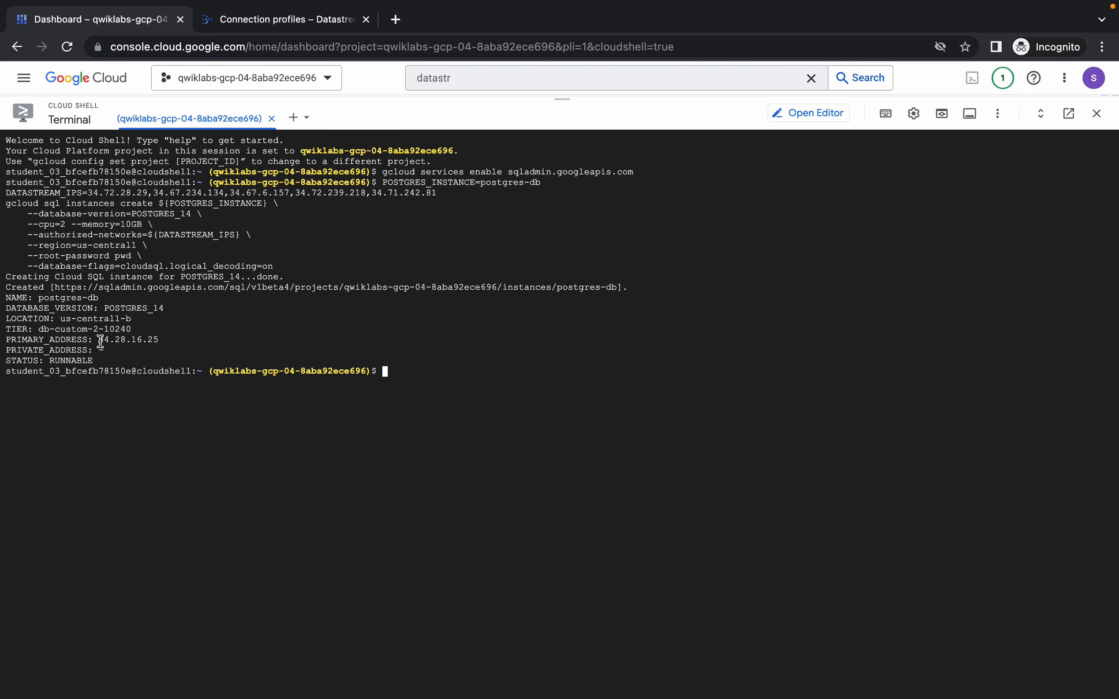
# Copy the postgres-db instance's primary address 34.28.16.25 and keep it in a new browser tab's address bar, returning to Cloud Shell.
pyautogui.moveTo(100, 339); pyautogui.dragTo(163, 339)
pyautogui.press('super+c')
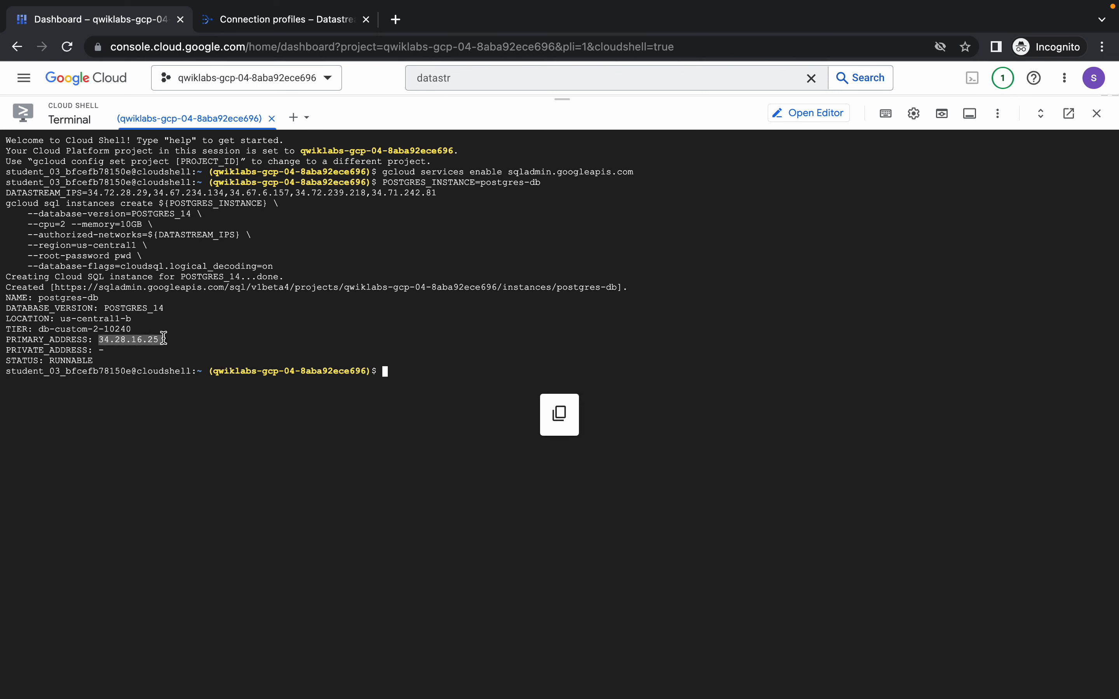
pyautogui.click(396, 19)
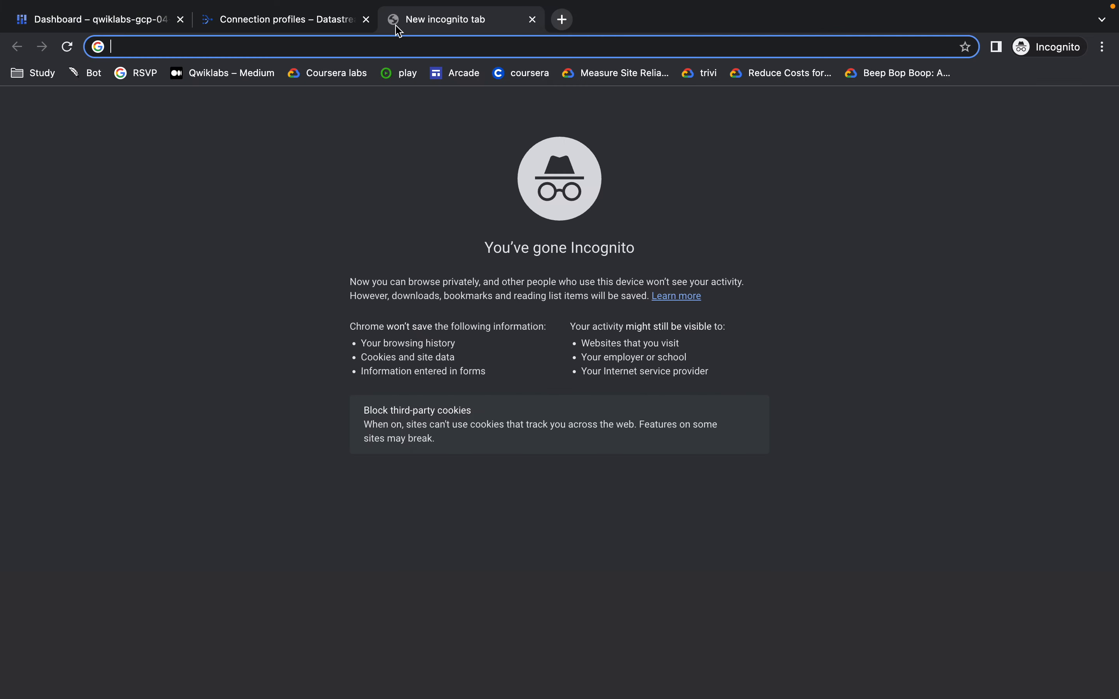
pyautogui.press('super+v')
pyautogui.click(105, 20)
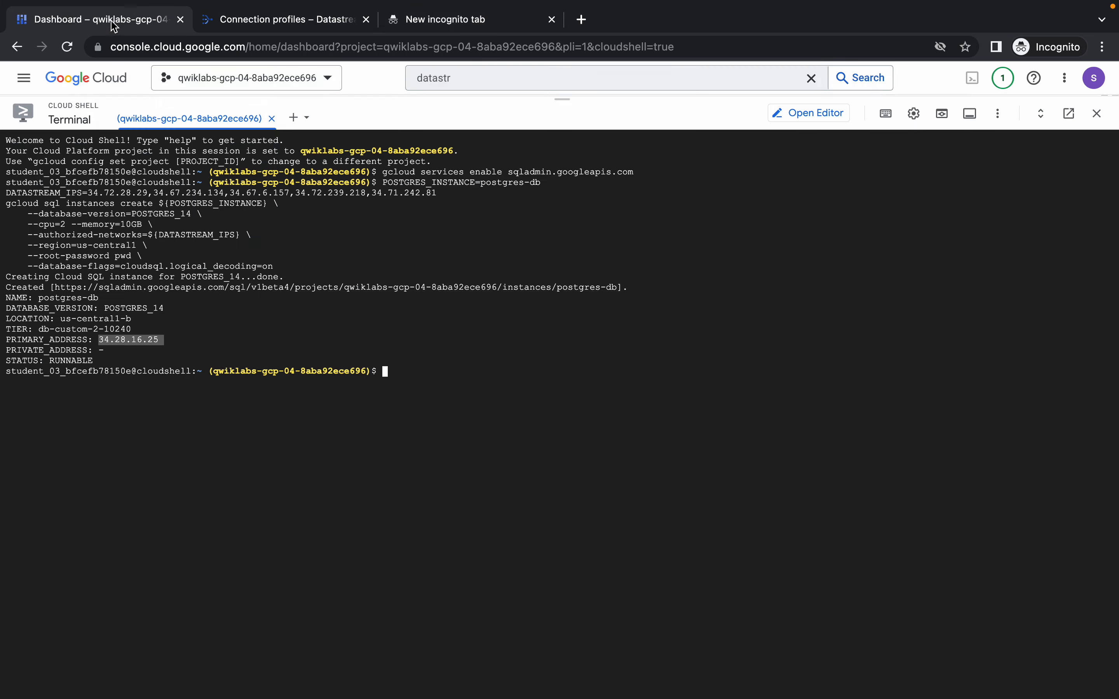
# Switch to the lab instructions page and check the progress of the "Create a database for replication" objective.
pyautogui.hotkey('ctrl', 'Left')
pyautogui.scroll(-3, 396, 398)
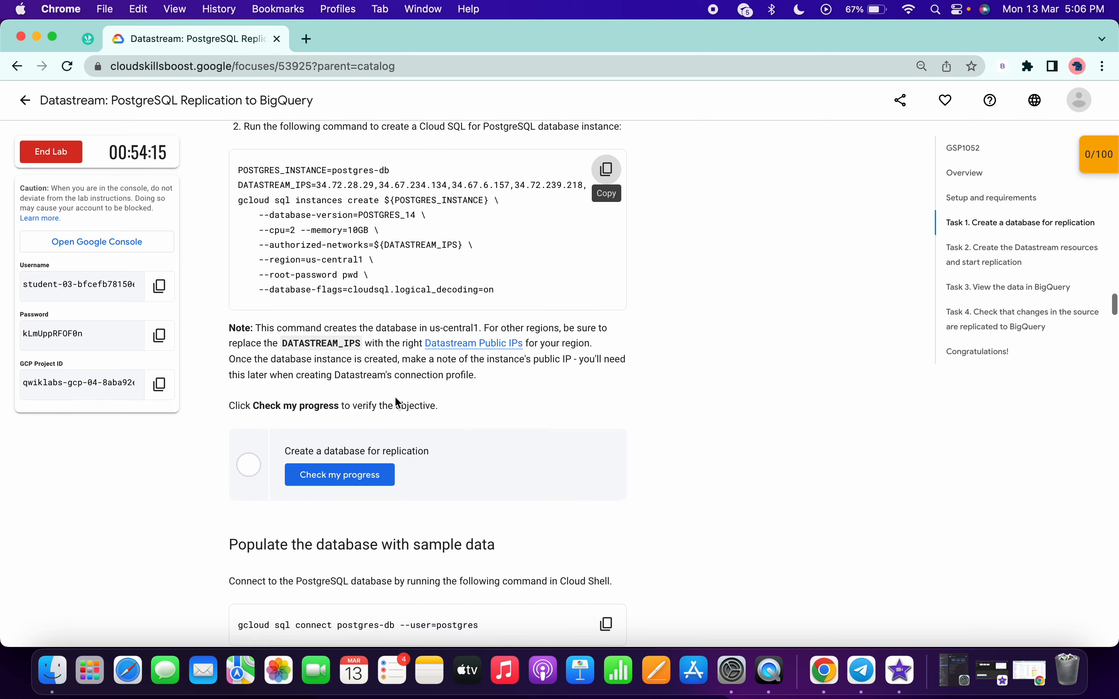
pyautogui.click(370, 476)
# Copy the database connection command from the lab and run "gcloud sql connect postgres-db --user=postgres" in Cloud Shell.
pyautogui.scroll(-2, 430, 437)
pyautogui.scroll(-4, 504, 326)
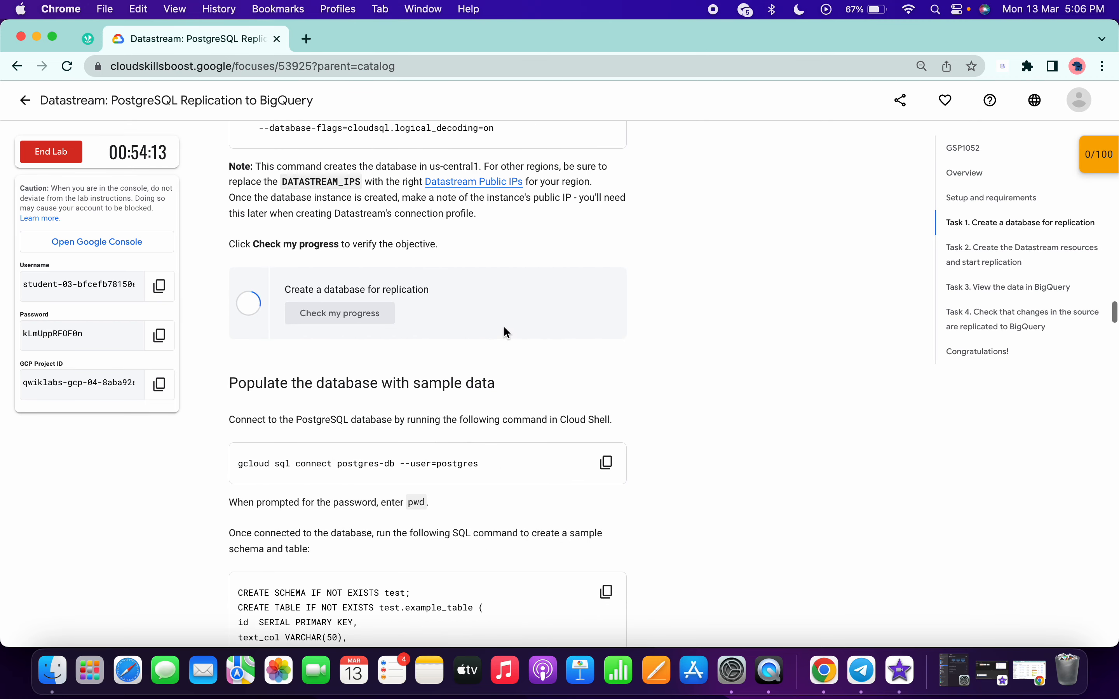
pyautogui.click(608, 397)
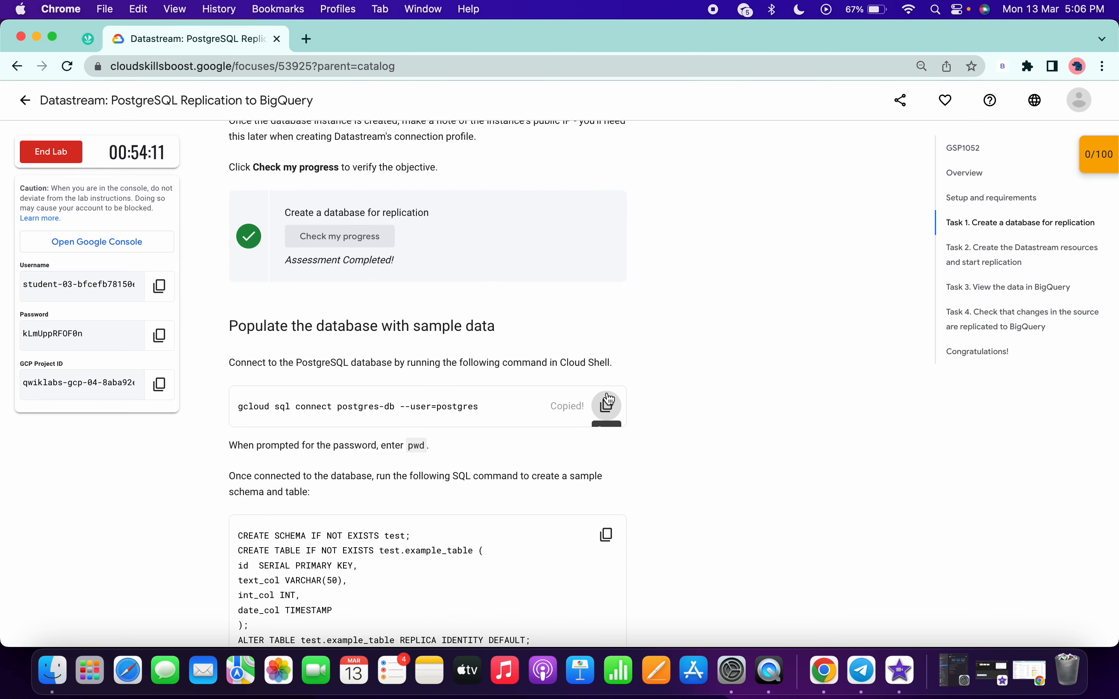
pyautogui.hotkey('ctrl', 'Right')
pyautogui.click(649, 390)
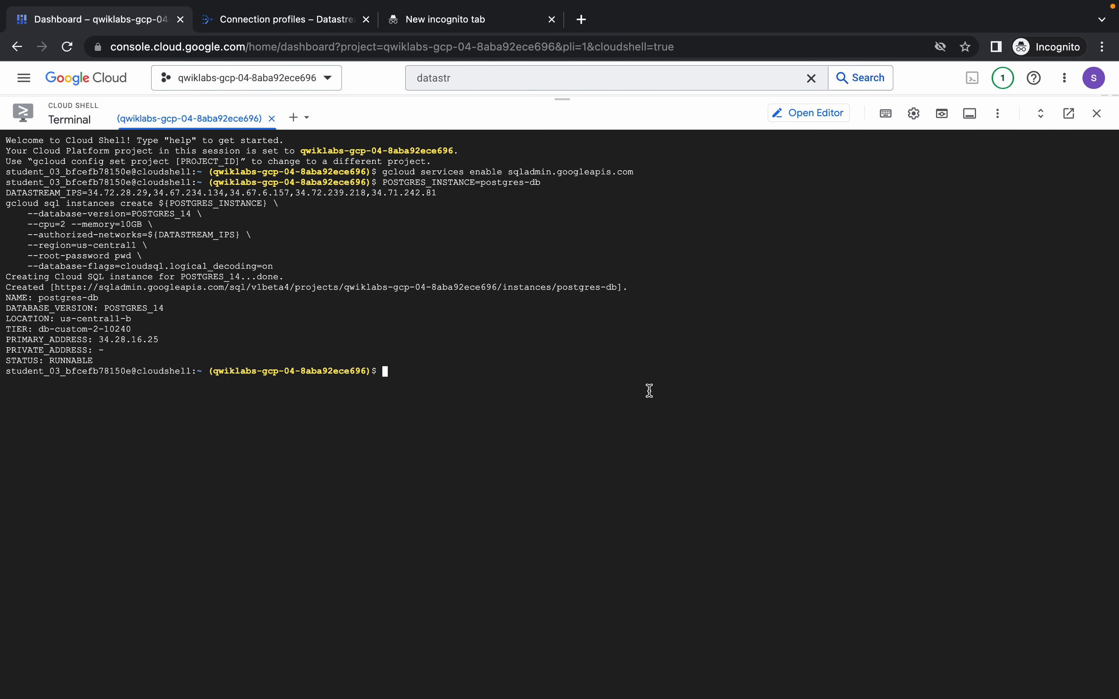
pyautogui.press('super+v')
pyautogui.press('Return')
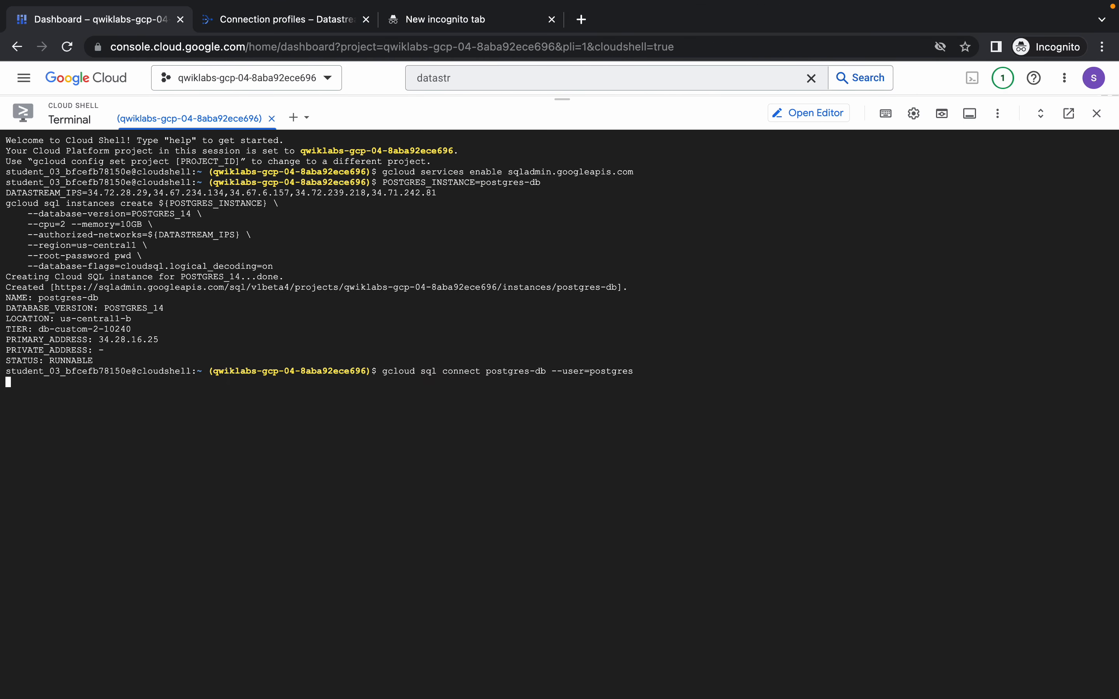
# Enlarge the text size of the Cloud Shell terminal in its preferences.
pyautogui.click(917, 113)
pyautogui.moveTo(833, 166)
pyautogui.moveTo(648, 211)
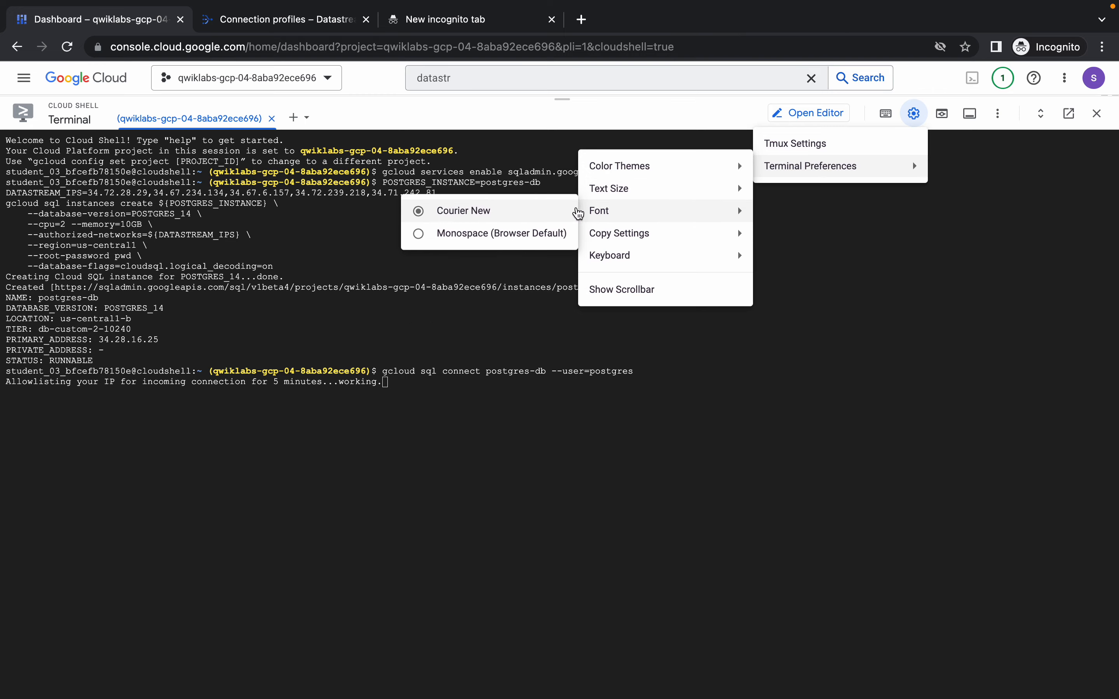
pyautogui.moveTo(596, 193)
pyautogui.click(497, 230)
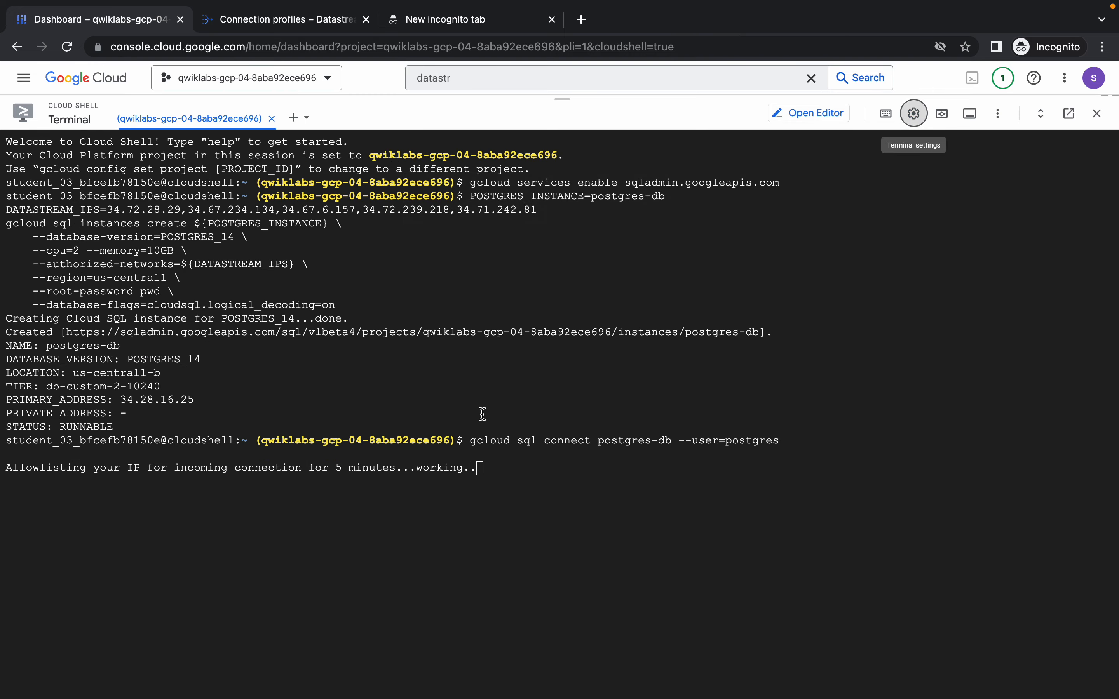
# Copy the database password from the lab instructions and enter it at the Cloud Shell password prompt to connect as postgres.
pyautogui.hotkey('ctrl', 'Left')
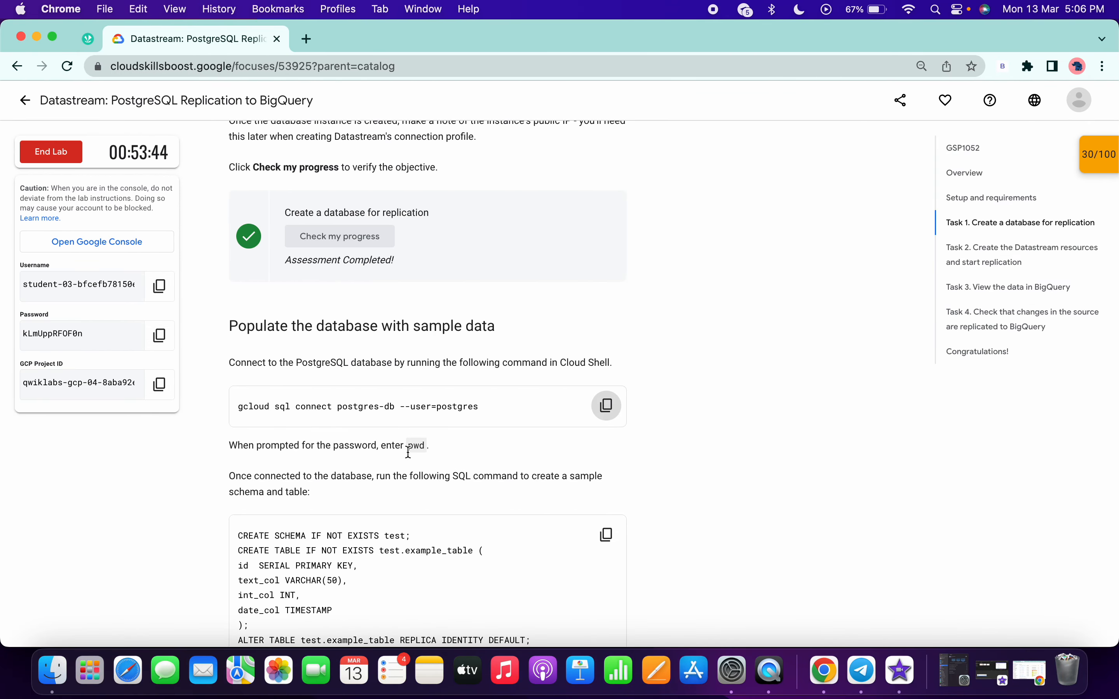
pyautogui.doubleClick(414, 445)
pyautogui.hotkey('ctrl', 'Right')
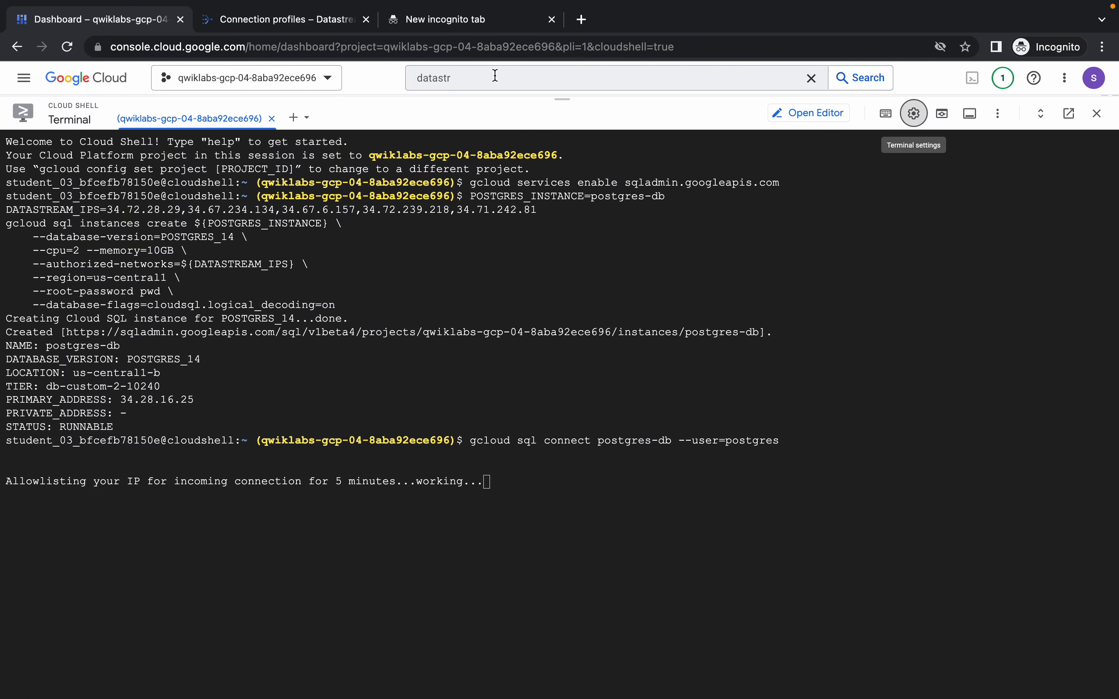
pyautogui.click(495, 77)
pyautogui.press('super+v')
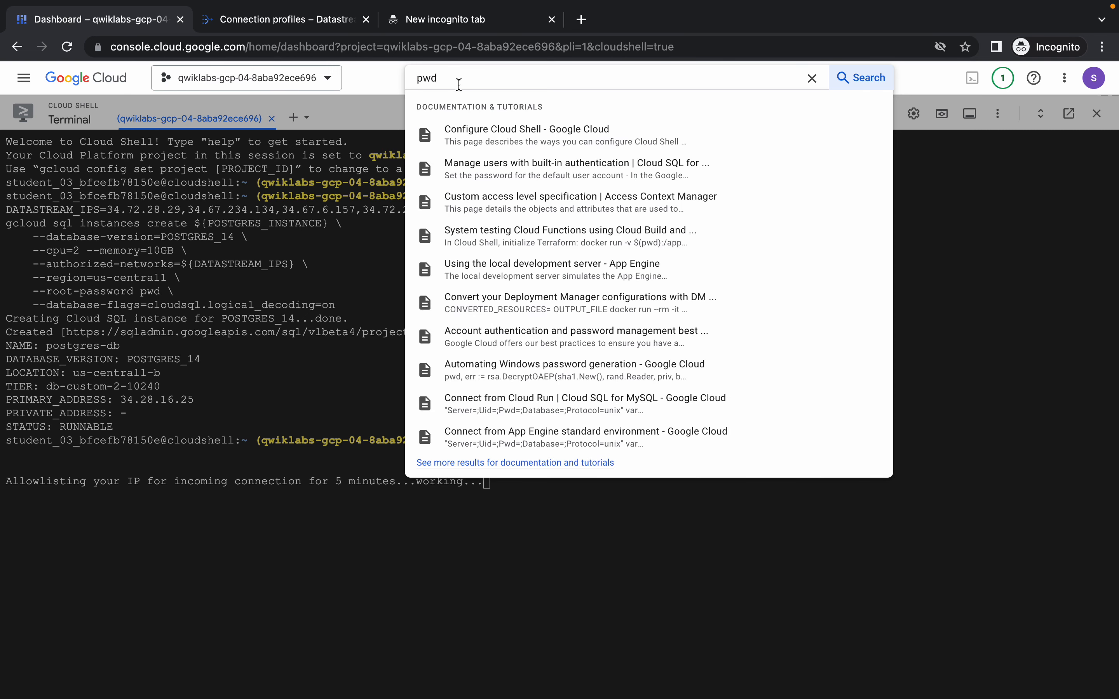
pyautogui.click(520, 498)
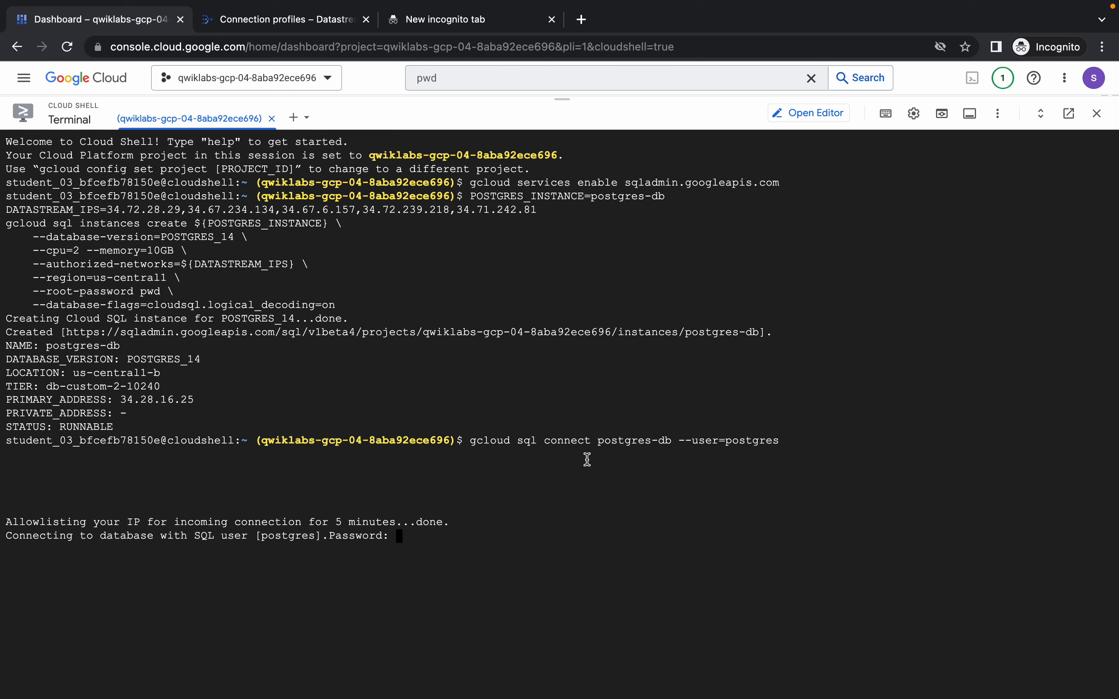
pyautogui.press('Return')
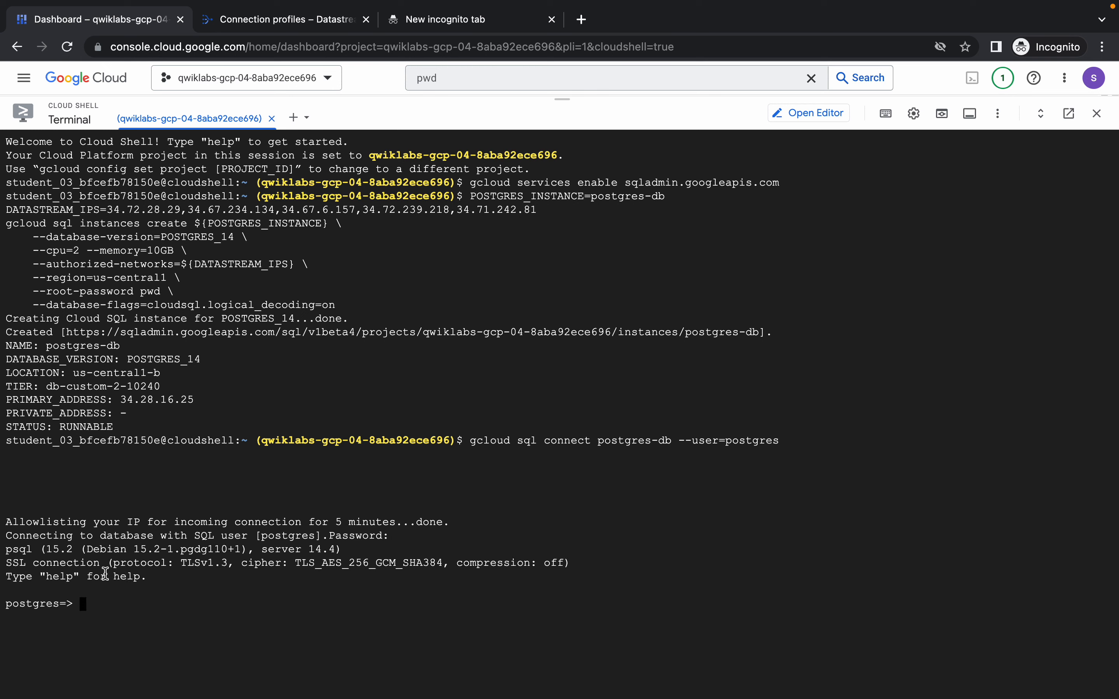
# Copy the lab's sample-data SQL and run it at the postgres prompt to create schema test and populate test.example_table.
pyautogui.hotkey('ctrl', 'Left')
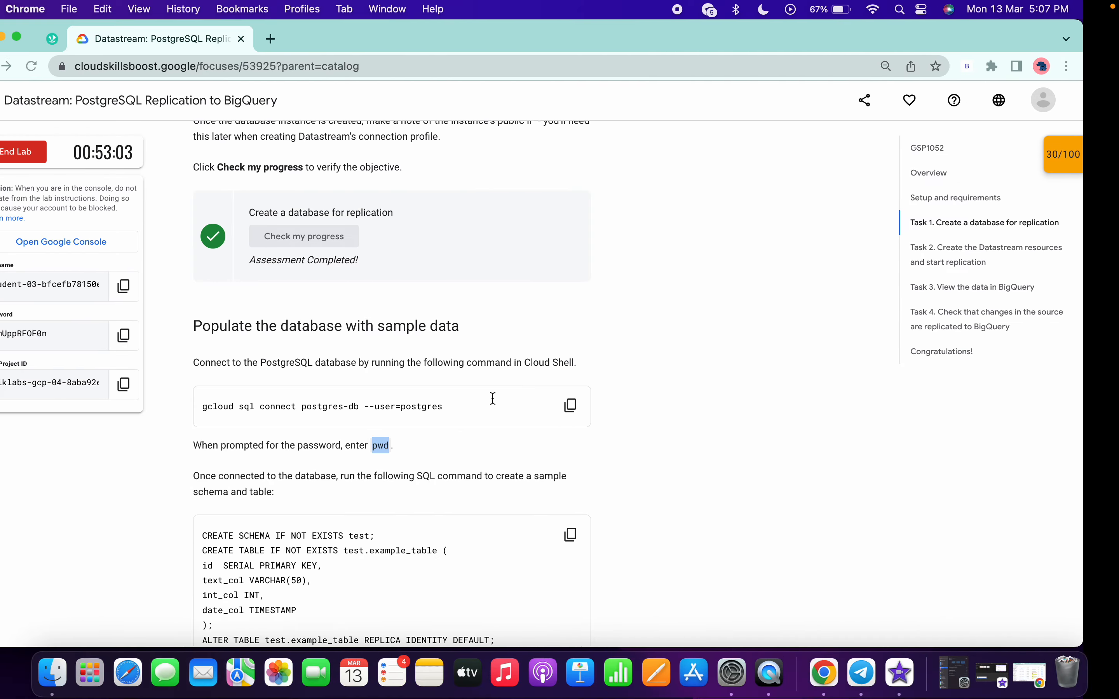
pyautogui.scroll(-5, 467, 393)
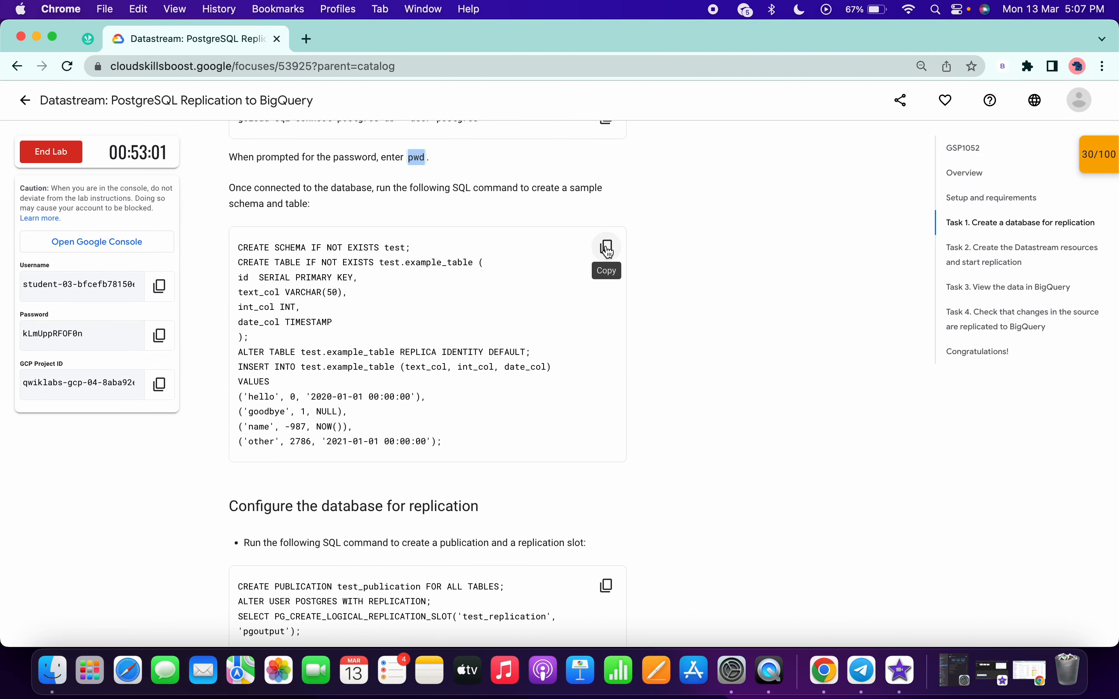
pyautogui.hotkey('ctrl', 'Right')
pyautogui.press('super+v')
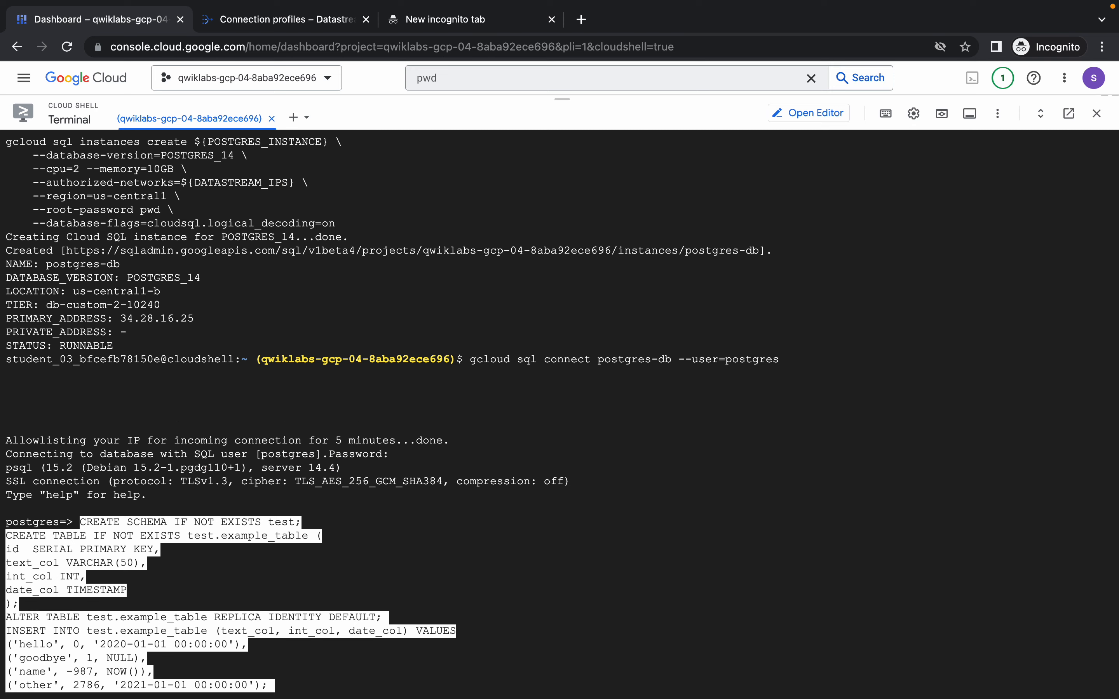
# Copy and run the lab's SQL creating publication test_publication and logical replication slot test_replication, and granting the postgres user replication.
pyautogui.hotkey('ctrl', 'Left')
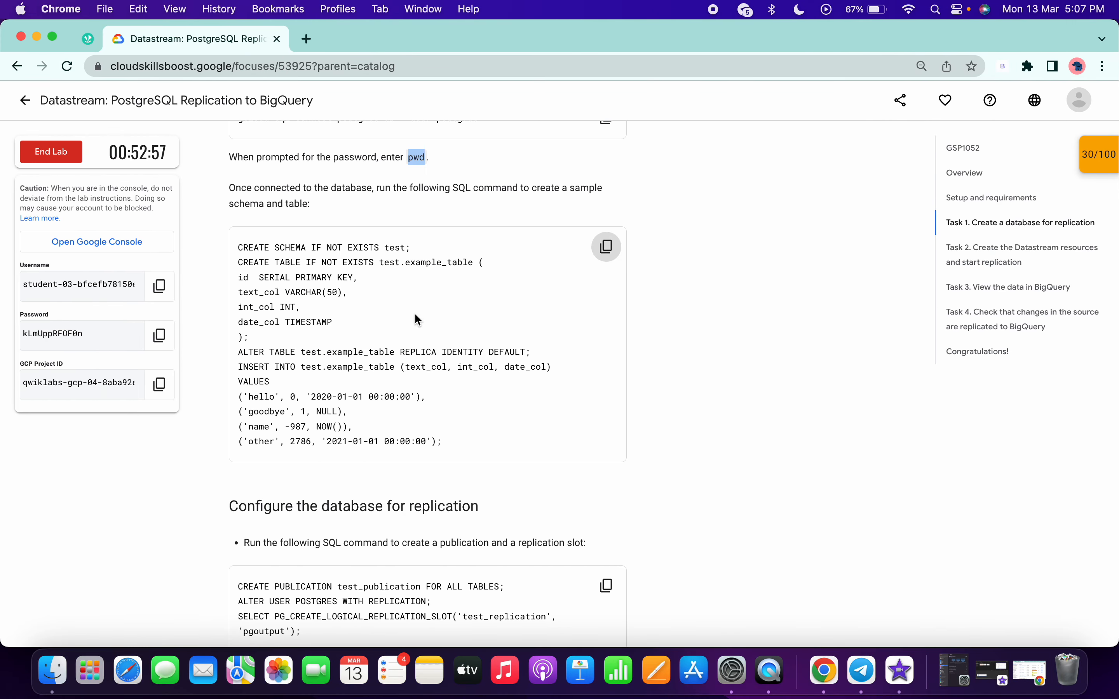
pyautogui.scroll(-5, 416, 319)
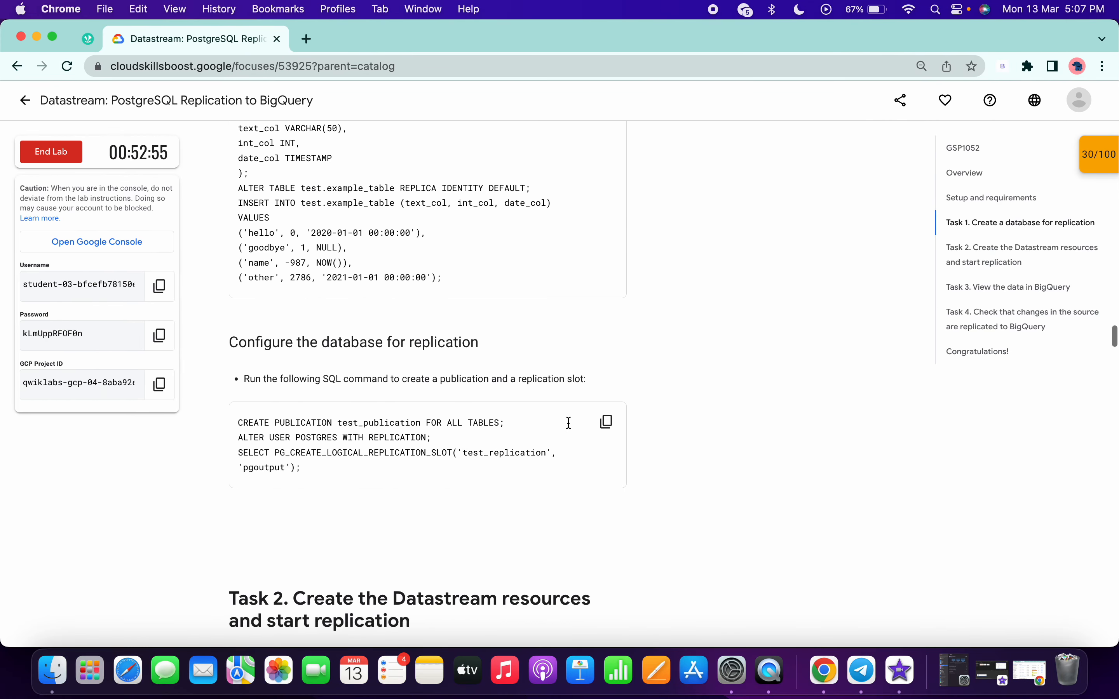
pyautogui.click(606, 422)
pyautogui.hotkey('ctrl', 'Right')
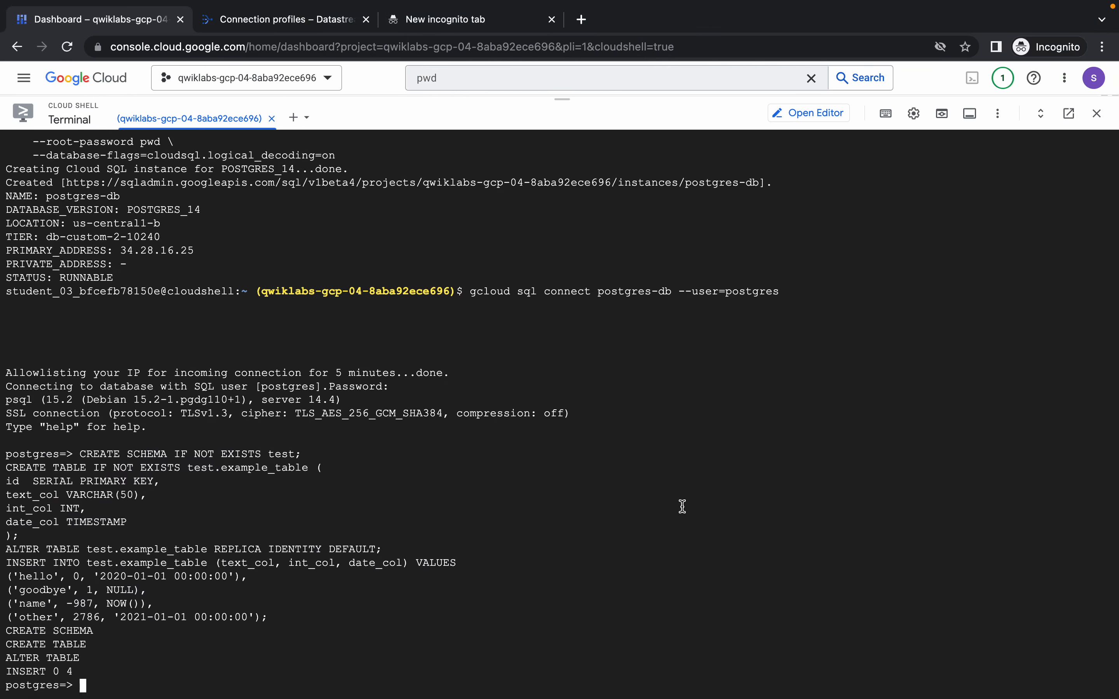
pyautogui.press('super+v')
# Read the lab's Task 2 instructions on enabling Datastream and creating the PostgreSQL connection profile.
pyautogui.hotkey('ctrl', 'Left')
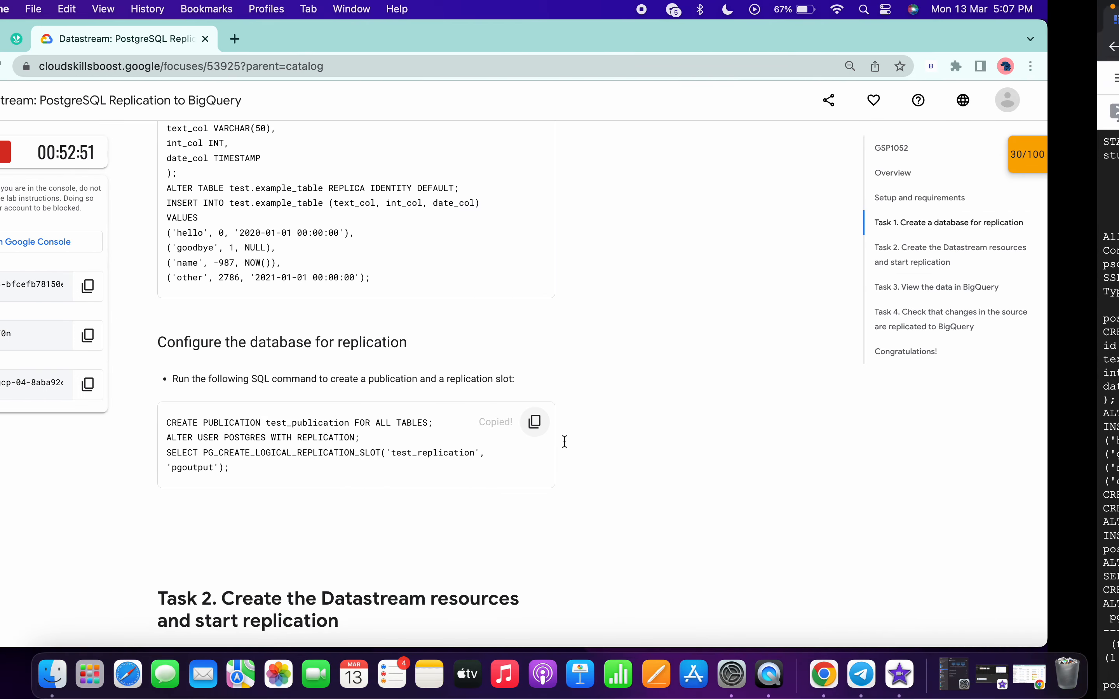
pyautogui.scroll(-8, 565, 441)
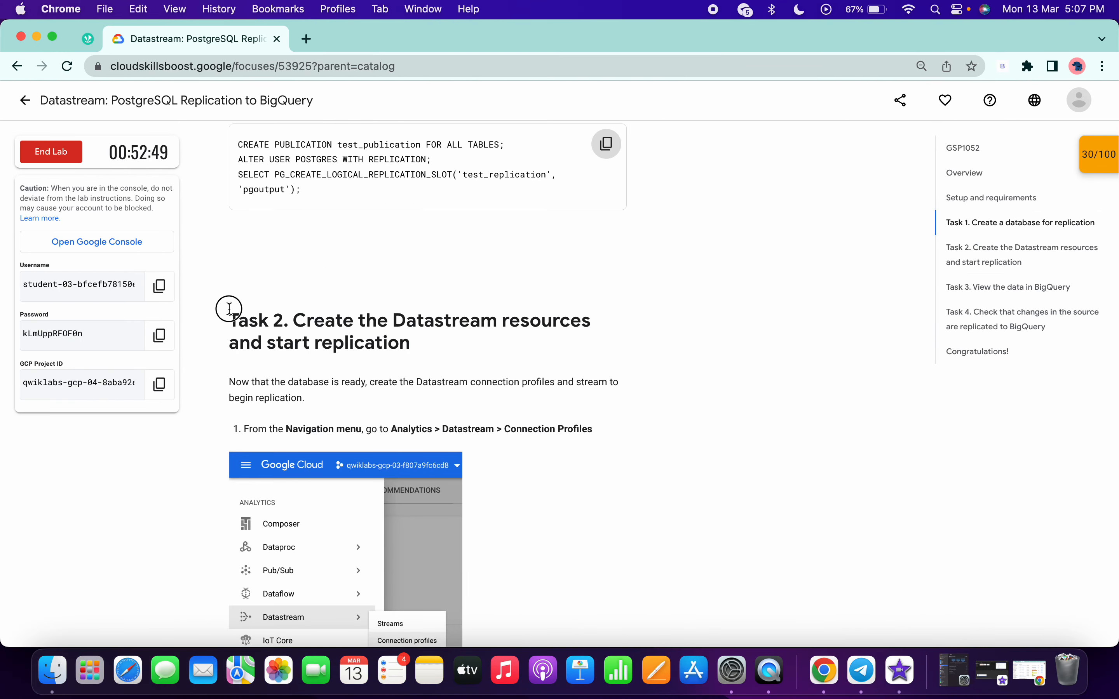
pyautogui.moveTo(230, 309); pyautogui.dragTo(430, 368)
pyautogui.scroll(-10, 430, 367)
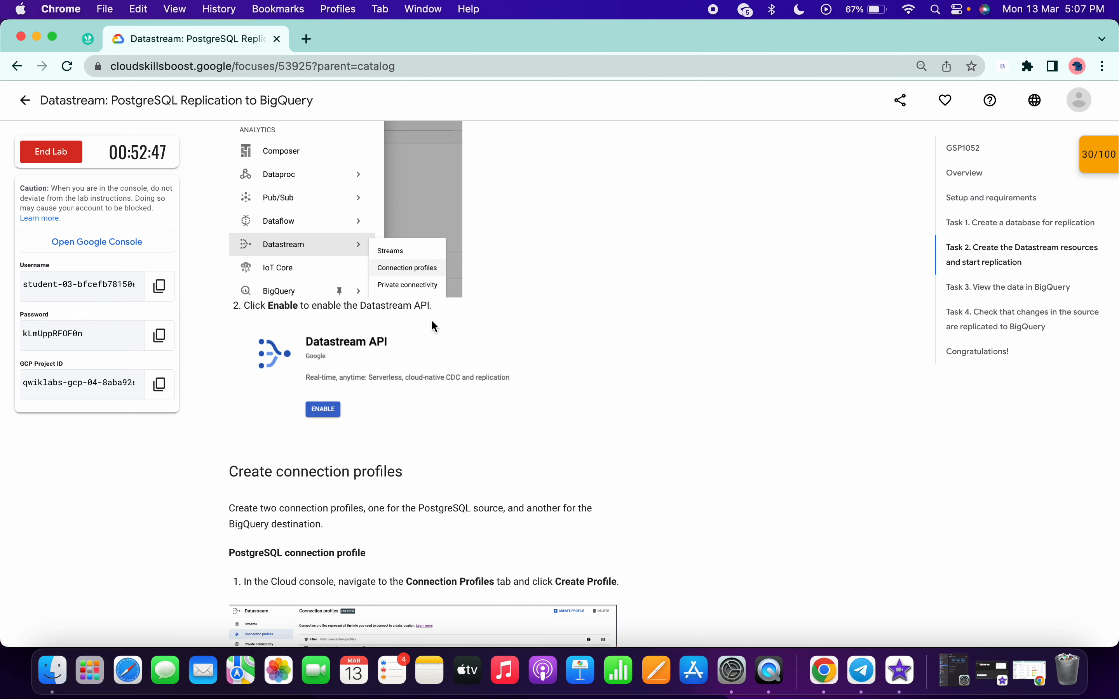
pyautogui.scroll(-8, 435, 326)
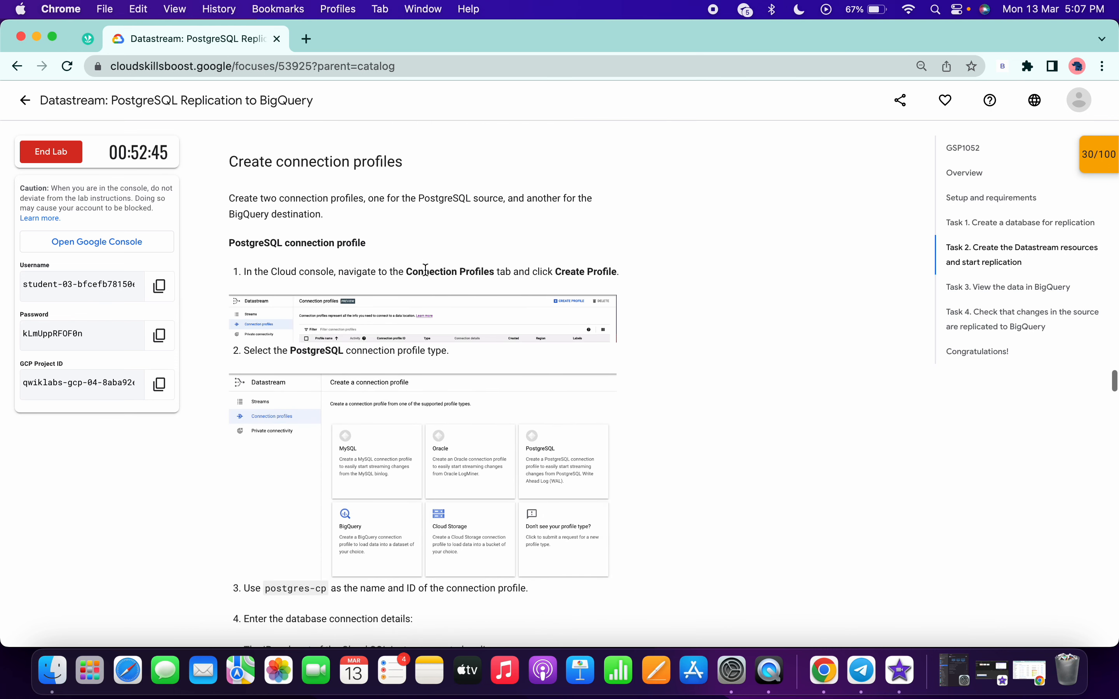
pyautogui.moveTo(413, 272); pyautogui.dragTo(493, 286)
pyautogui.scroll(-3, 496, 289)
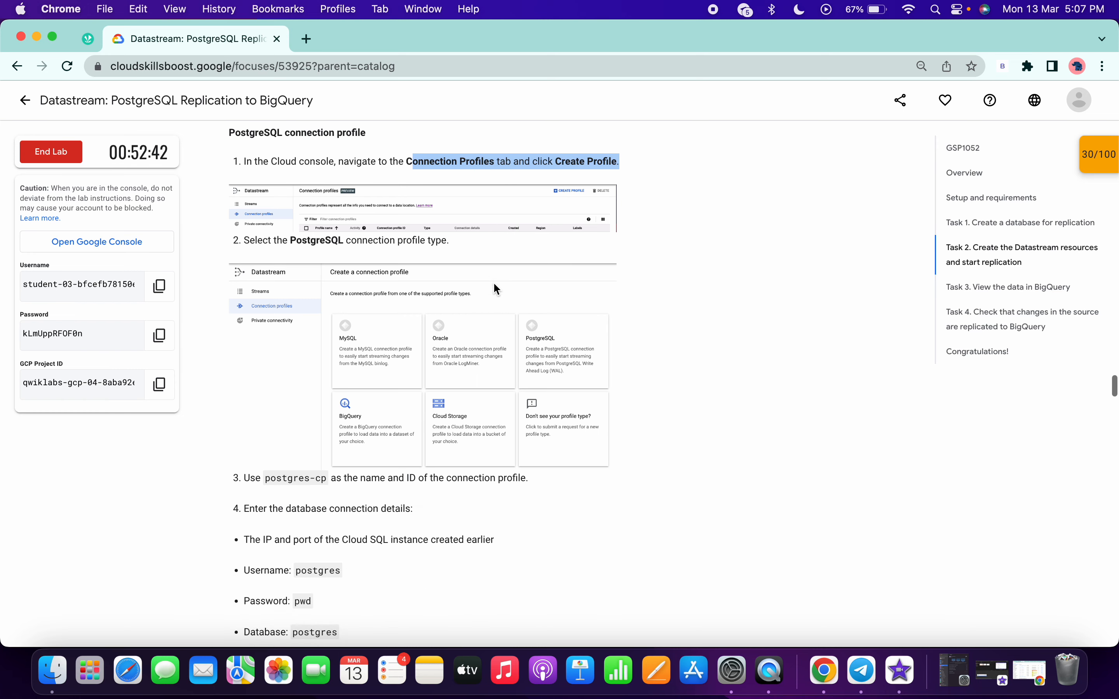
pyautogui.scroll(-3, 497, 289)
# Start a new PostgreSQL connection profile in Datastream, using the lab's value postgres-cp as its name and ID.
pyautogui.click(268, 369)
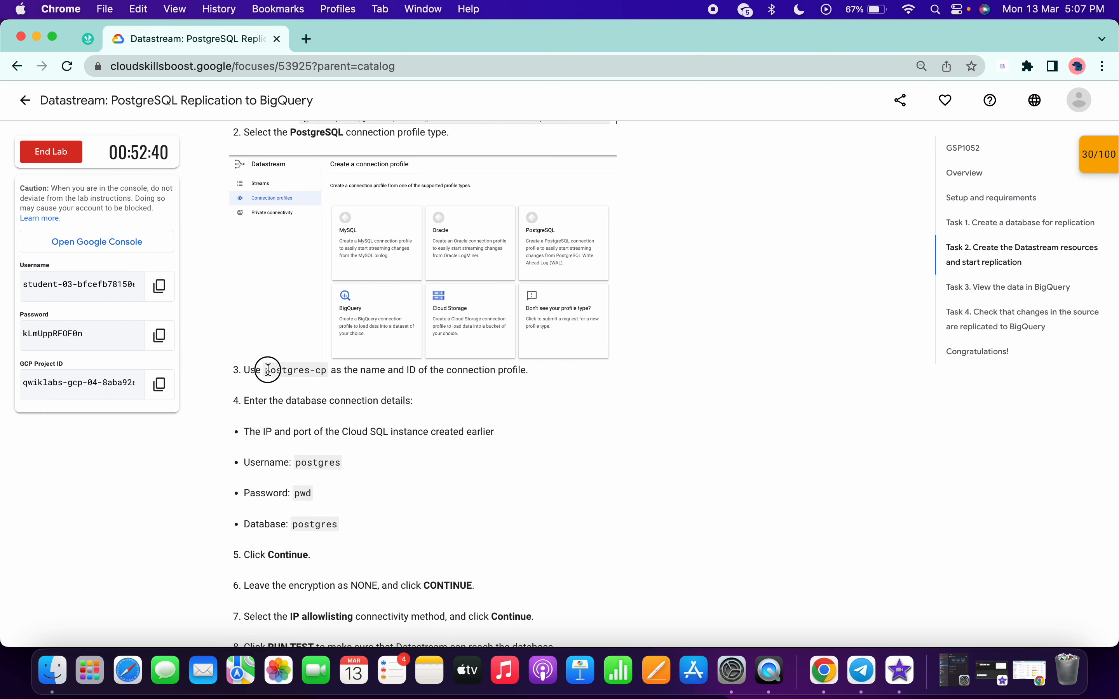
pyautogui.moveTo(268, 370); pyautogui.dragTo(327, 370)
pyautogui.press('super+c')
pyautogui.hotkey('ctrl', 'Right')
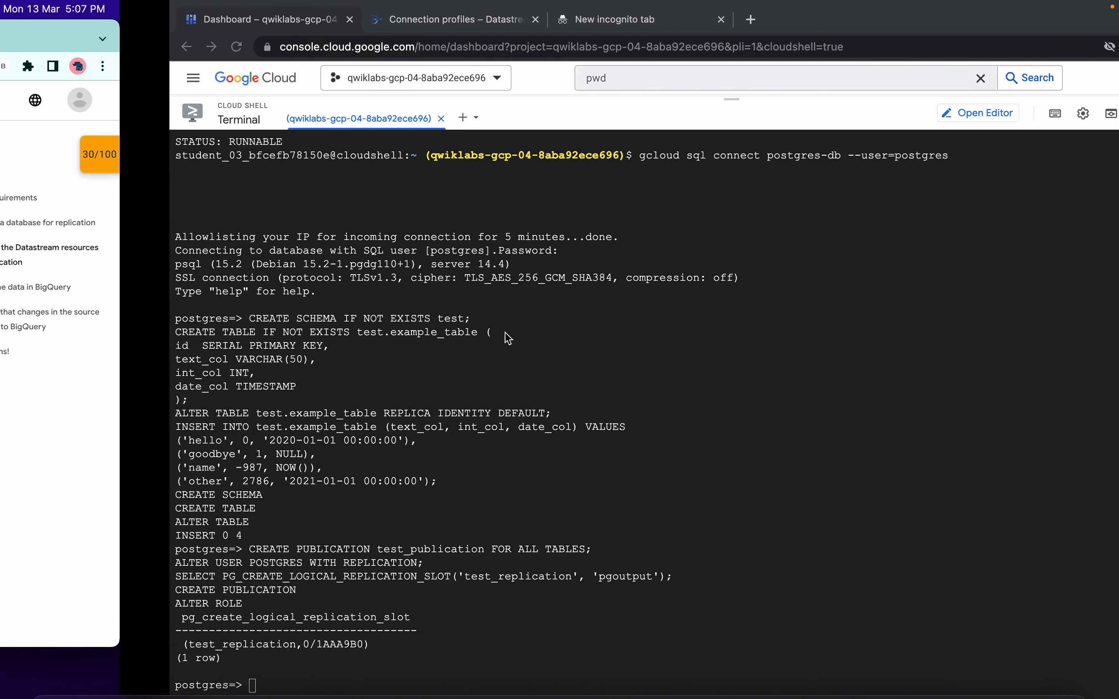
pyautogui.click(277, 25)
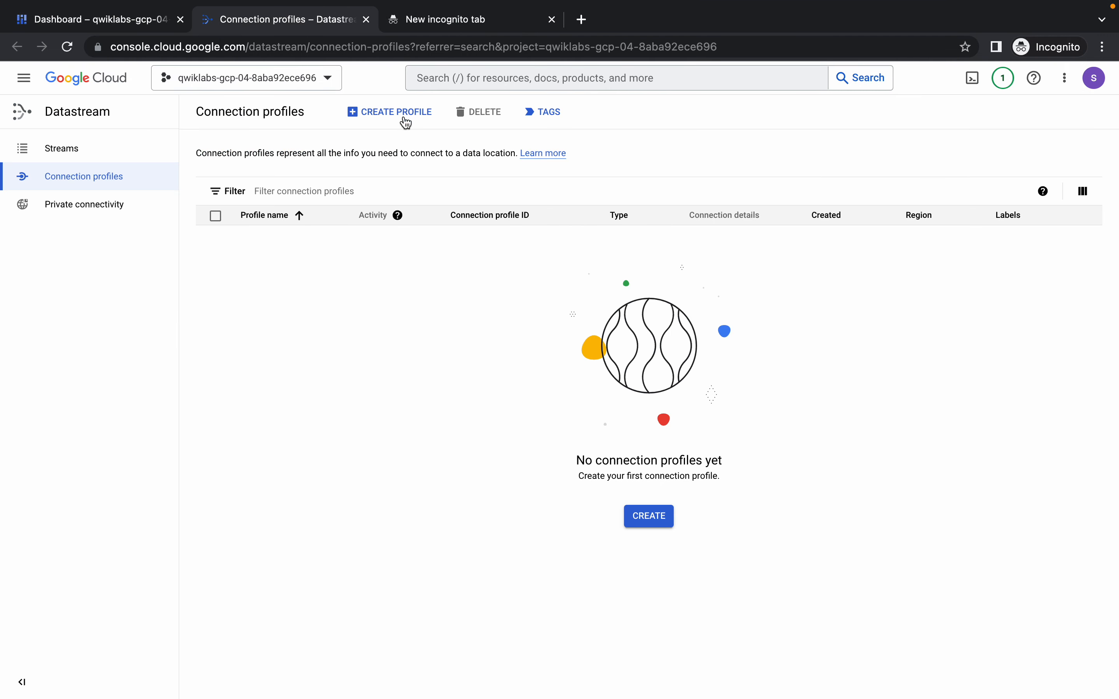
pyautogui.click(384, 121)
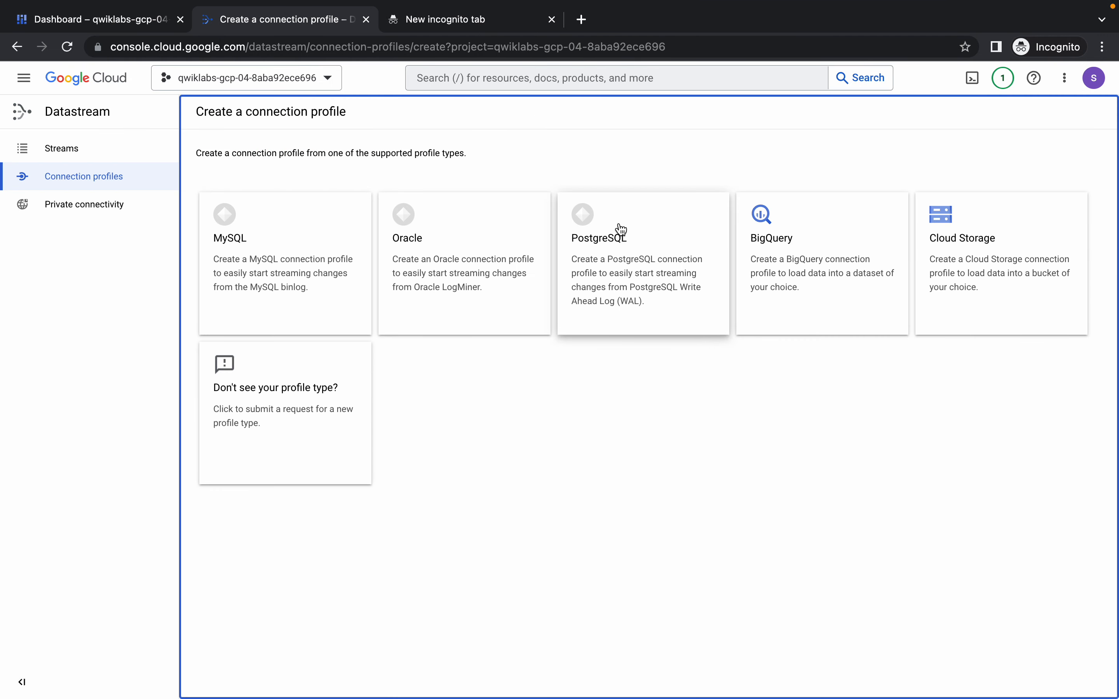
pyautogui.click(607, 247)
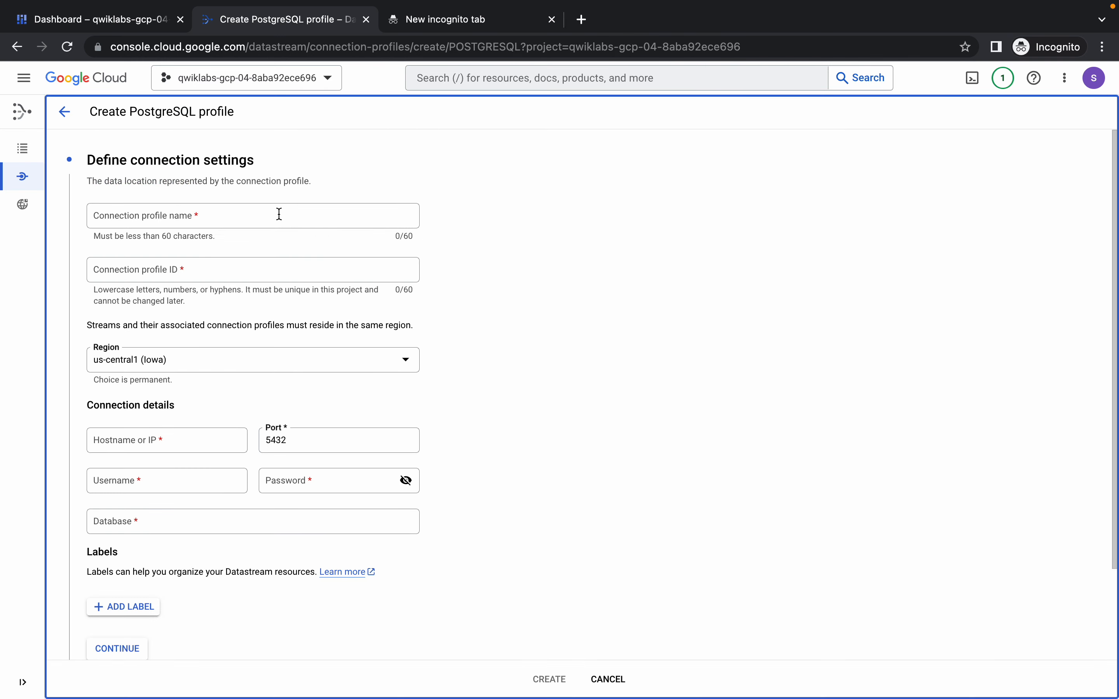
pyautogui.rightClick(284, 218)
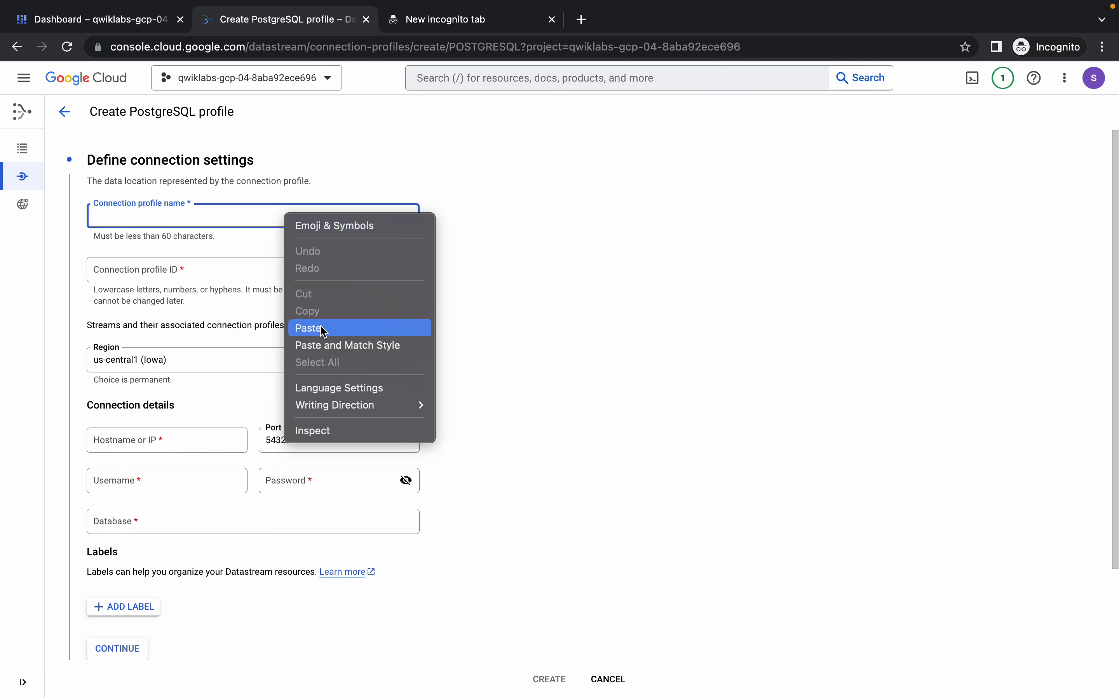
pyautogui.click(321, 325)
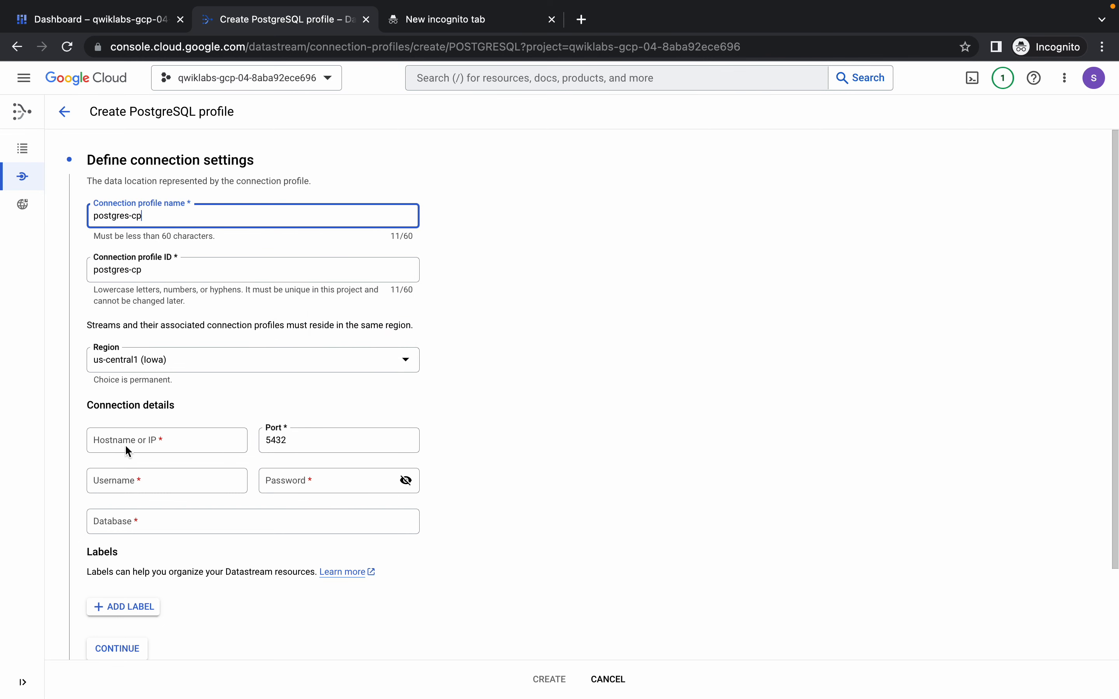
# Copy the Cloud SQL instance's IP address 34.28.16.25 from the spare browser tab into the profile's hostname.
pyautogui.click(471, 19)
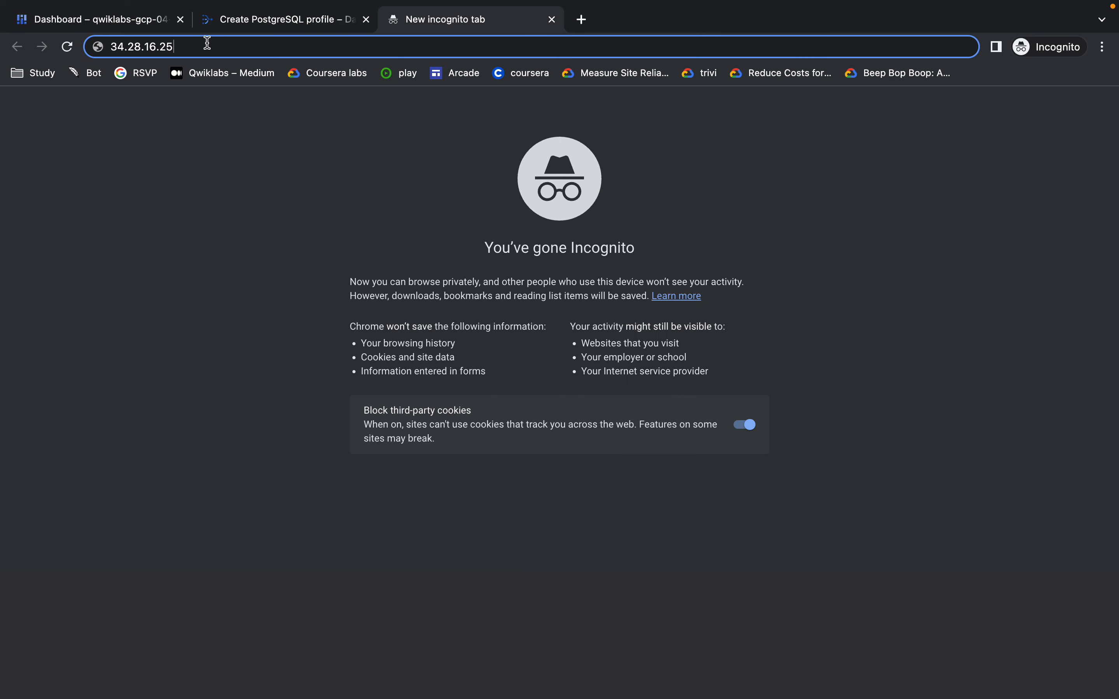
pyautogui.click(231, 50)
pyautogui.press('super+c')
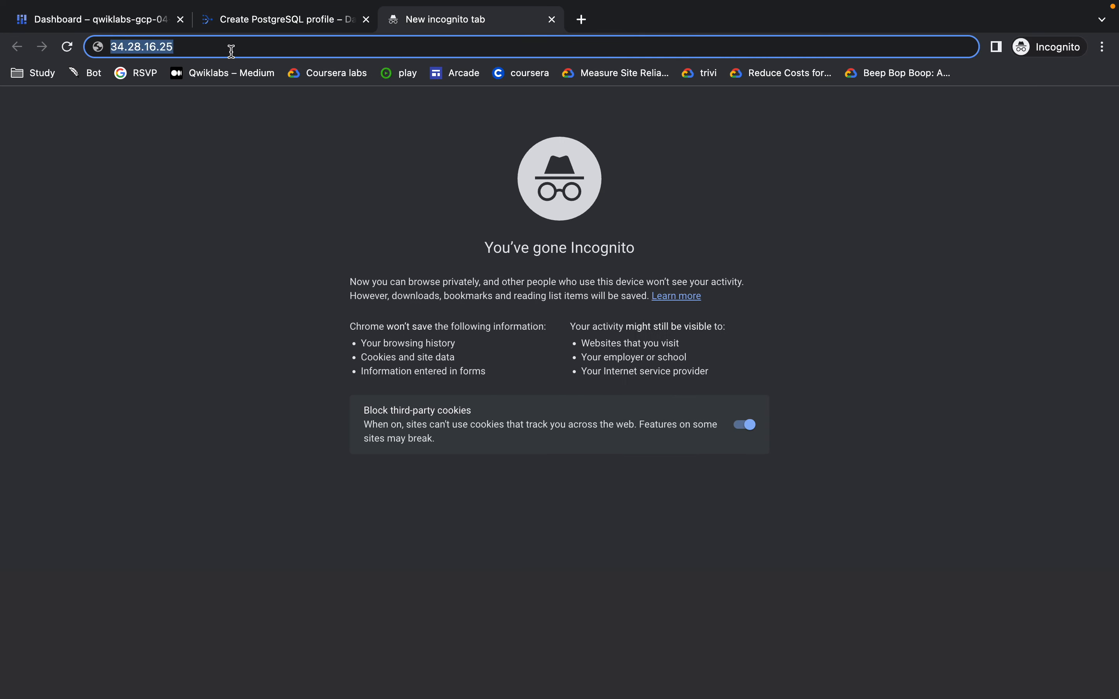
pyautogui.click(297, 23)
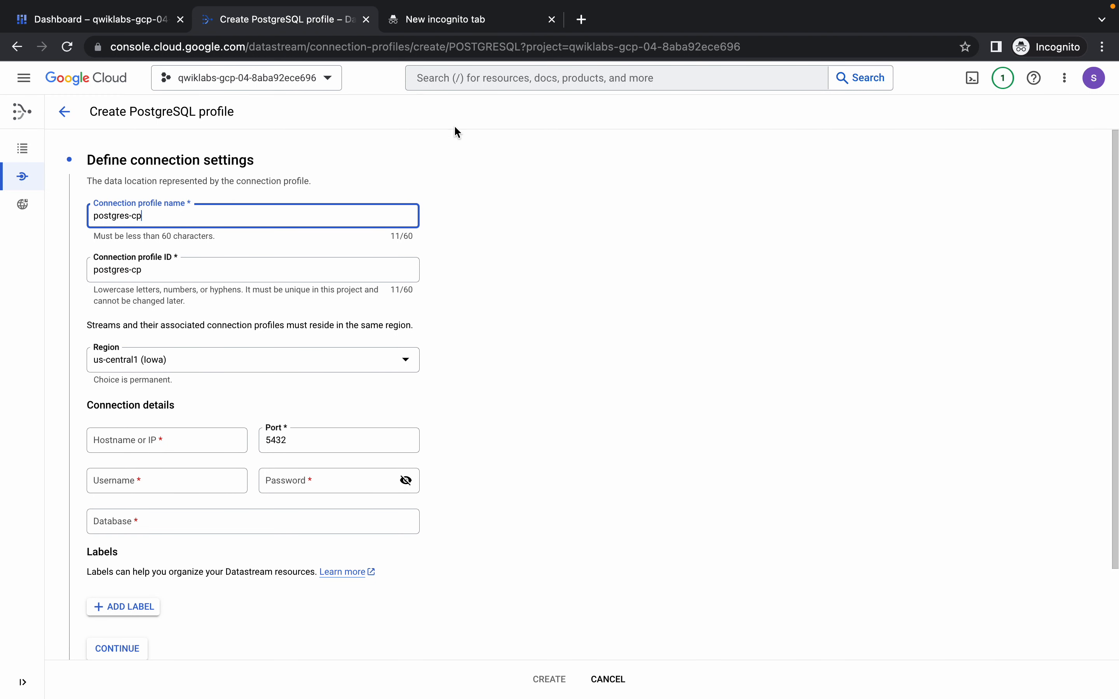
pyautogui.rightClick(188, 437)
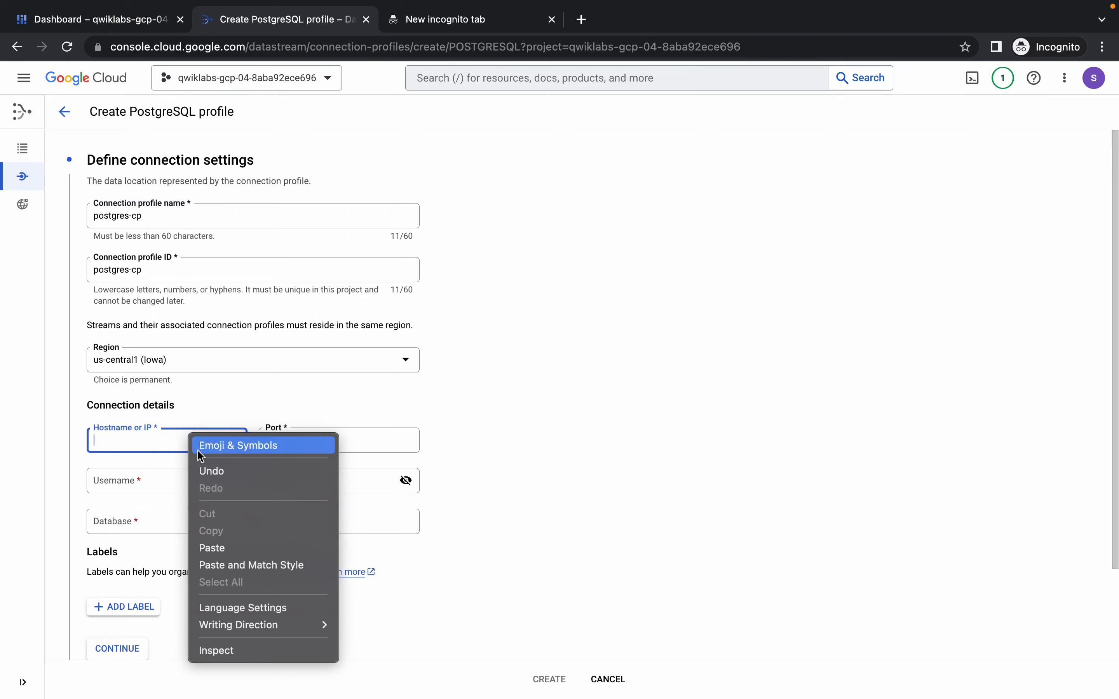
pyautogui.click(234, 548)
# Copy the database username postgres from the lab instructions into the PostgreSQL profile's connection details.
pyautogui.scroll(-2, 357, 474)
pyautogui.hotkey('ctrl', 'Left')
pyautogui.scroll(-3, 455, 474)
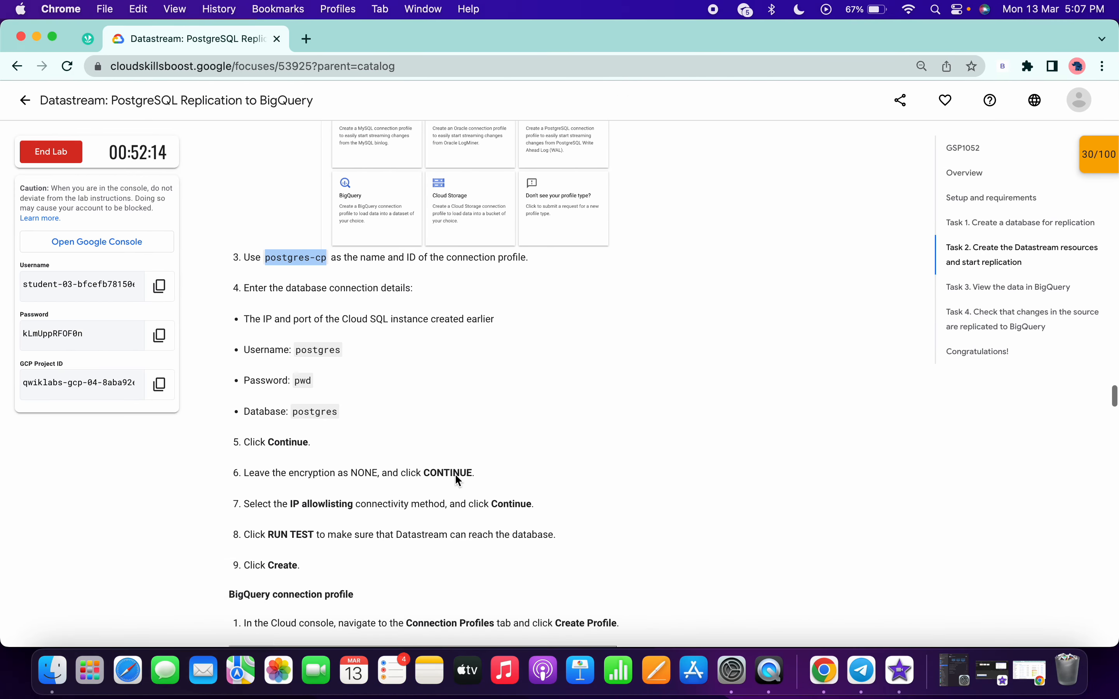
pyautogui.scroll(-1, 455, 474)
pyautogui.doubleClick(319, 313)
pyautogui.press('super+c')
pyautogui.hotkey('ctrl', 'Right')
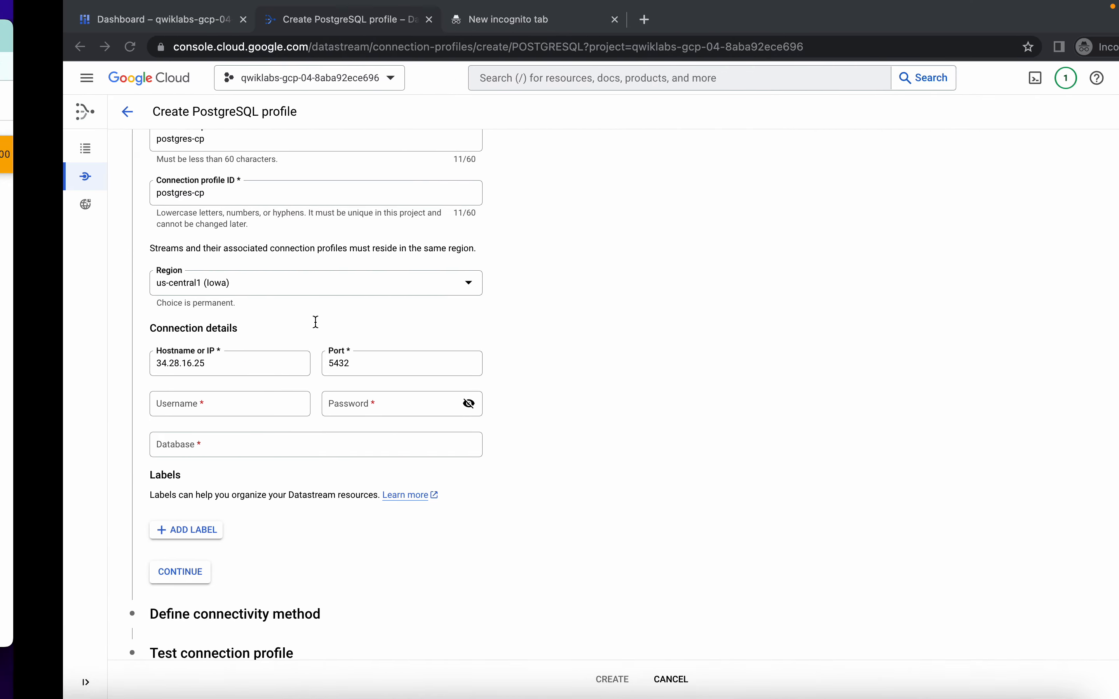
pyautogui.rightClick(180, 406)
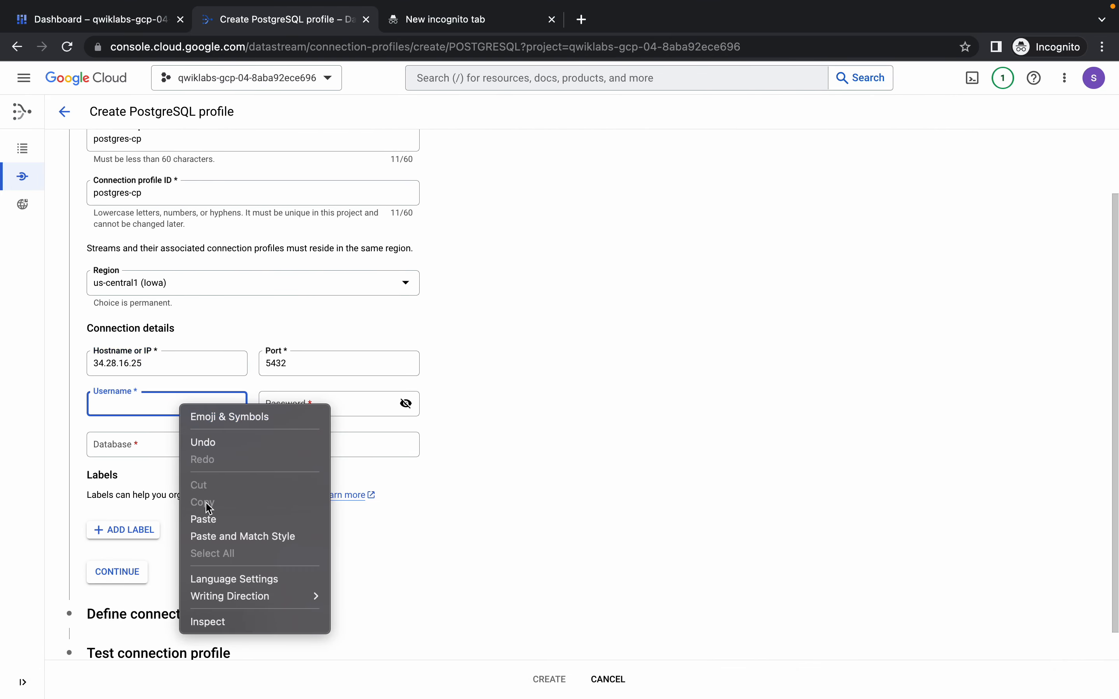
pyautogui.click(212, 522)
# Copy the database password from the lab instructions into the profile's password field and reveal it for checking.
pyautogui.hotkey('ctrl', 'Left')
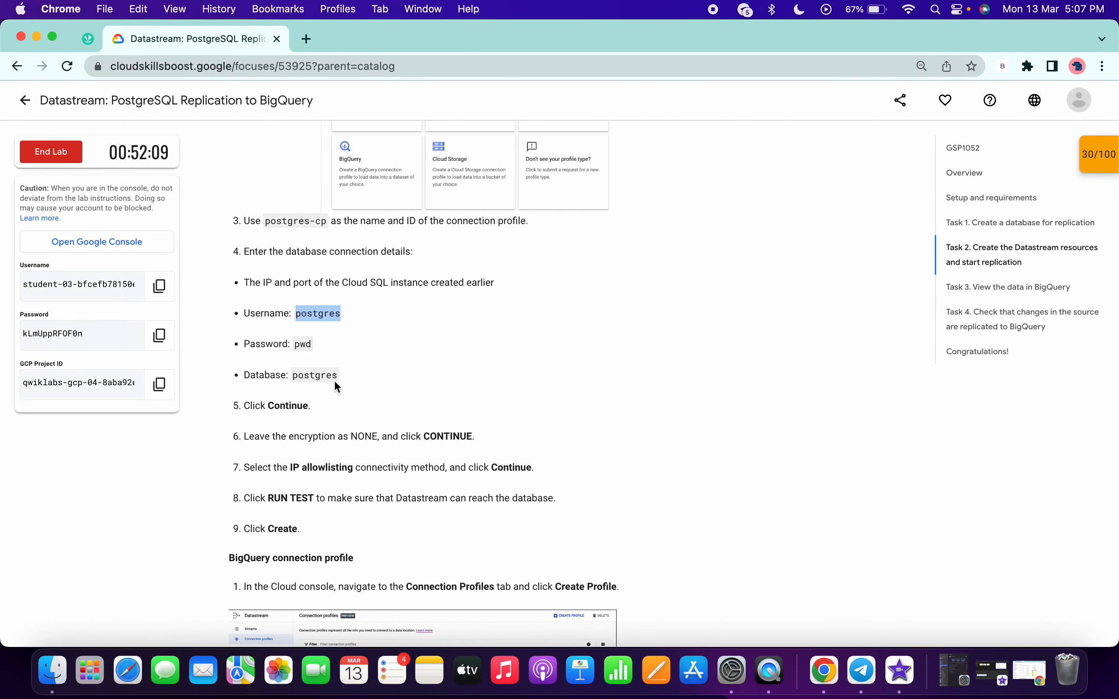
pyautogui.doubleClick(303, 344)
pyautogui.hotkey('ctrl', 'Right')
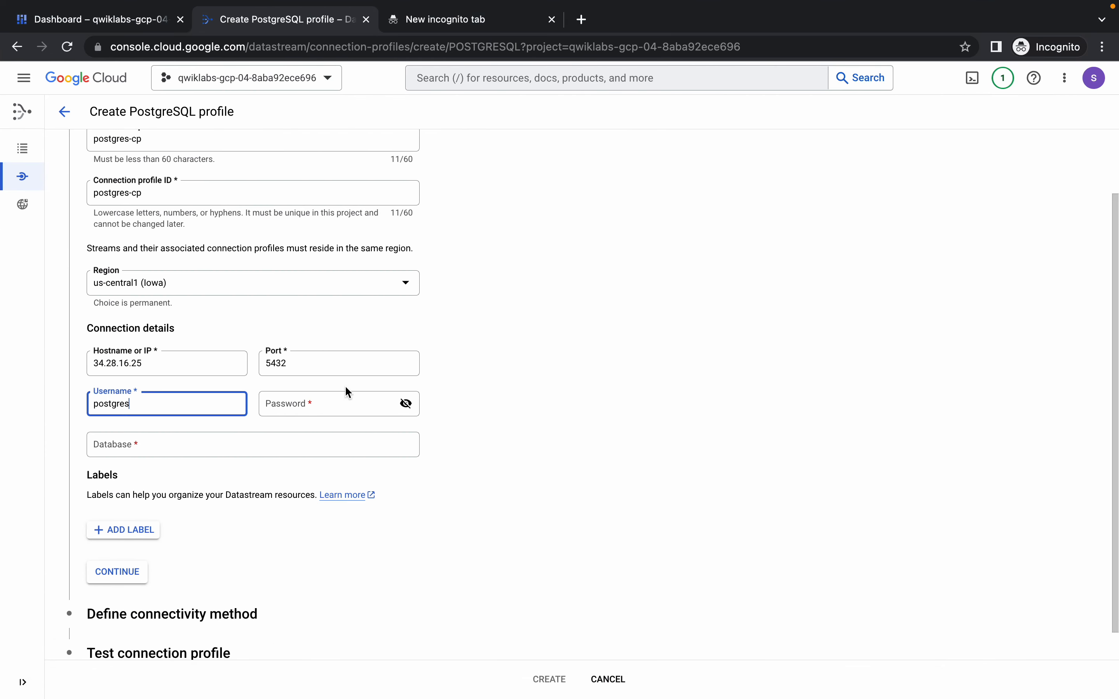
pyautogui.rightClick(328, 399)
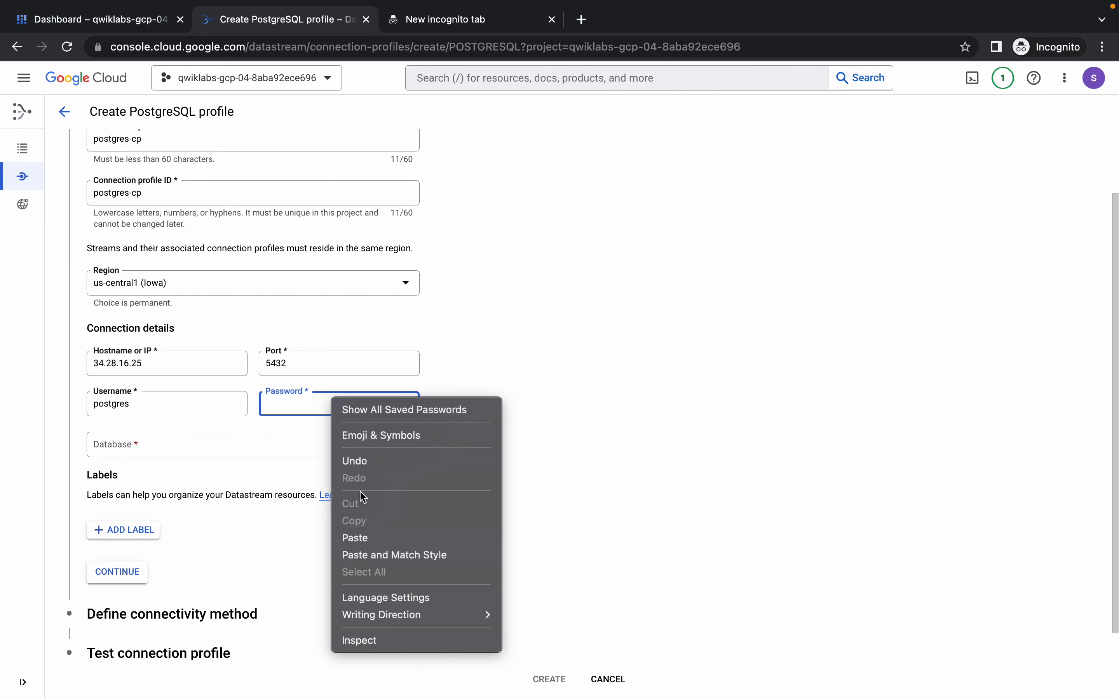
pyautogui.click(374, 539)
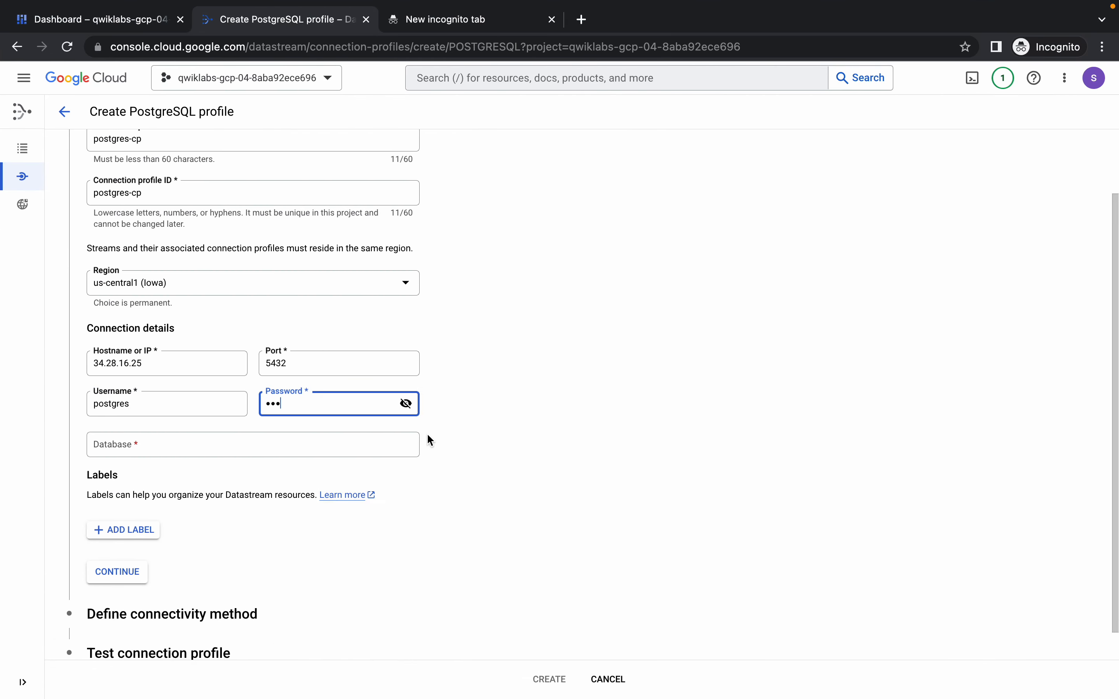
pyautogui.click(406, 405)
# Copy the database name postgres from the lab instructions into the profile and proceed to the connectivity method.
pyautogui.hotkey('ctrl', 'Left')
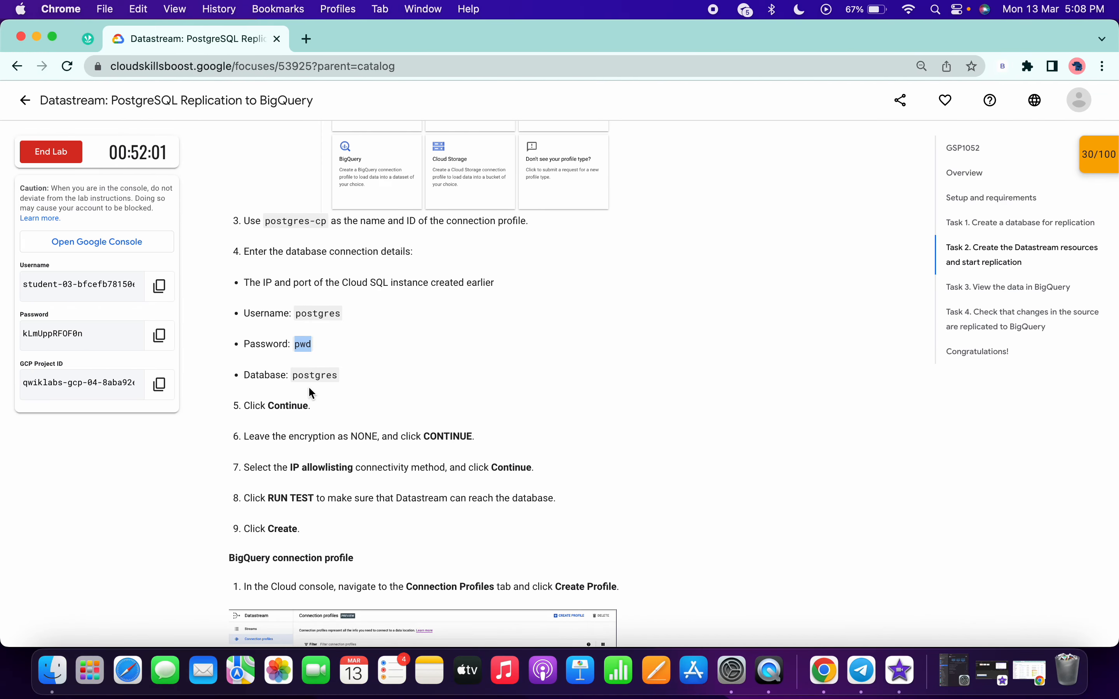
pyautogui.doubleClick(305, 372)
pyautogui.hotkey('ctrl', 'Right')
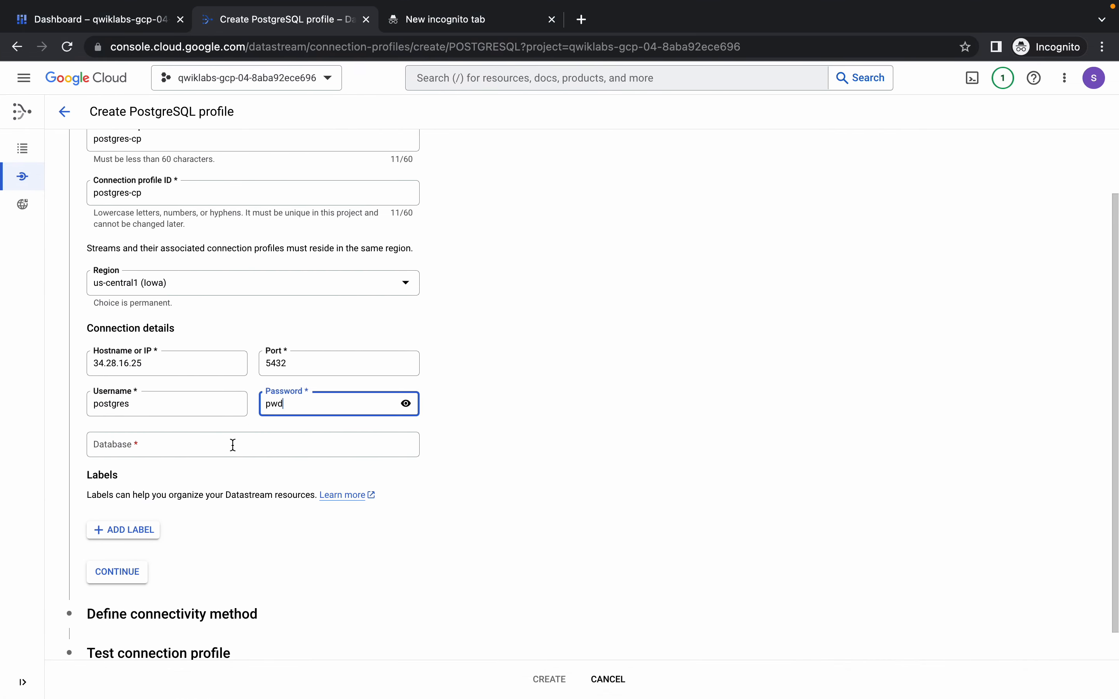
pyautogui.rightClick(231, 451)
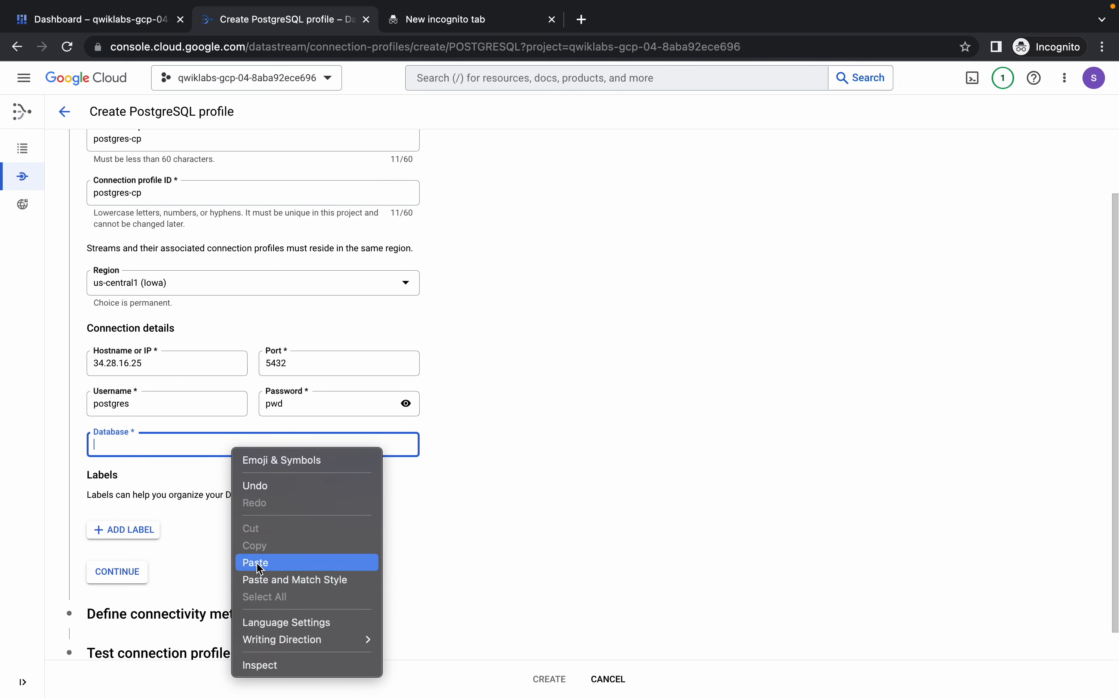
pyautogui.click(286, 563)
pyautogui.scroll(-1, 319, 481)
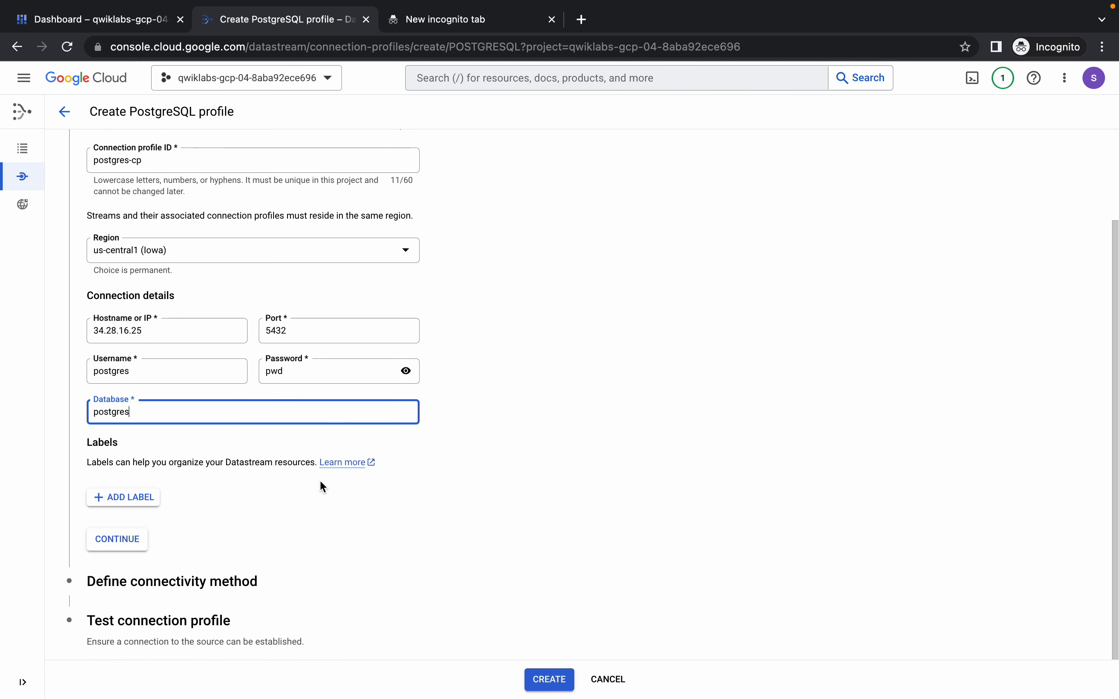
pyautogui.click(120, 546)
# Choose IP allowlisting as the PostgreSQL profile's connectivity method and proceed to the connection test.
pyautogui.click(174, 297)
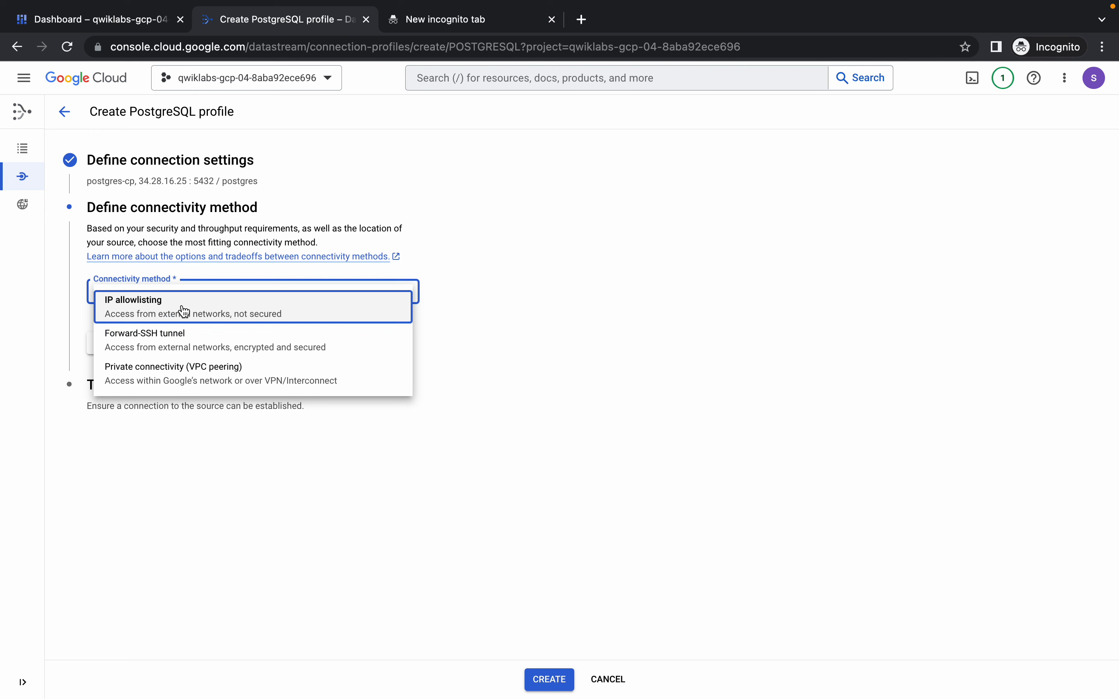
pyautogui.click(179, 303)
pyautogui.click(119, 441)
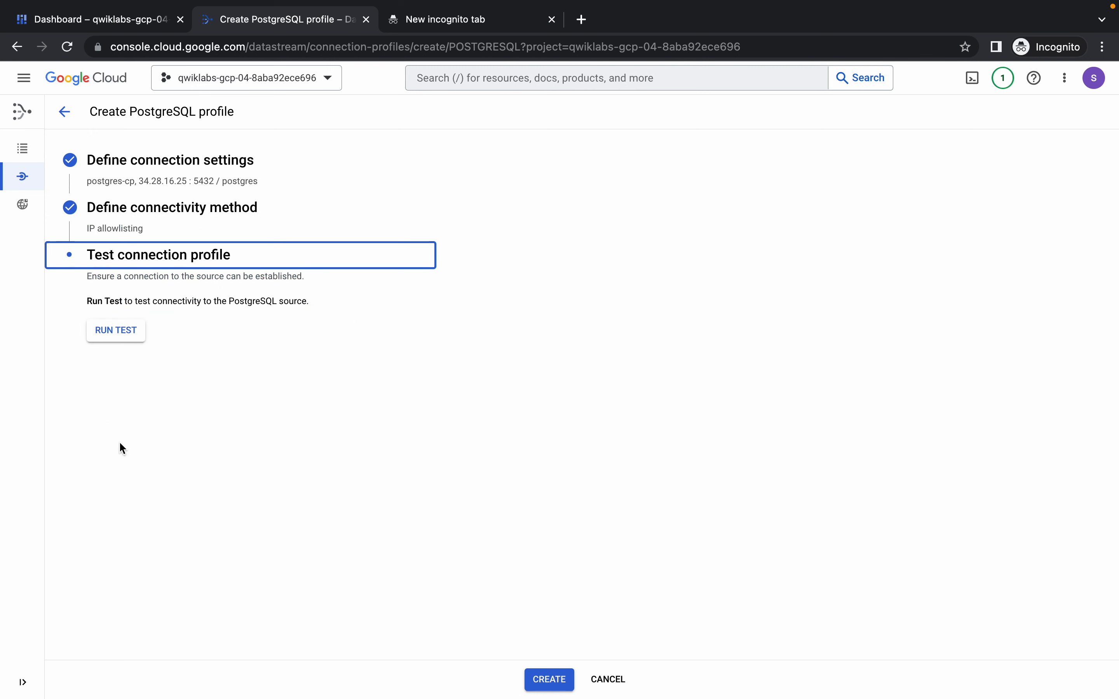
# Run the connectivity test against the PostgreSQL source and create the connection profile.
pyautogui.click(133, 340)
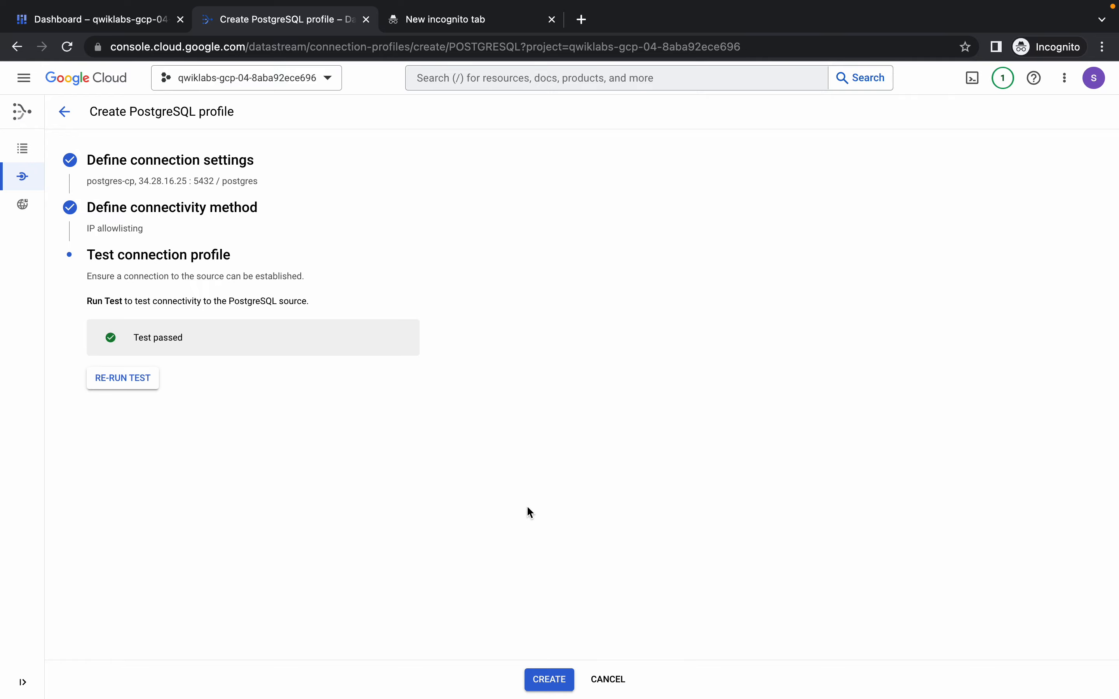
pyautogui.click(549, 679)
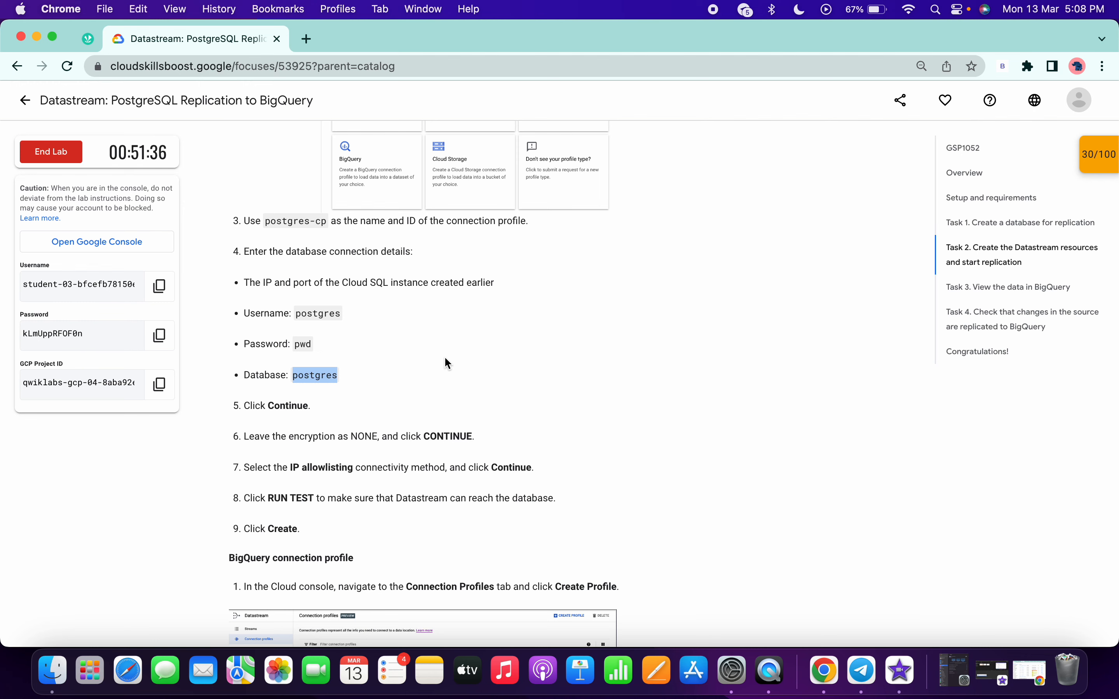
# Copy the profile name bigquery-cp from the lab instructions and start a new BigQuery connection profile in Datastream.
pyautogui.scroll(-6, 445, 359)
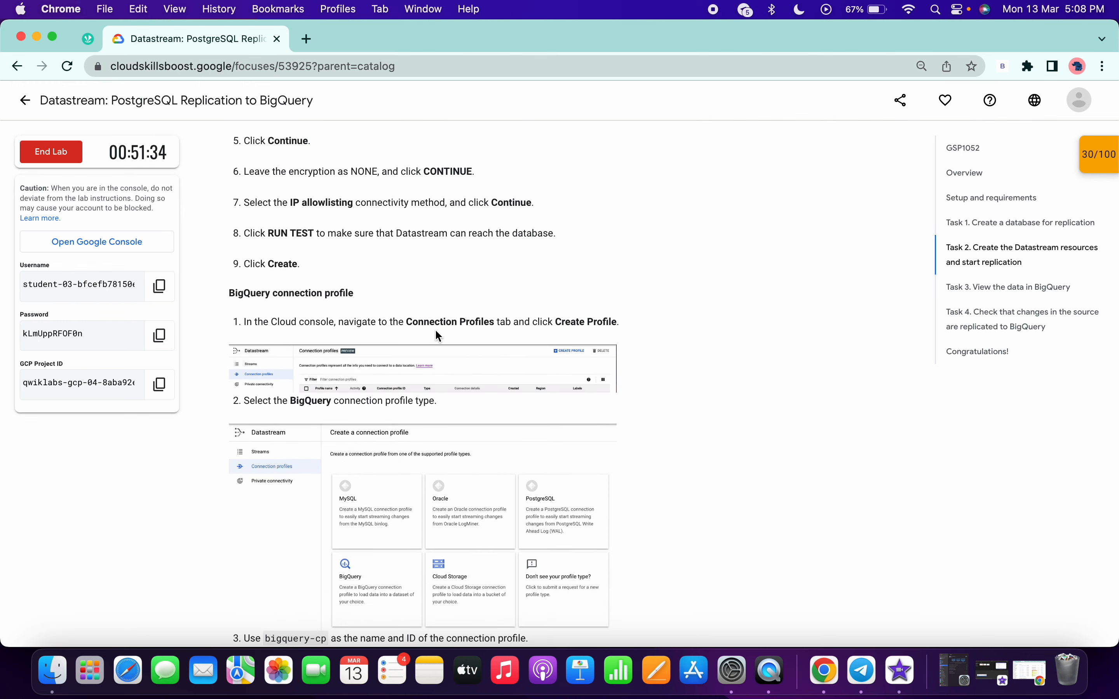
pyautogui.scroll(-5, 454, 328)
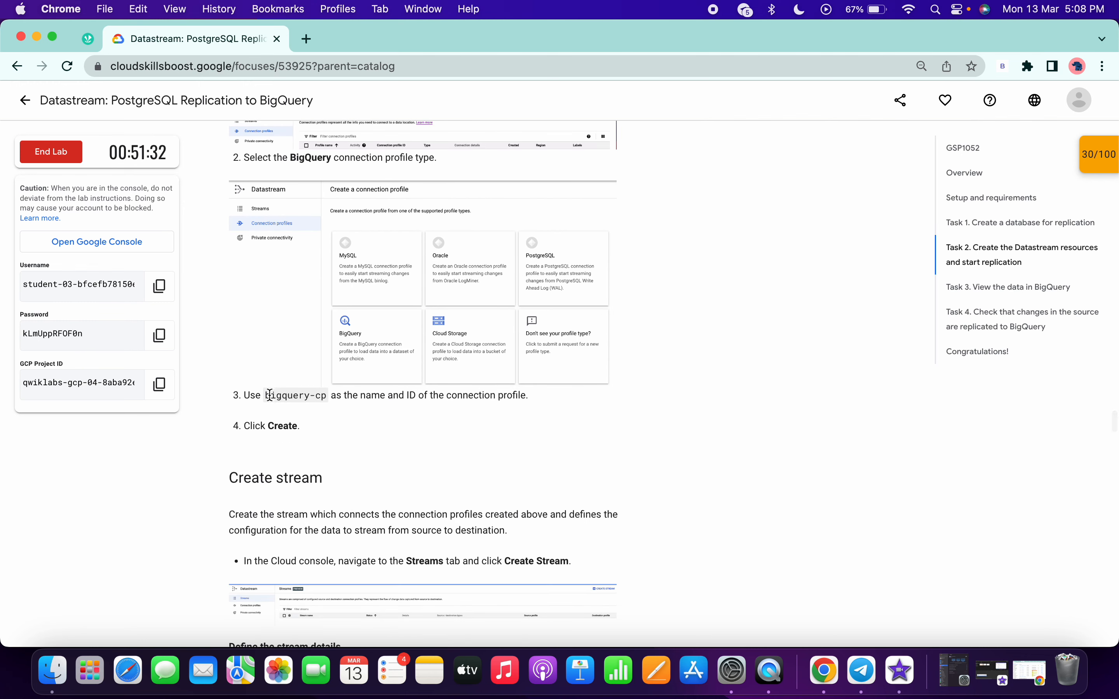
pyautogui.moveTo(266, 396); pyautogui.dragTo(326, 396)
pyautogui.press('super+c')
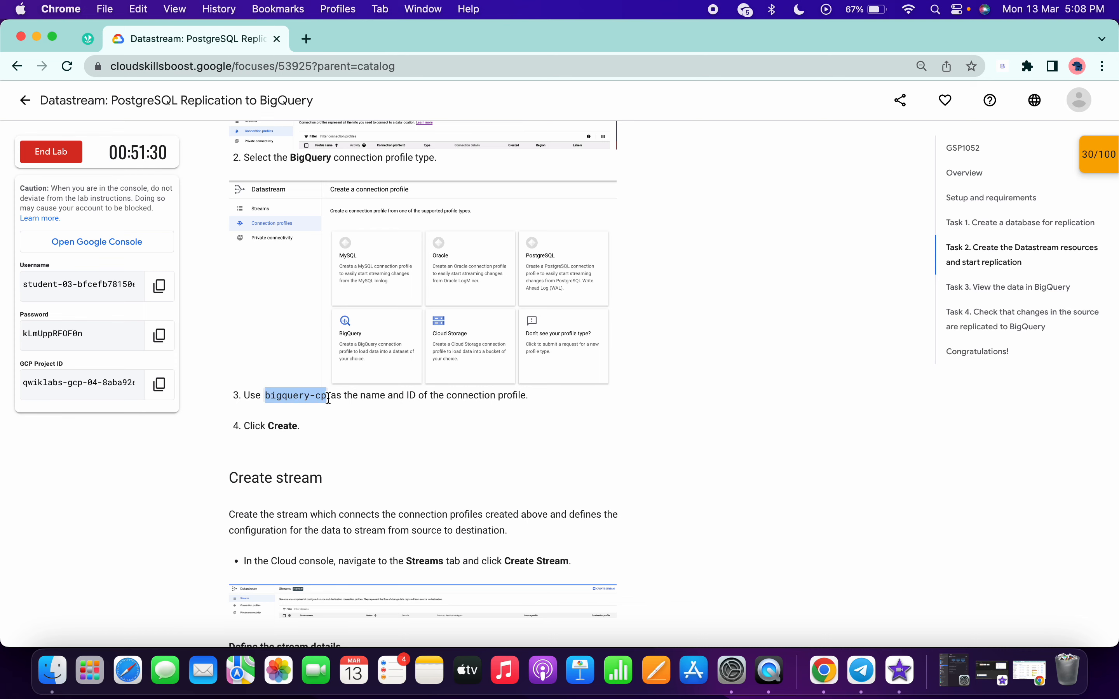
pyautogui.hotkey('ctrl', 'Right')
pyautogui.moveTo(45, 185)
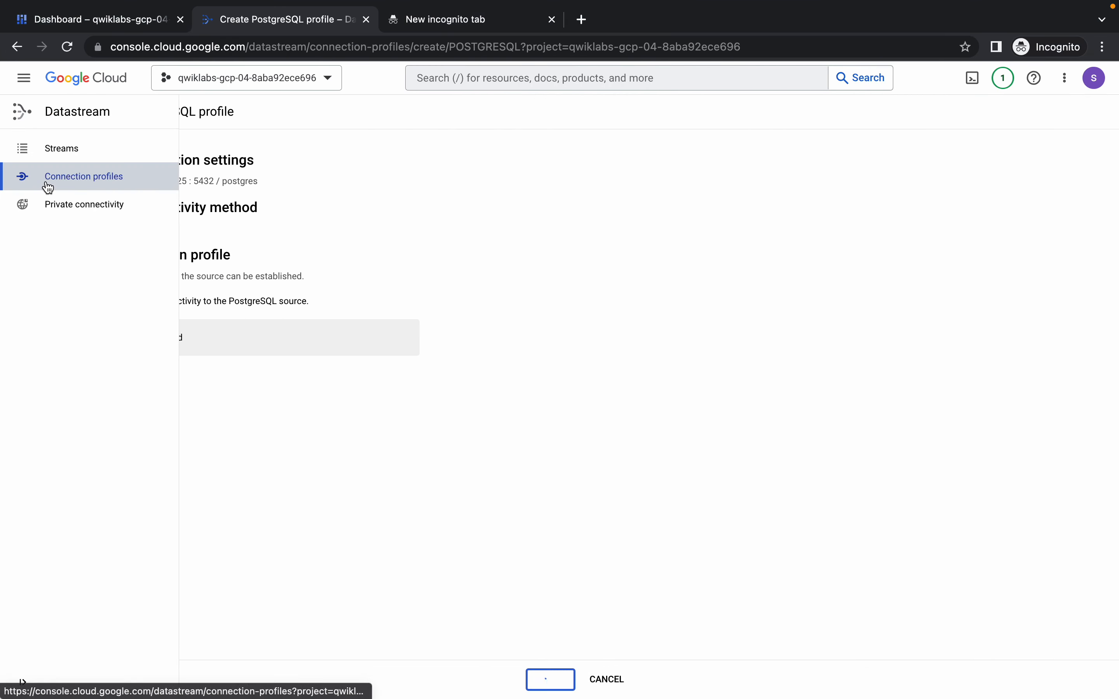
pyautogui.click(89, 178)
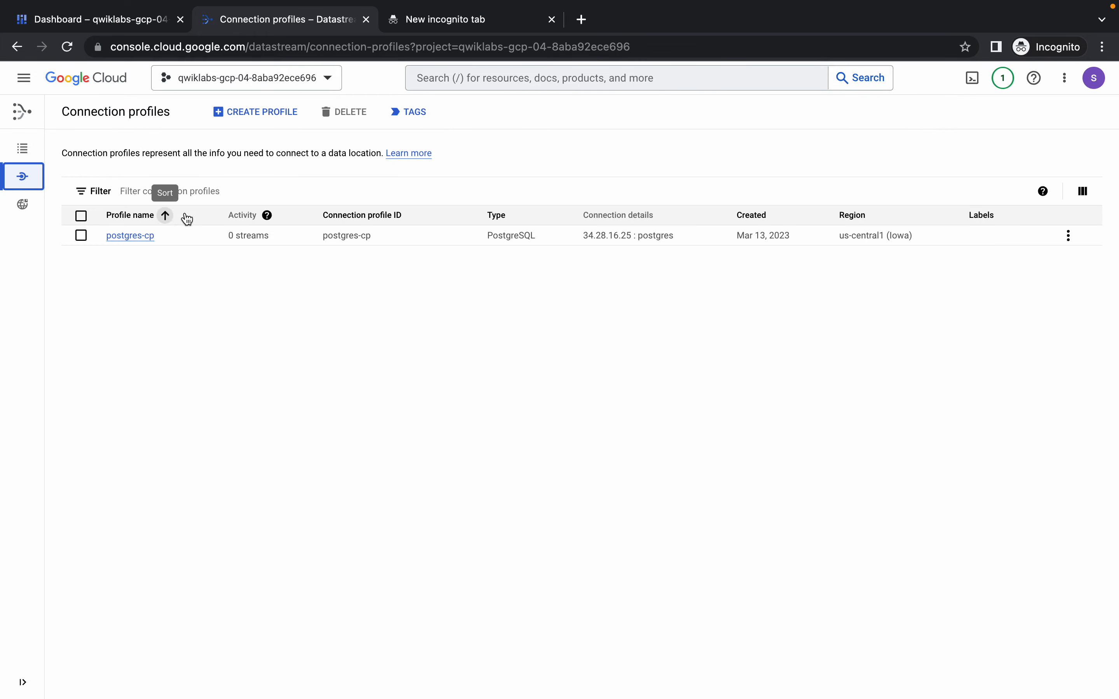
pyautogui.click(257, 111)
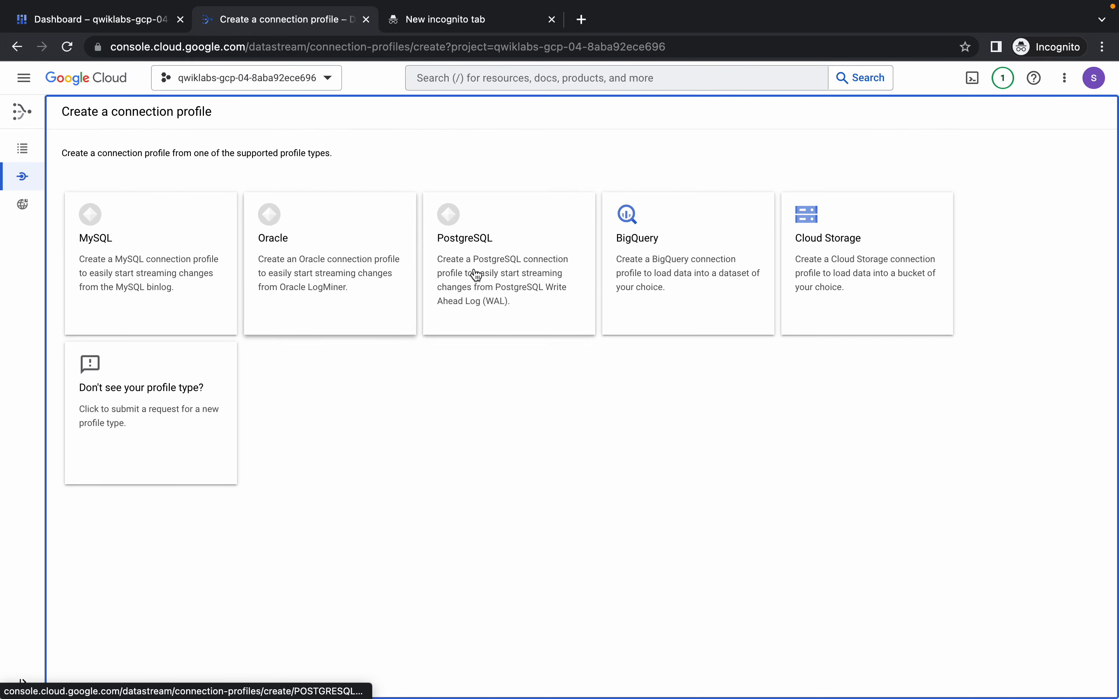
pyautogui.click(660, 244)
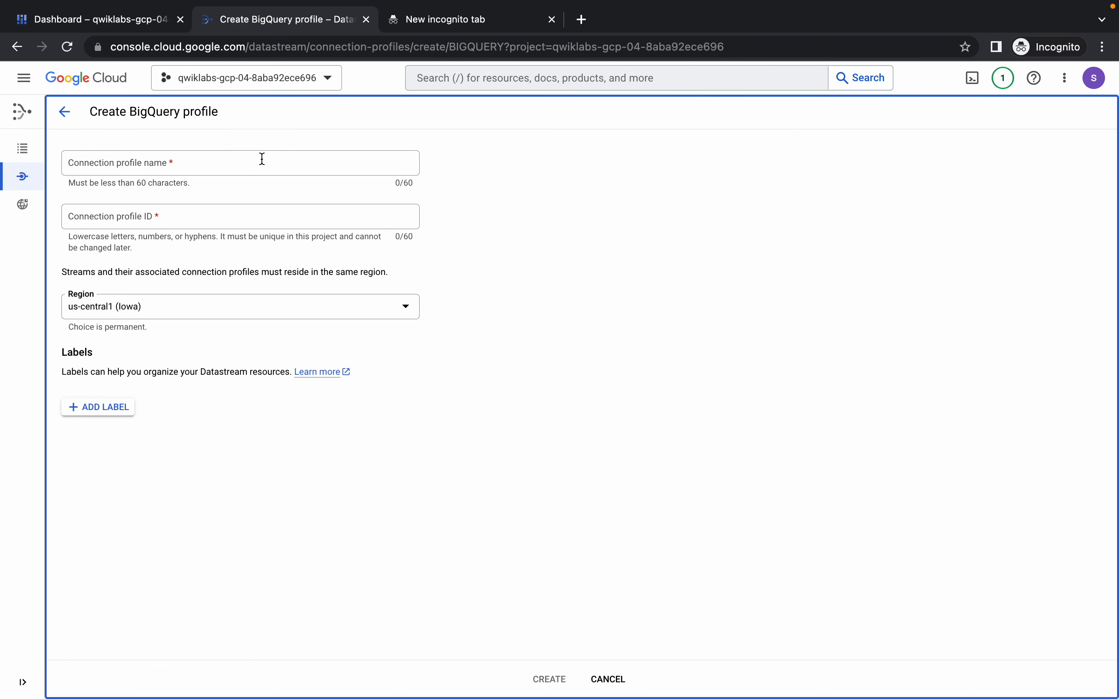
# Use bigquery-cp as the BigQuery connection profile's name and ID, and create the profile.
pyautogui.rightClick(260, 159)
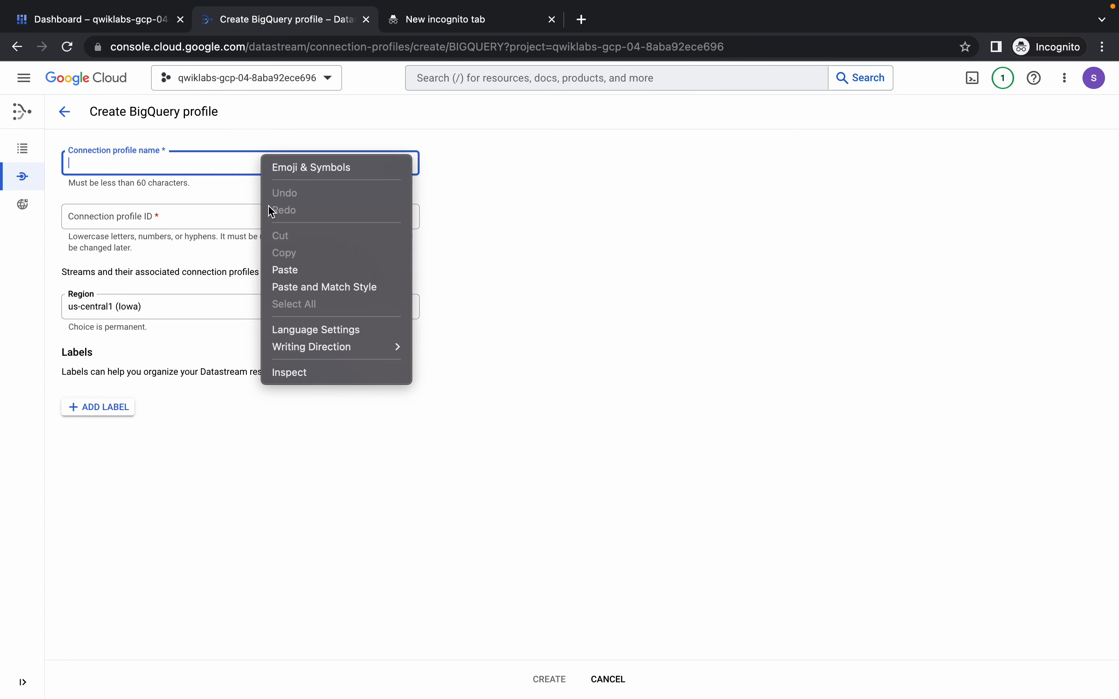
pyautogui.click(296, 270)
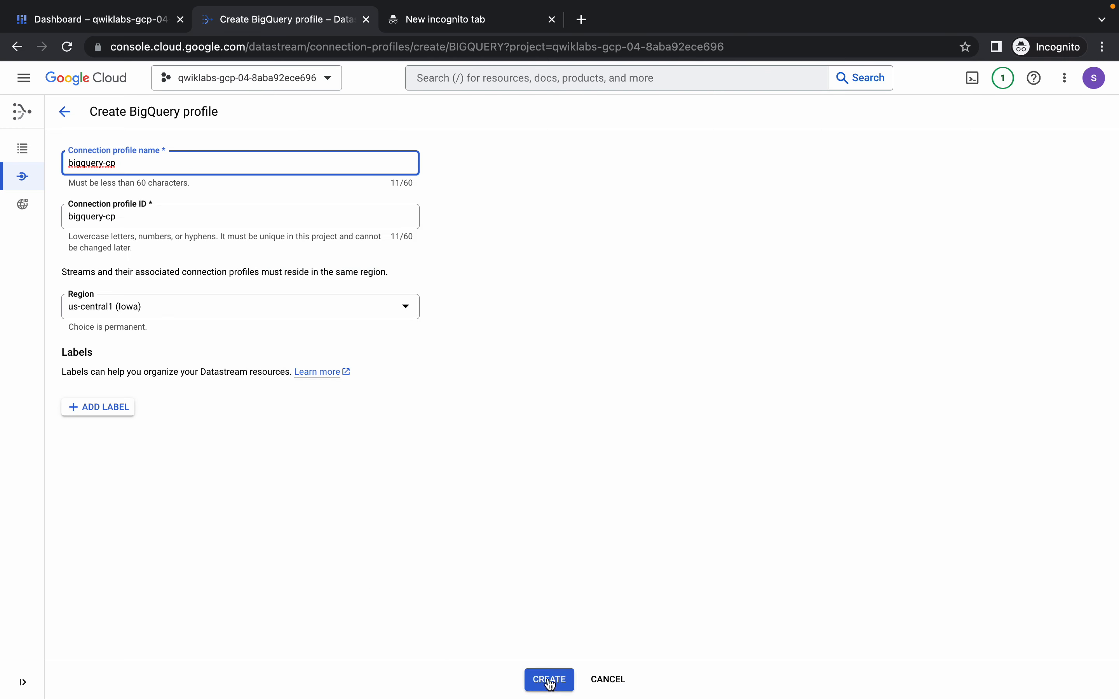
pyautogui.click(545, 684)
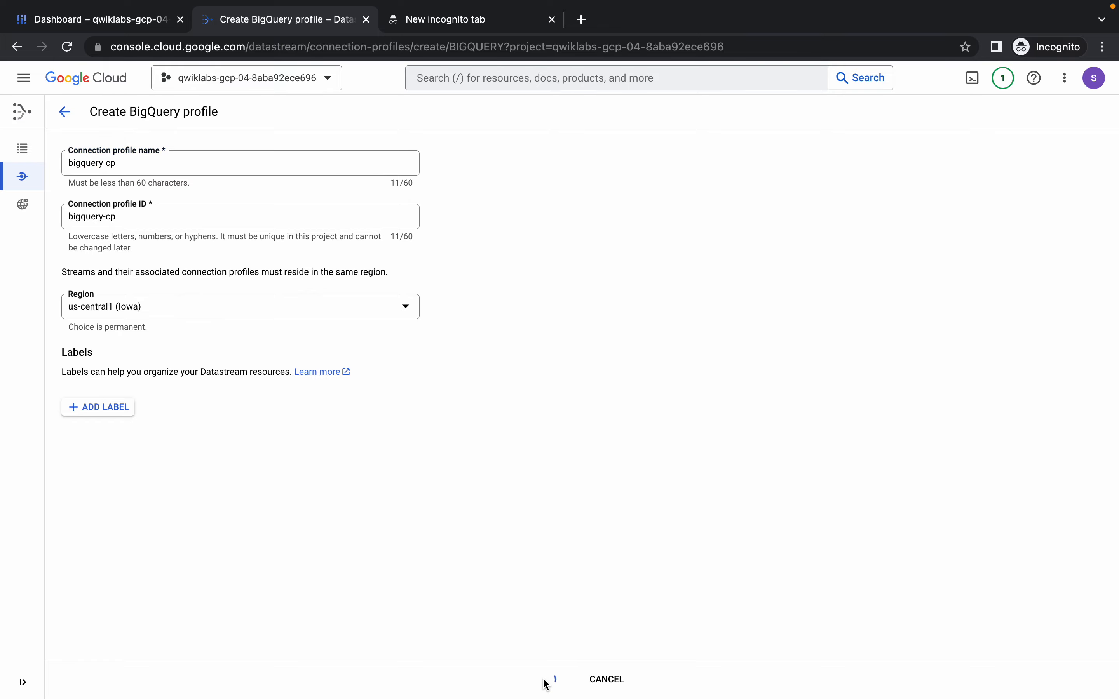
# Copy the stream name test-stream from the Create stream section of the lab instructions and return to the Cloud console.
pyautogui.hotkey('ctrl', 'Left')
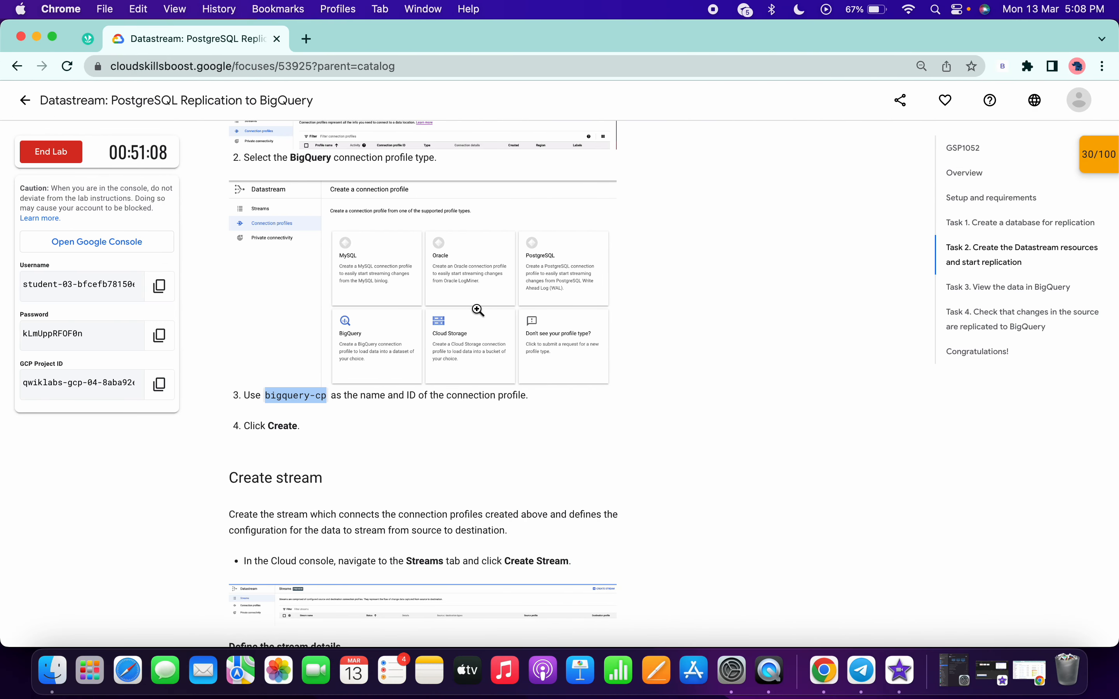
pyautogui.scroll(-3, 424, 328)
pyautogui.click(231, 323)
pyautogui.moveTo(230, 323); pyautogui.dragTo(342, 331)
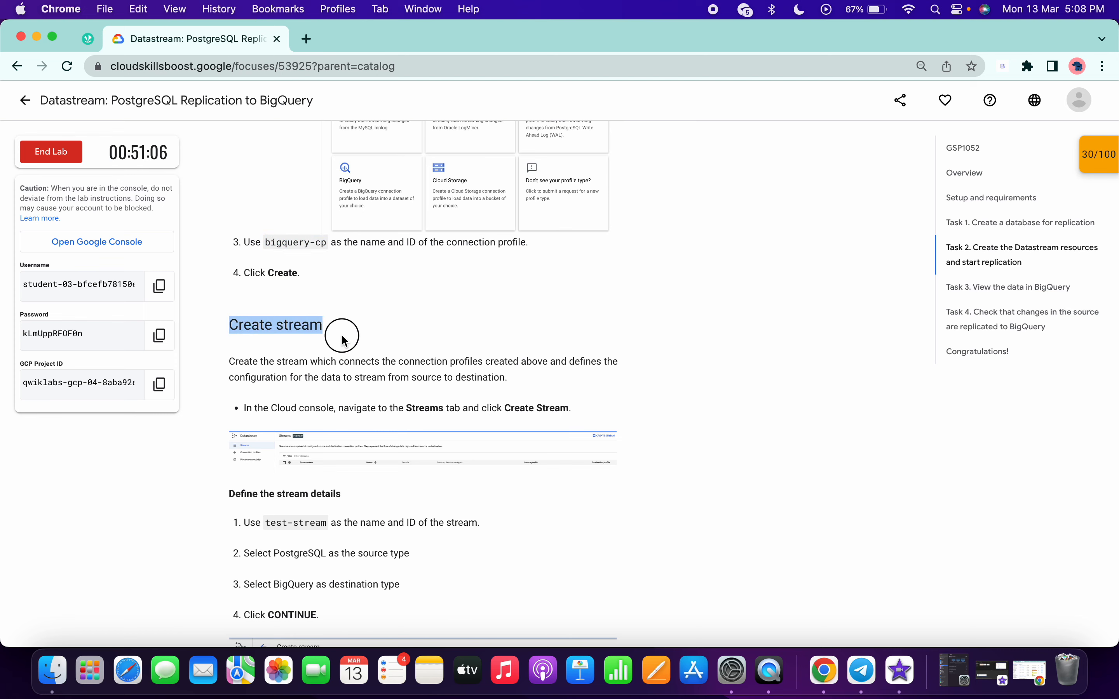
pyautogui.scroll(-4, 342, 335)
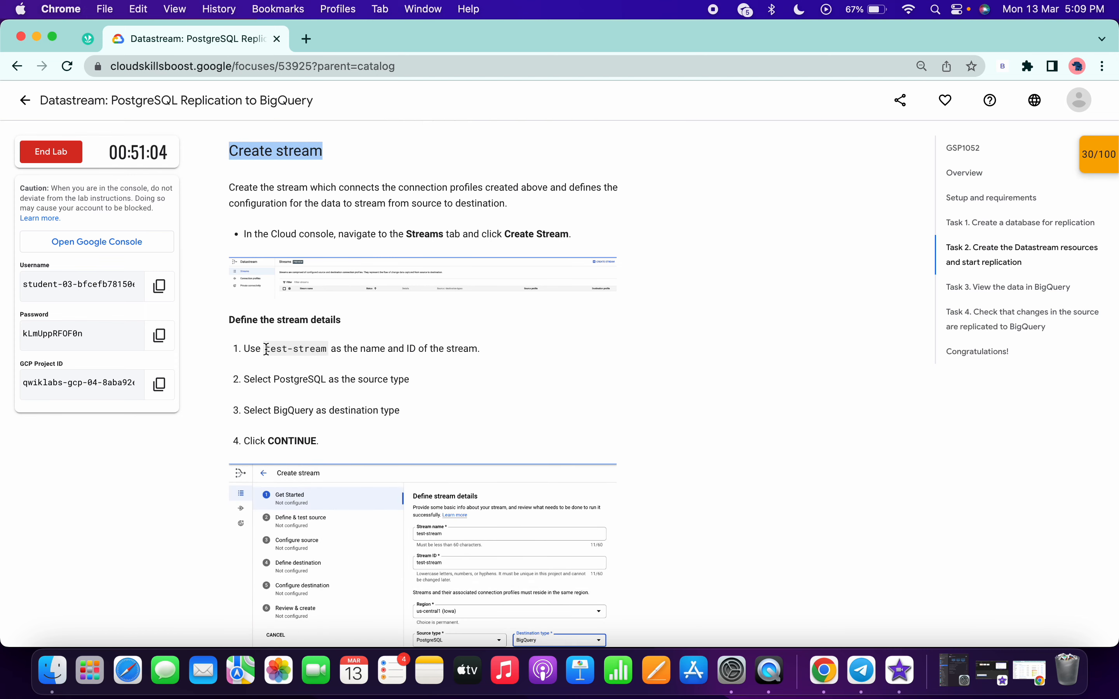
pyautogui.moveTo(266, 349); pyautogui.dragTo(329, 350)
pyautogui.press('super+c')
pyautogui.hotkey('ctrl', 'Right')
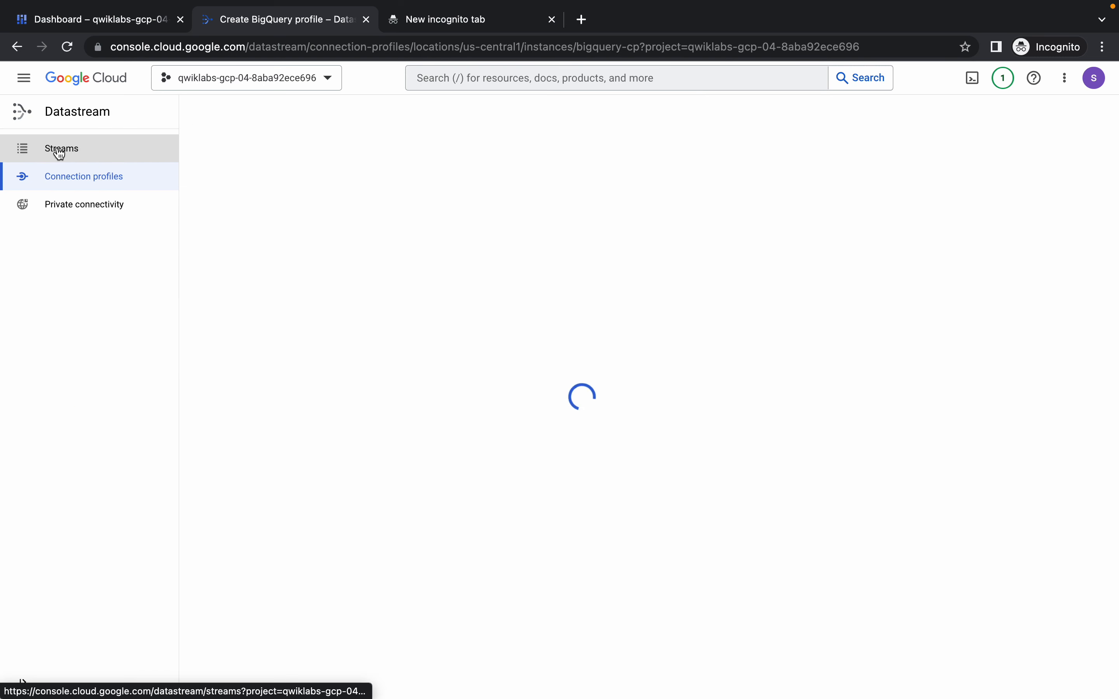
# Start a new stream in Datastream and use test-stream as its name and ID.
pyautogui.click(59, 152)
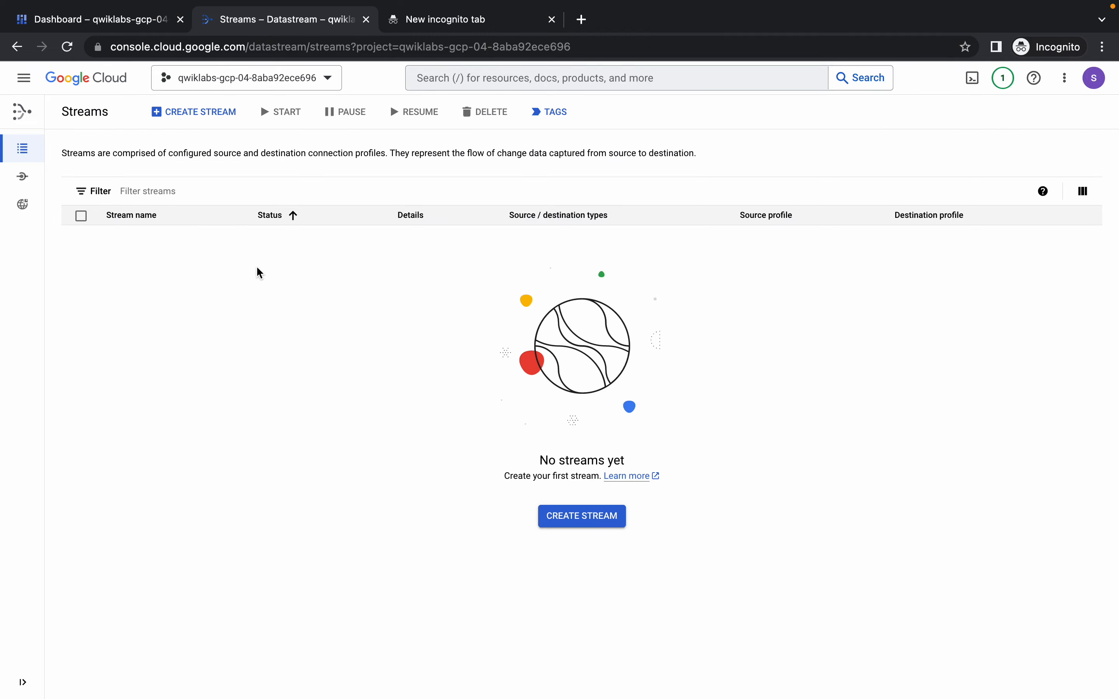
pyautogui.click(193, 113)
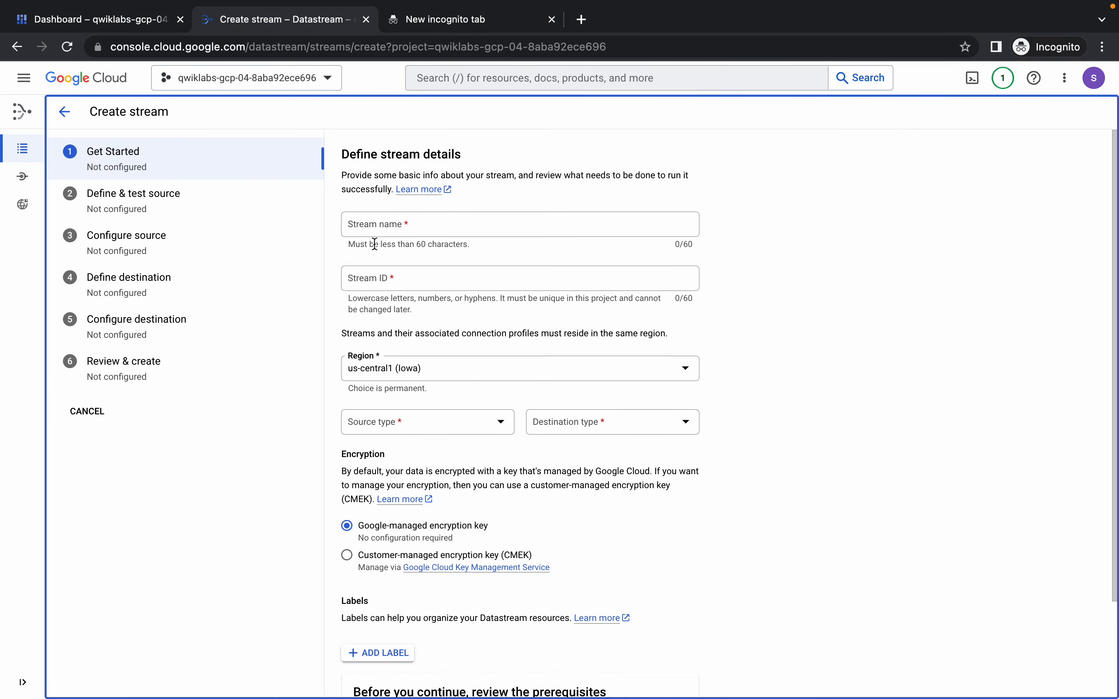
pyautogui.rightClick(500, 221)
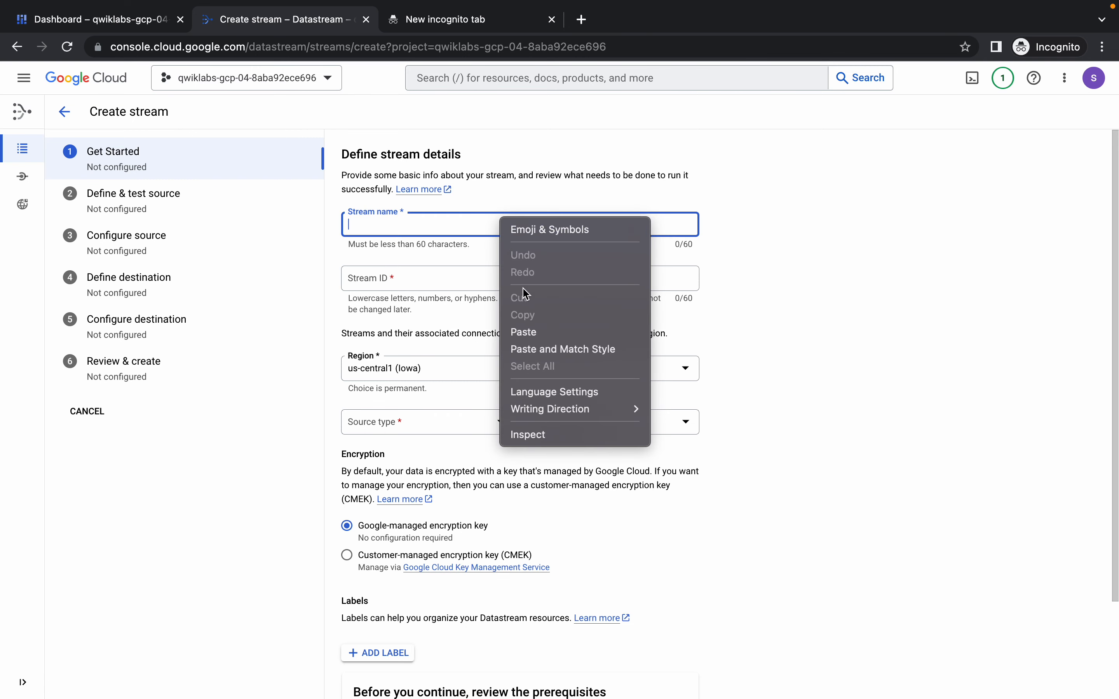
pyautogui.click(538, 328)
# Set the stream's source type to PostgreSQL and its destination type to BigQuery, and continue to the source definition.
pyautogui.scroll(-3, 518, 406)
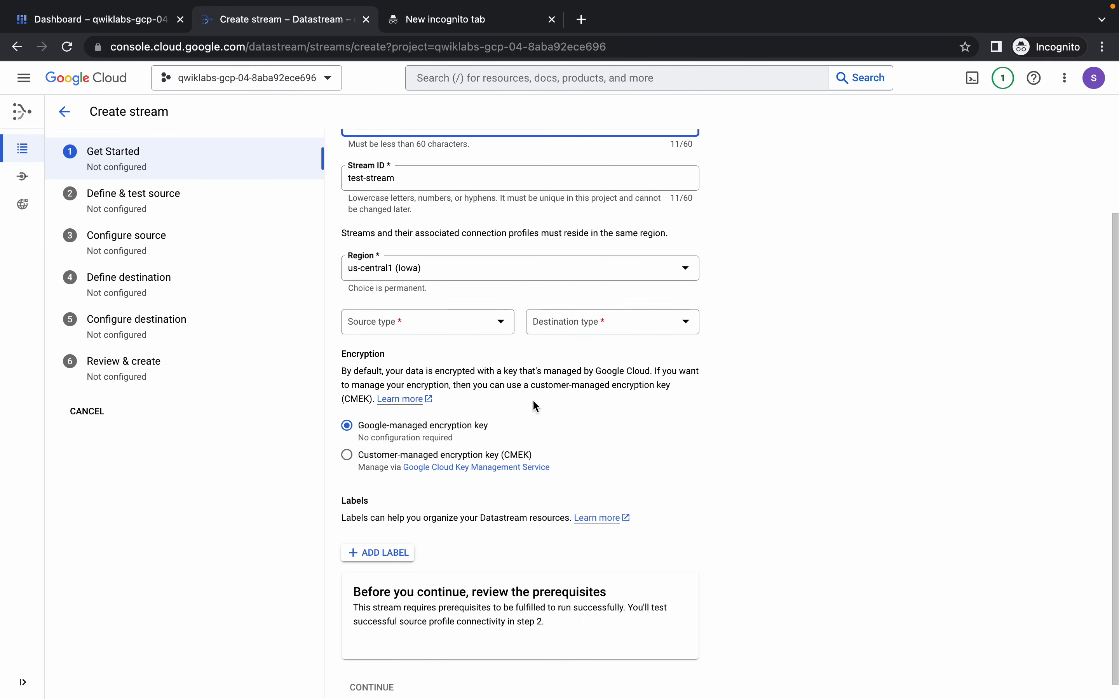
pyautogui.click(402, 309)
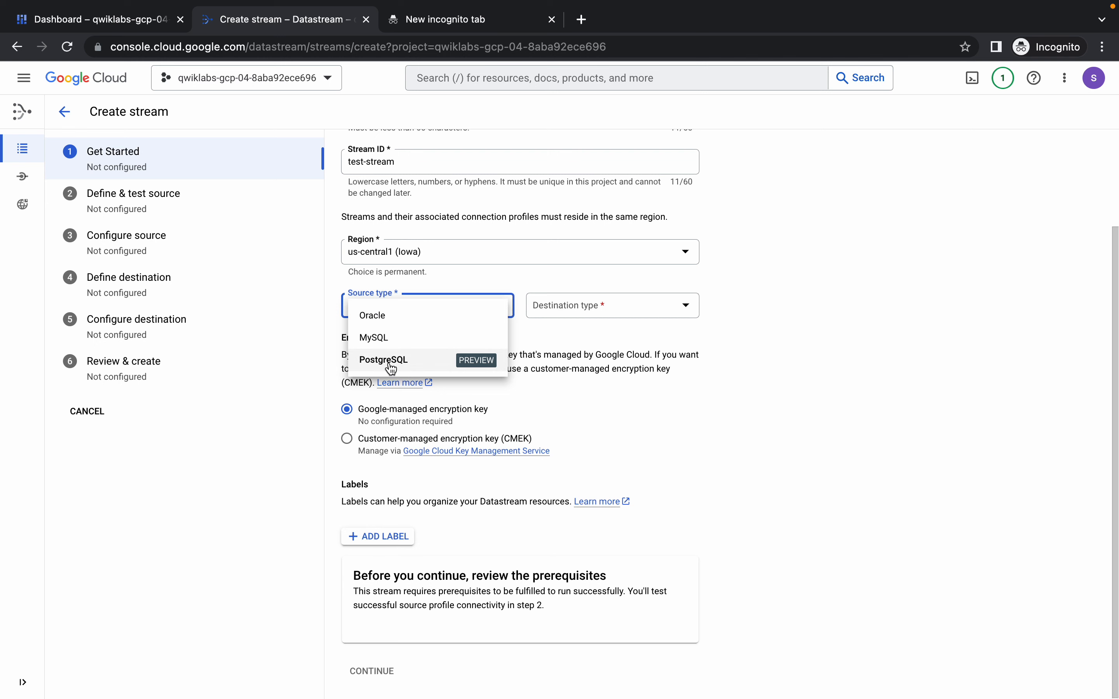
pyautogui.click(429, 361)
pyautogui.click(604, 303)
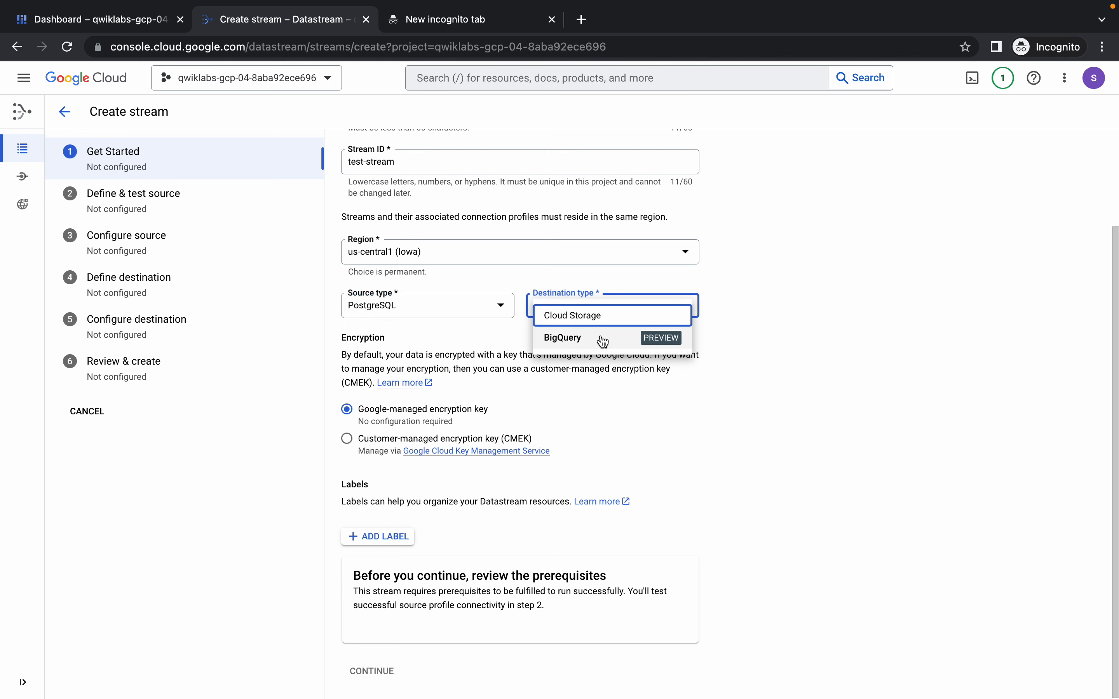
pyautogui.click(603, 348)
pyautogui.scroll(-2, 592, 396)
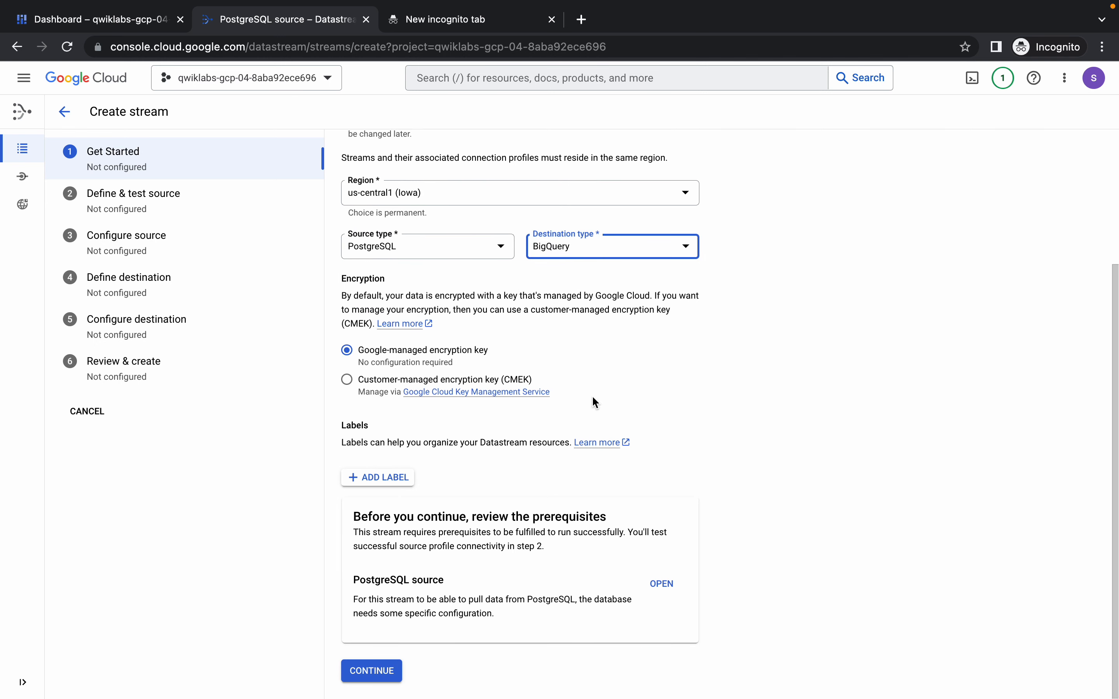
pyautogui.click(371, 671)
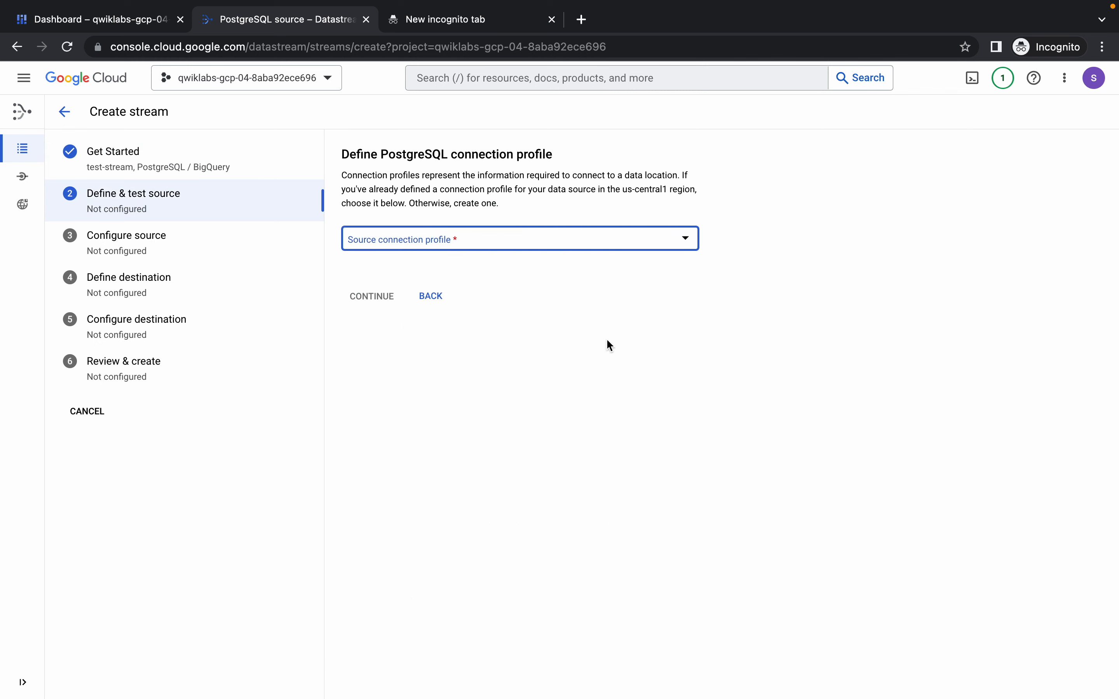
# Choose postgres-cp as the source connection profile, run its connectivity test, and continue to the source configuration.
pyautogui.click(507, 245)
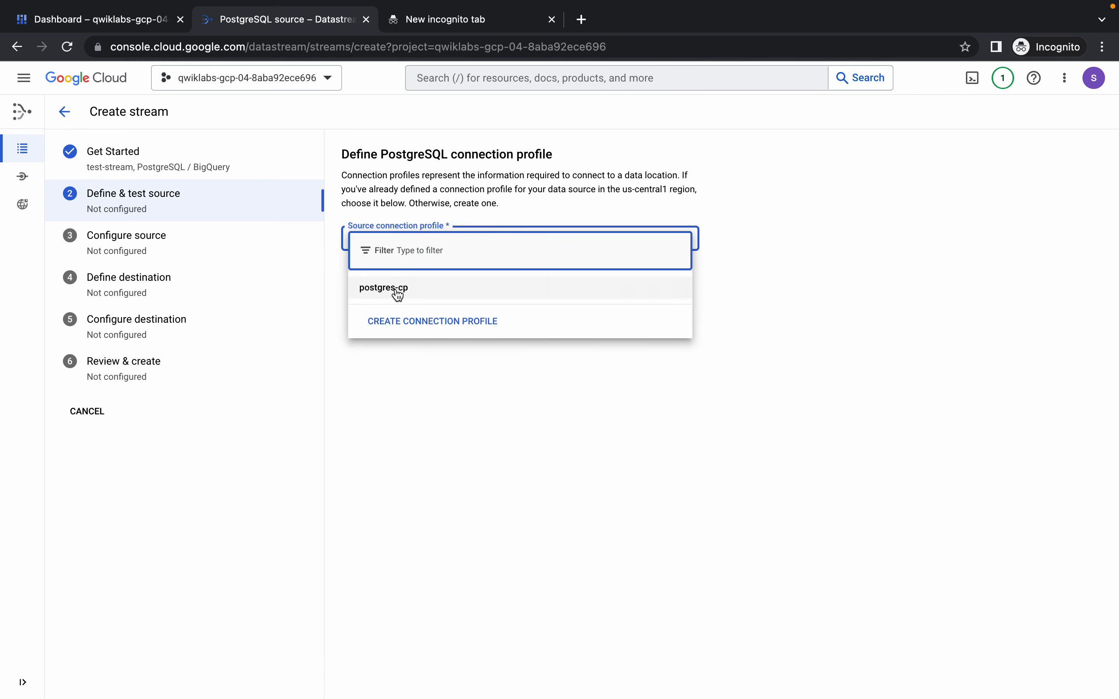
pyautogui.click(430, 289)
pyautogui.click(373, 417)
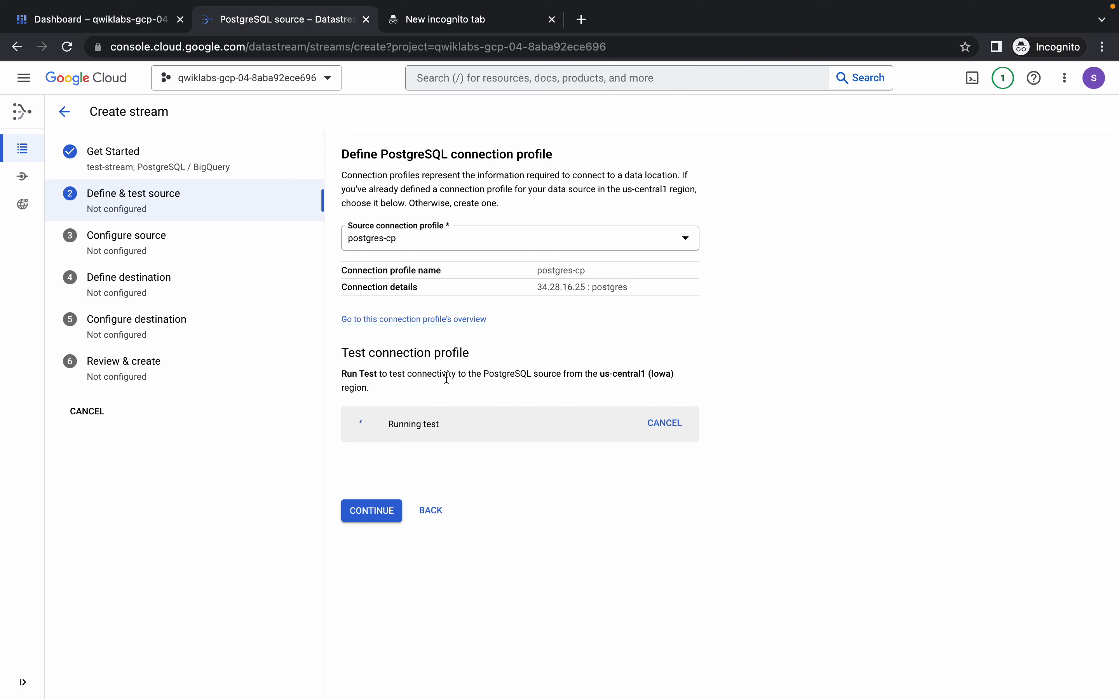
pyautogui.click(372, 533)
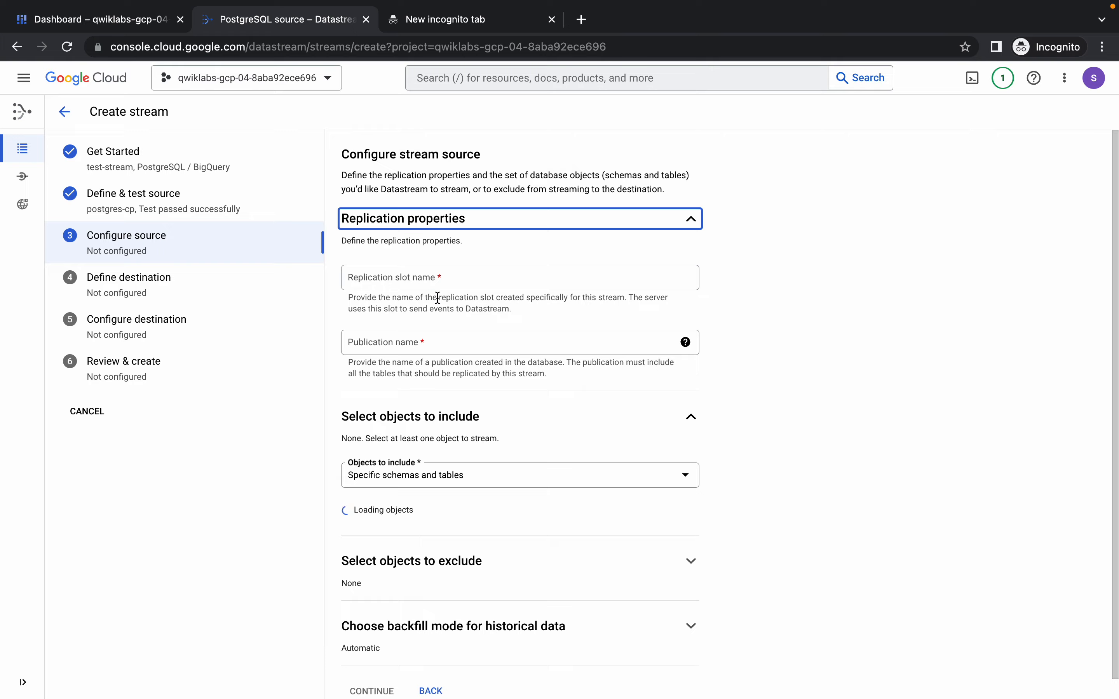
# Copy test_replication from the lab instructions and enter it as the stream's replication slot name.
pyautogui.hotkey('ctrl', 'Left')
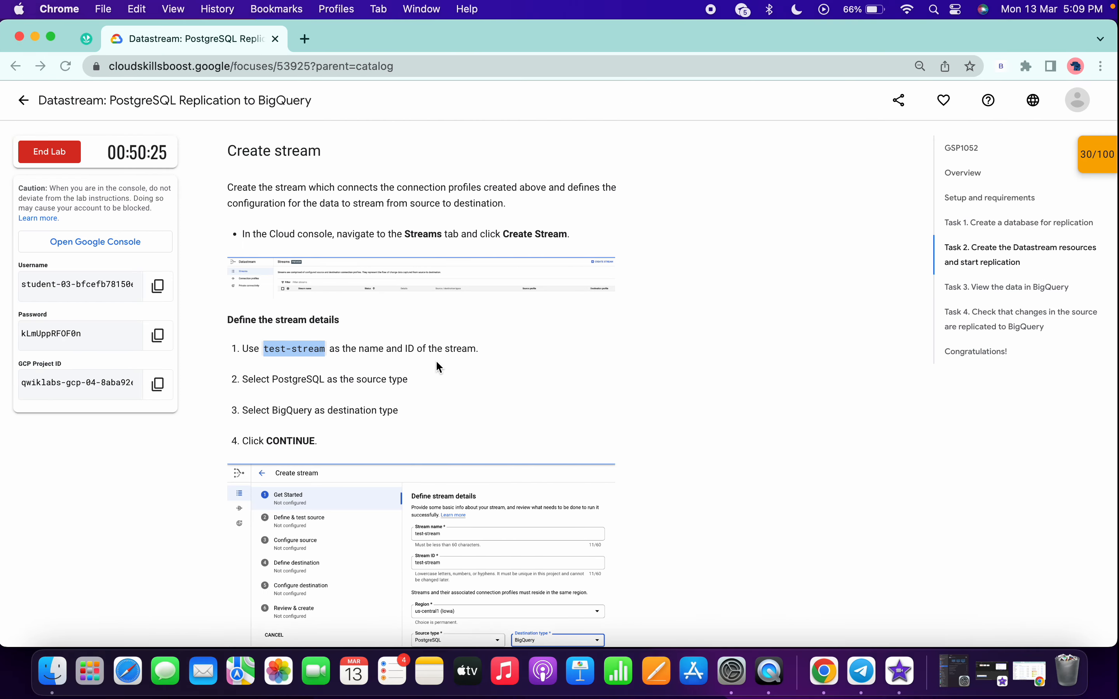
pyautogui.scroll(-15, 436, 360)
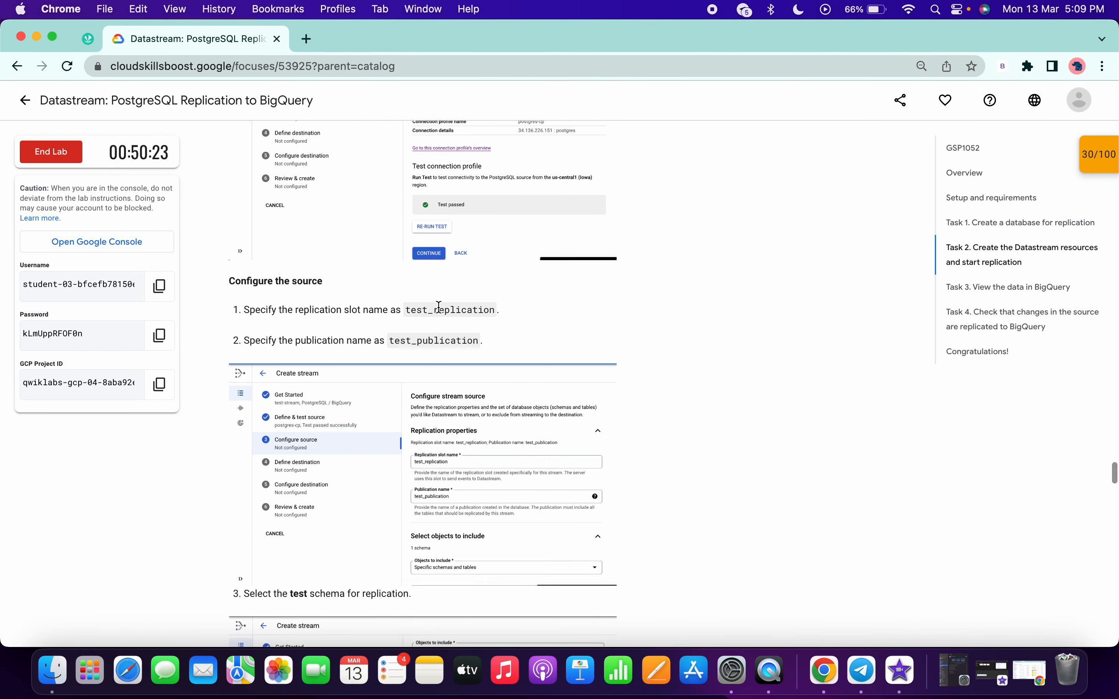
pyautogui.doubleClick(439, 309)
pyautogui.press('super+c')
pyautogui.hotkey('ctrl', 'Right')
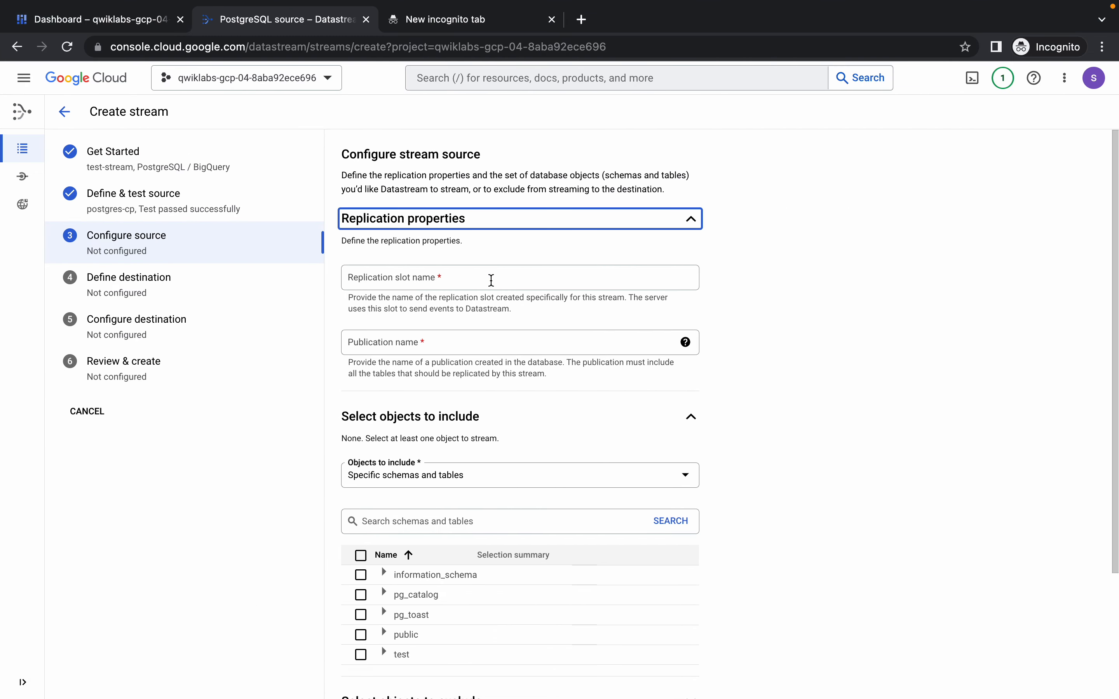
pyautogui.rightClick(491, 281)
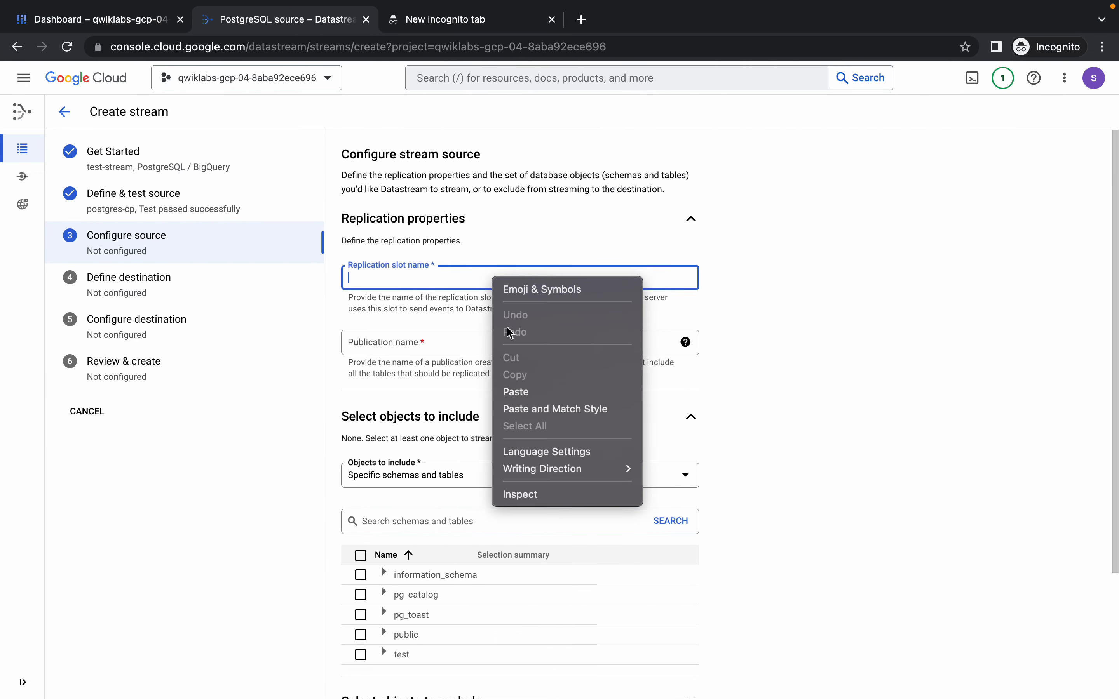
pyautogui.click(526, 392)
# Copy test_publication from the lab instructions and enter it as the stream's publication name.
pyautogui.hotkey('ctrl', 'Left')
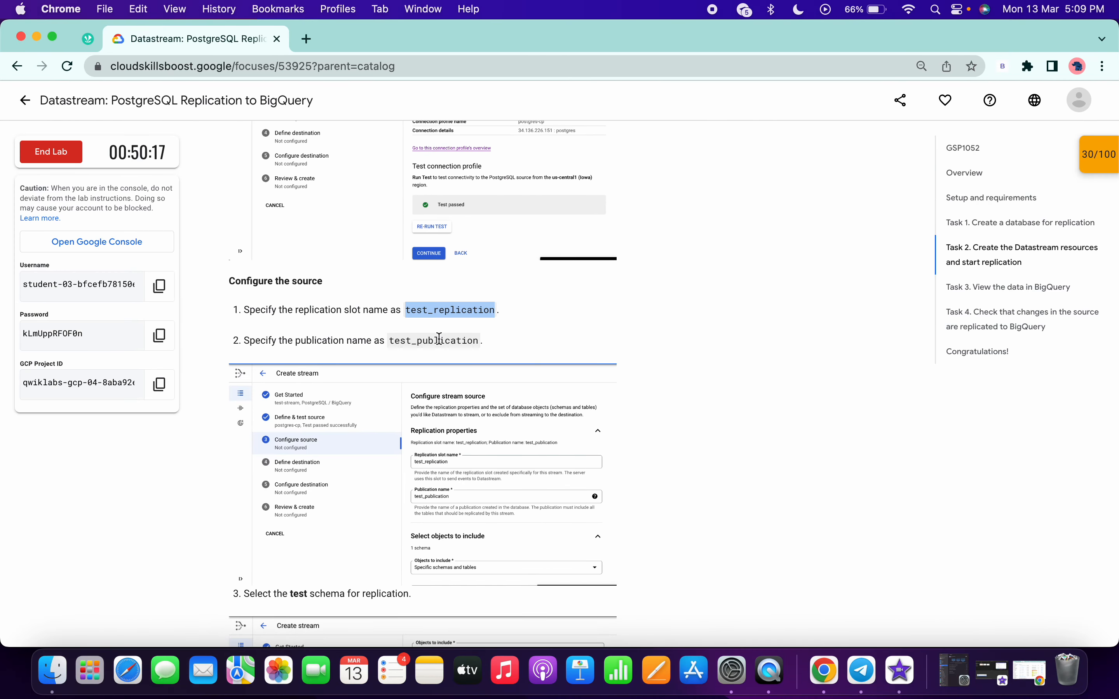
pyautogui.doubleClick(439, 340)
pyautogui.press('super+c')
pyautogui.hotkey('ctrl', 'Right')
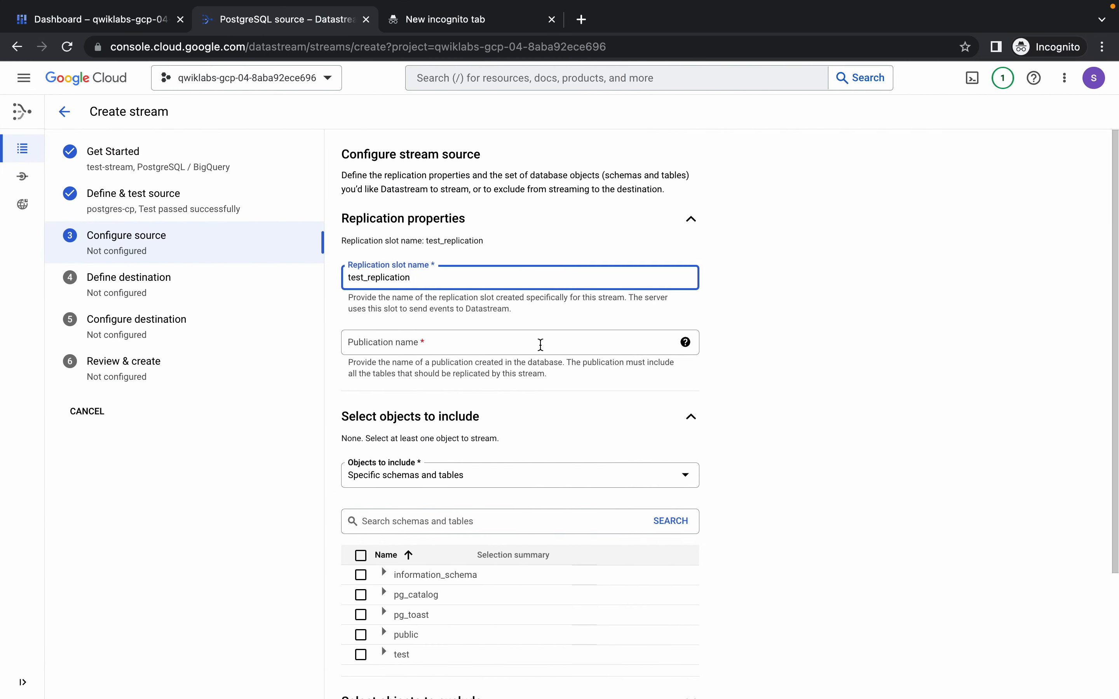
pyautogui.rightClick(540, 345)
pyautogui.click(574, 459)
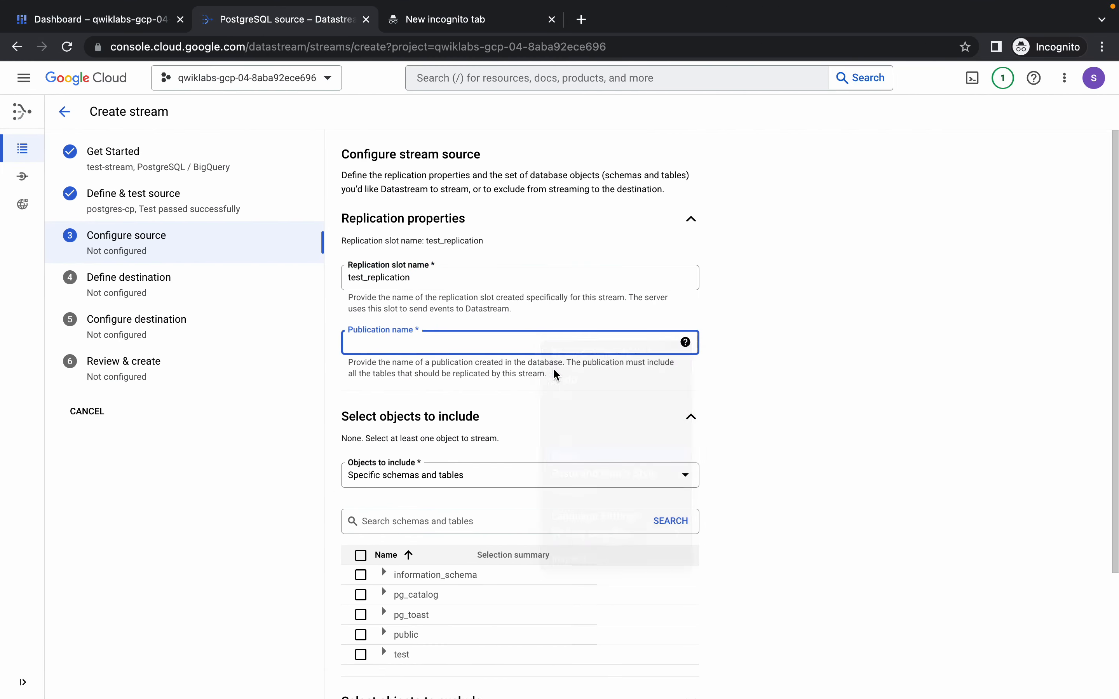
# Include the test schema with all its tables in the stream, and continue to the destination definition.
pyautogui.scroll(-3, 541, 361)
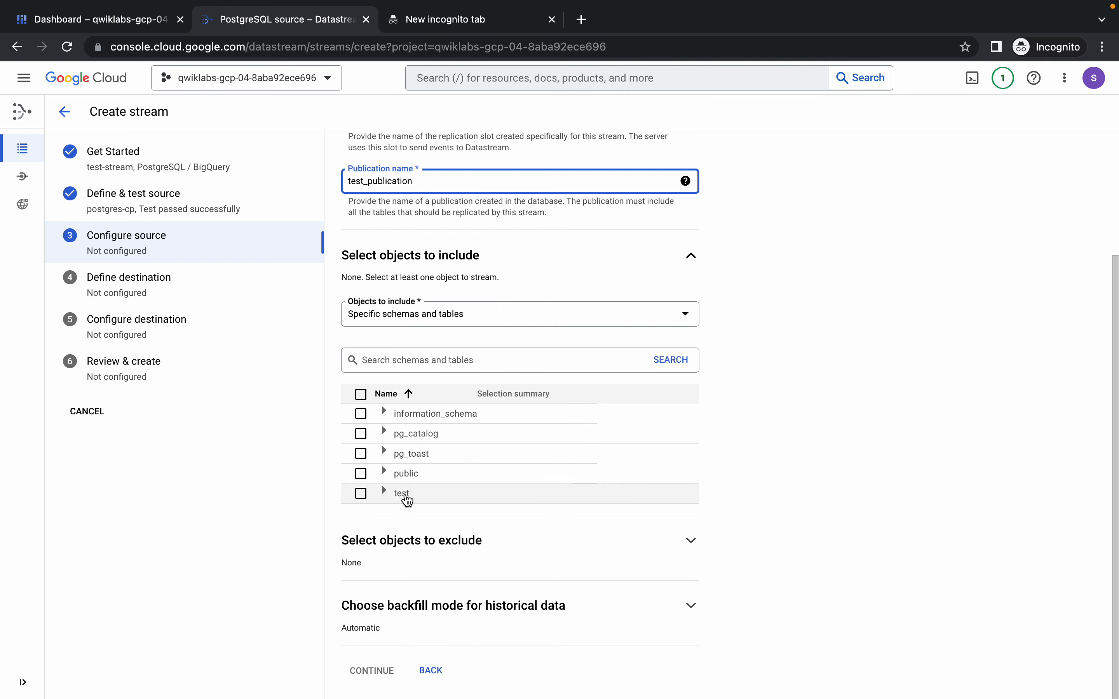
pyautogui.click(111, 21)
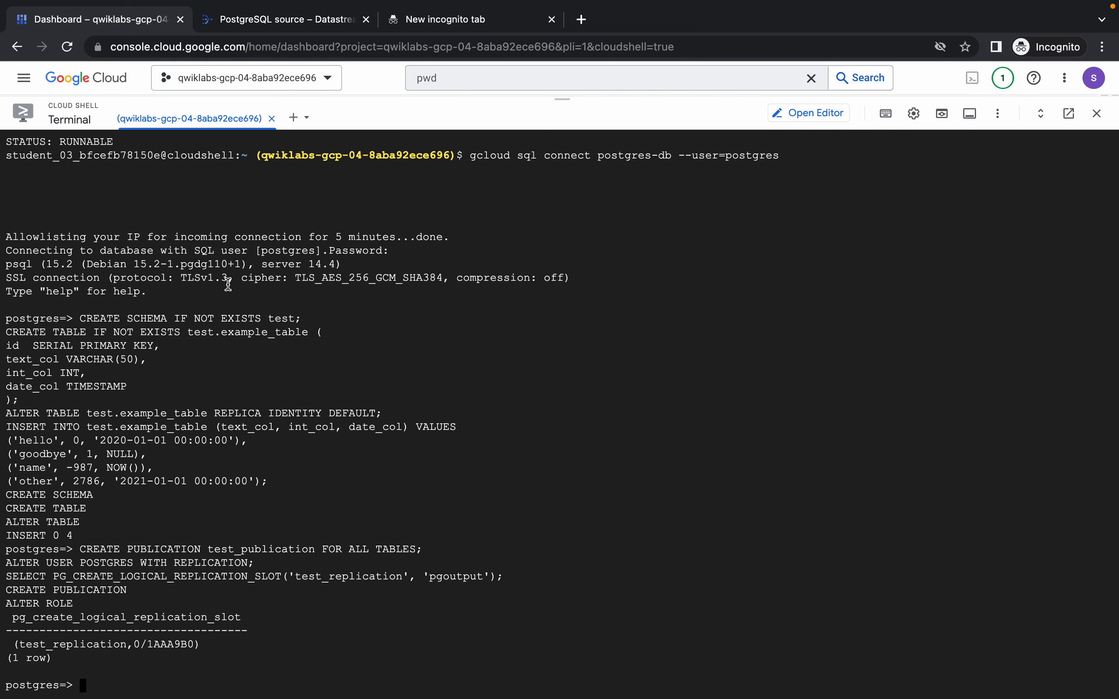
pyautogui.click(308, 21)
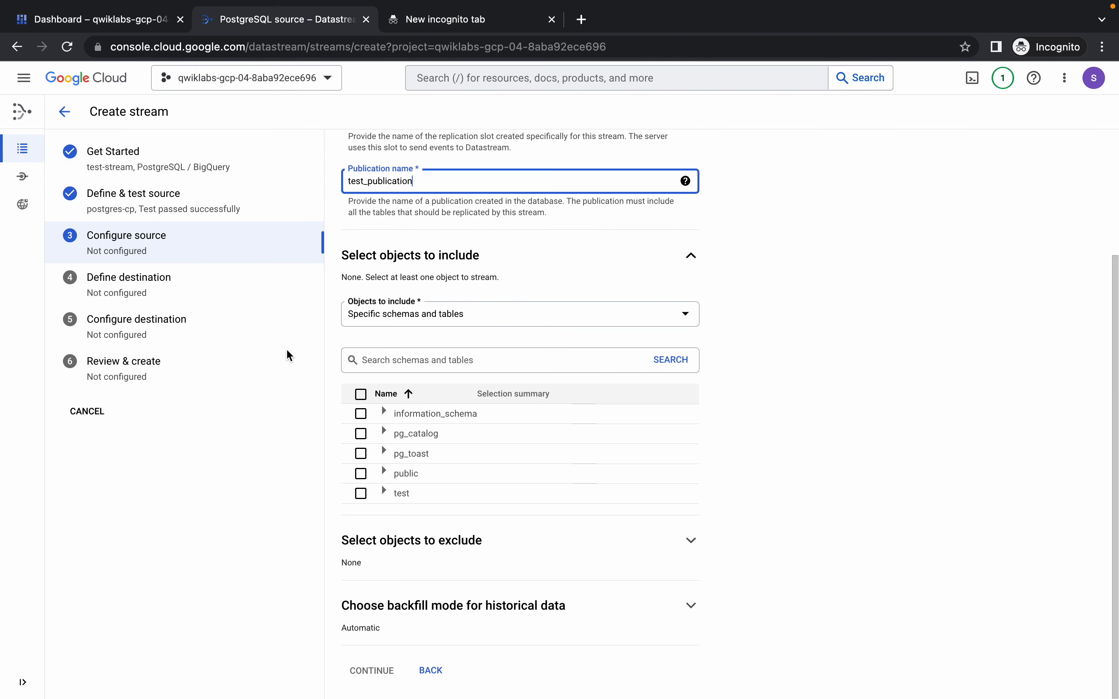
pyautogui.click(361, 493)
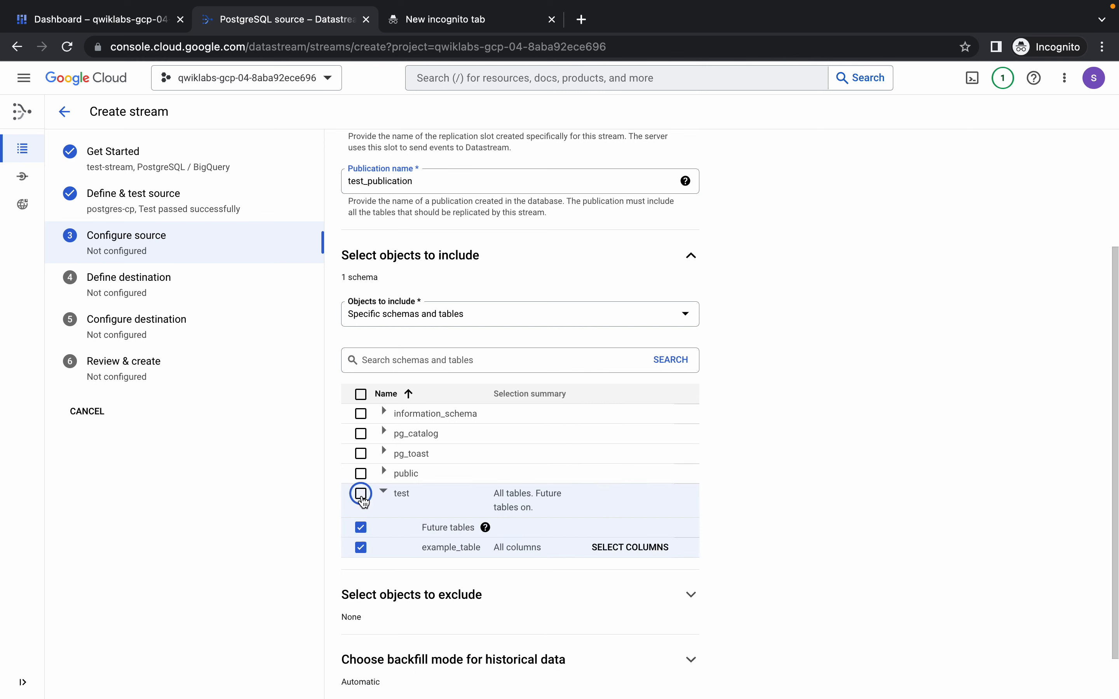
pyautogui.scroll(-2, 425, 532)
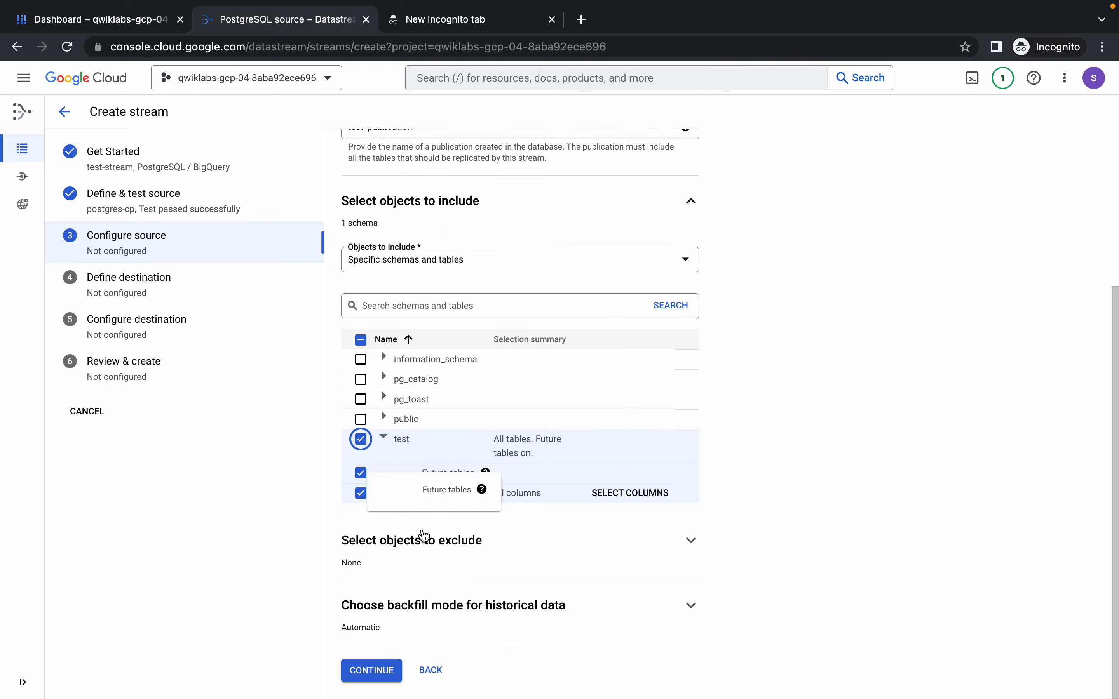
pyautogui.click(375, 671)
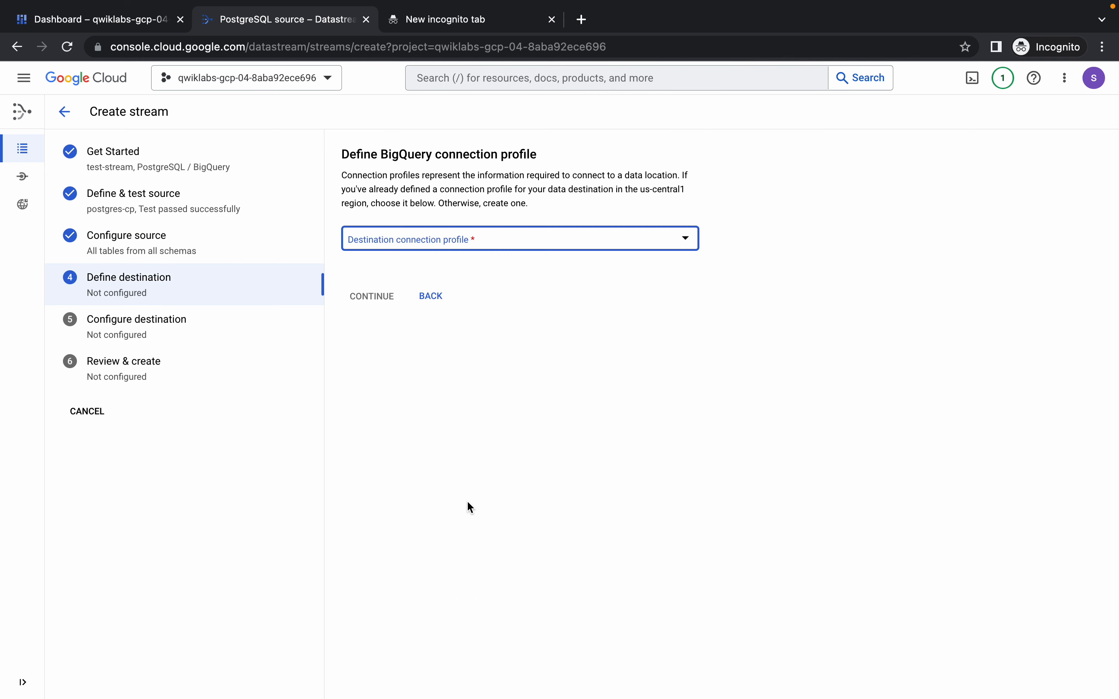
# Choose bigquery-cp as the destination connection profile and continue to the destination configuration.
pyautogui.click(519, 239)
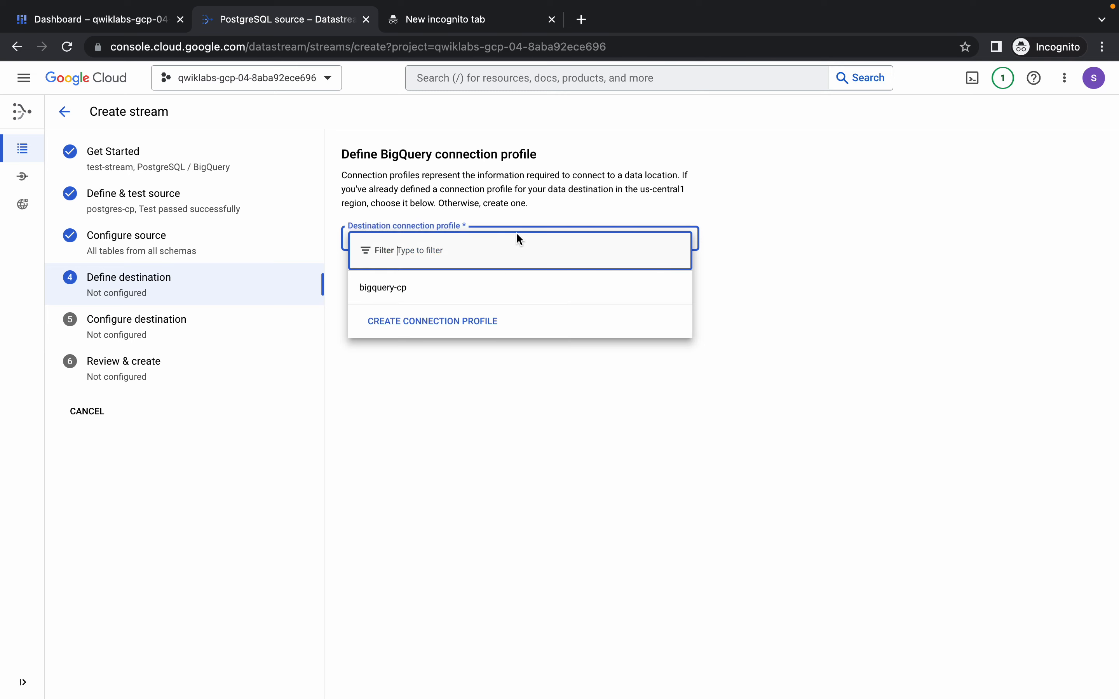
pyautogui.click(430, 287)
pyautogui.click(377, 348)
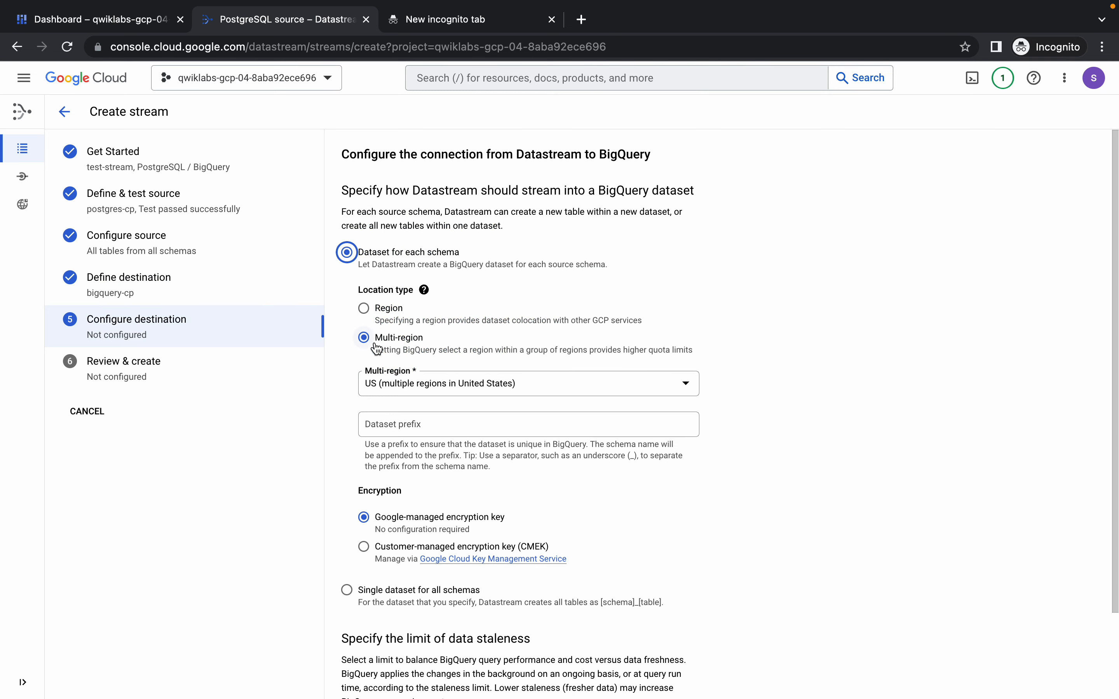
# Set the BigQuery dataset location to the single region us-central1 (Iowa) and the staleness limit to 0 seconds.
pyautogui.scroll(-2, 527, 408)
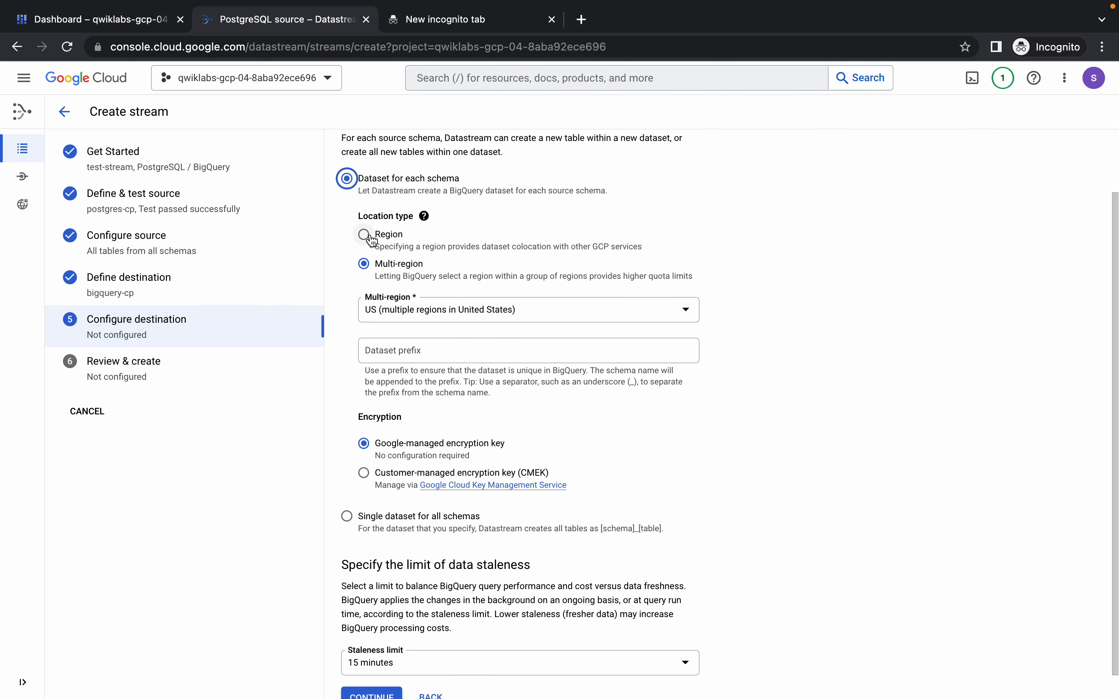
pyautogui.click(370, 236)
pyautogui.click(461, 316)
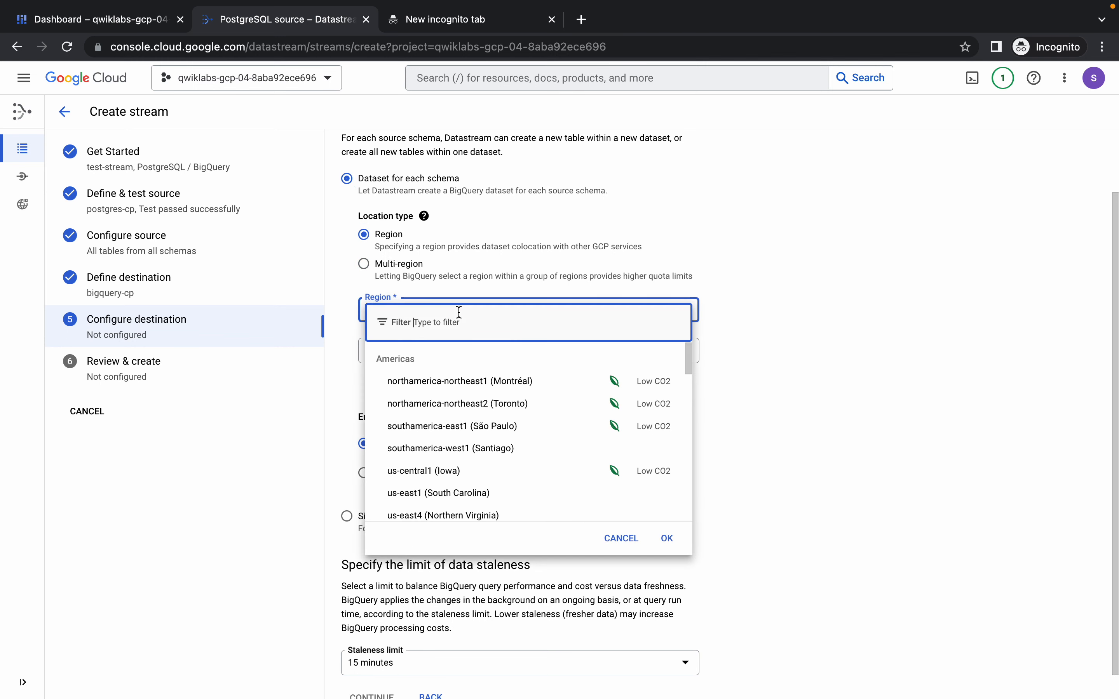
pyautogui.click(429, 481)
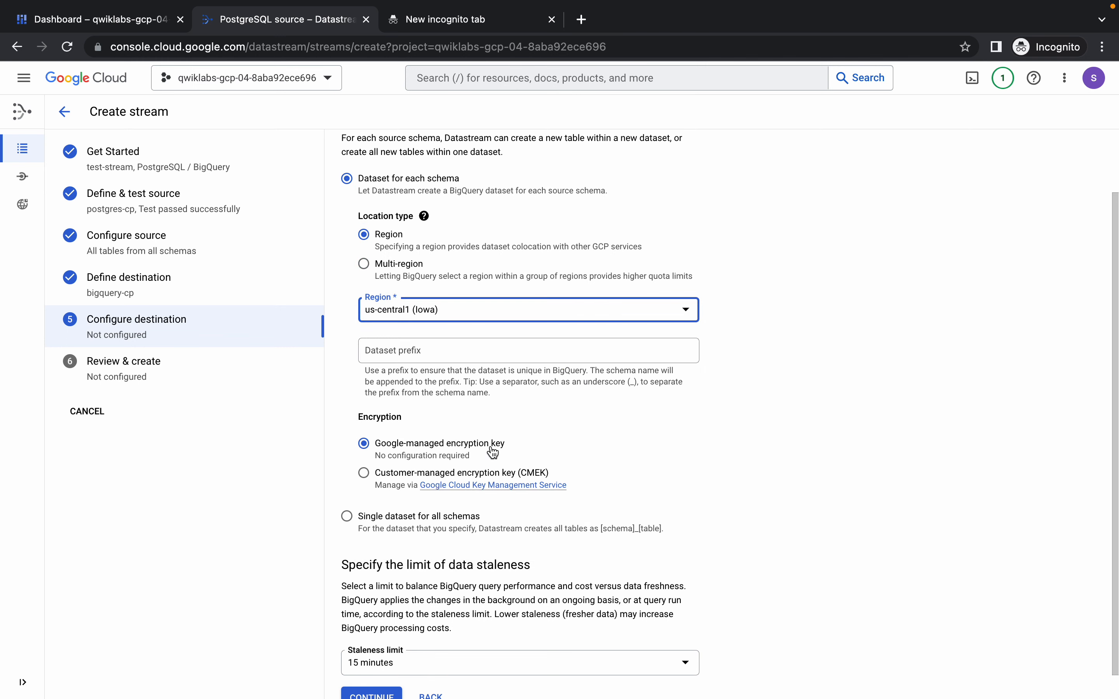
pyautogui.scroll(-1, 494, 453)
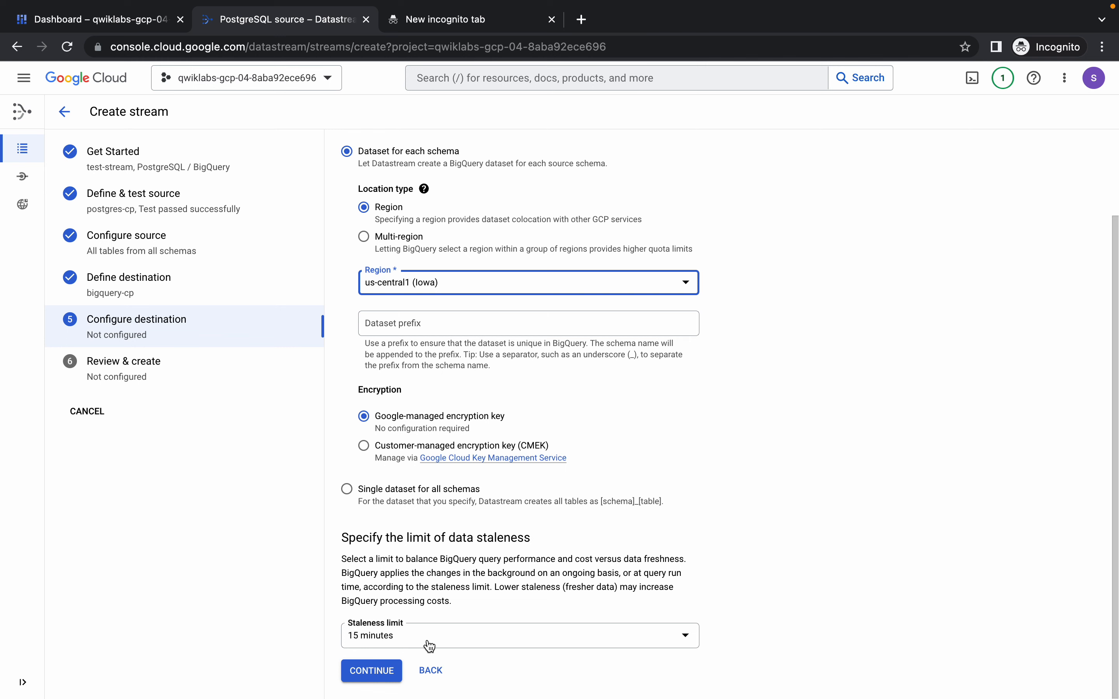
pyautogui.click(472, 638)
pyautogui.click(380, 494)
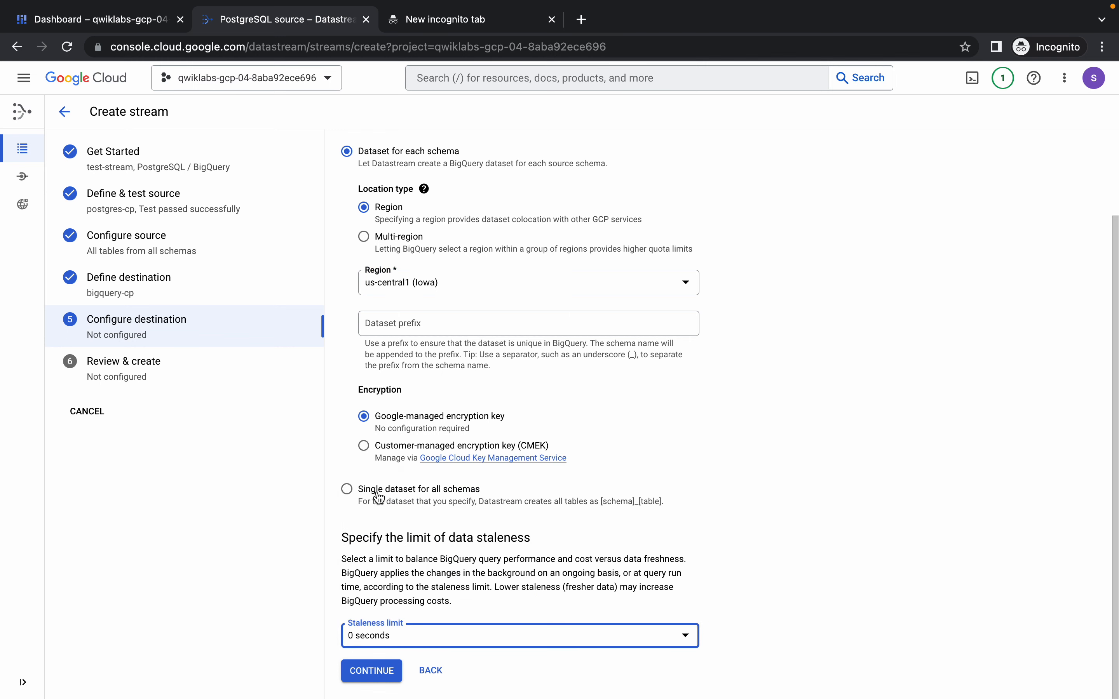
# Continue to the stream review, run the stream validation, and create and start test-stream.
pyautogui.click(386, 674)
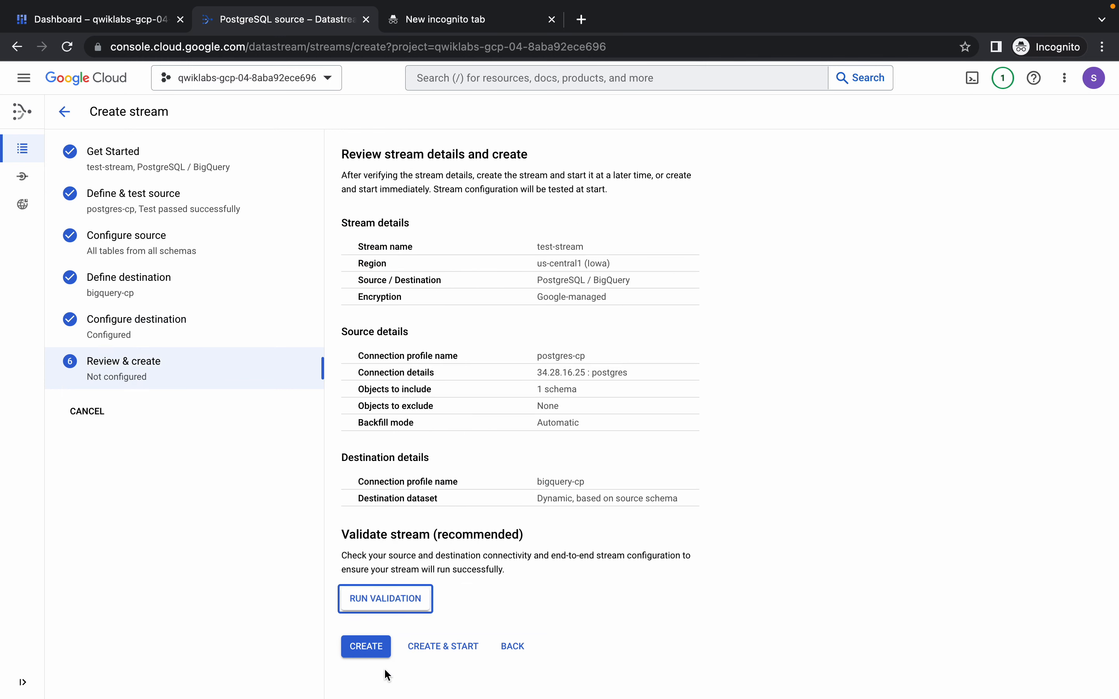
pyautogui.click(387, 588)
pyautogui.scroll(-1, 539, 479)
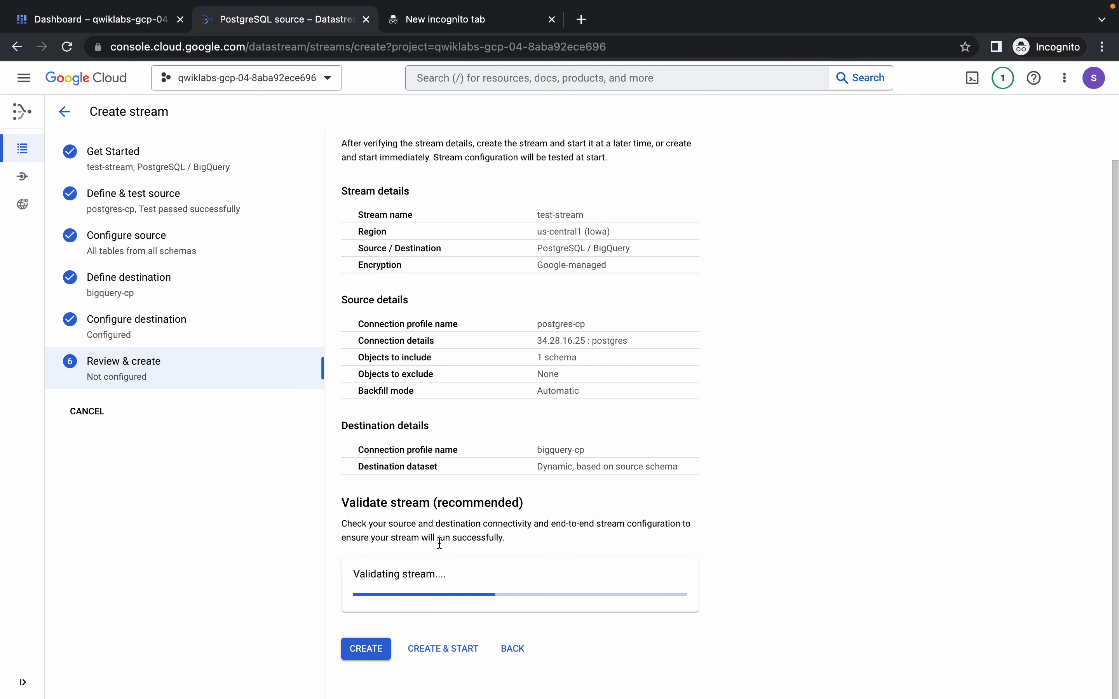
pyautogui.scroll(-5, 448, 534)
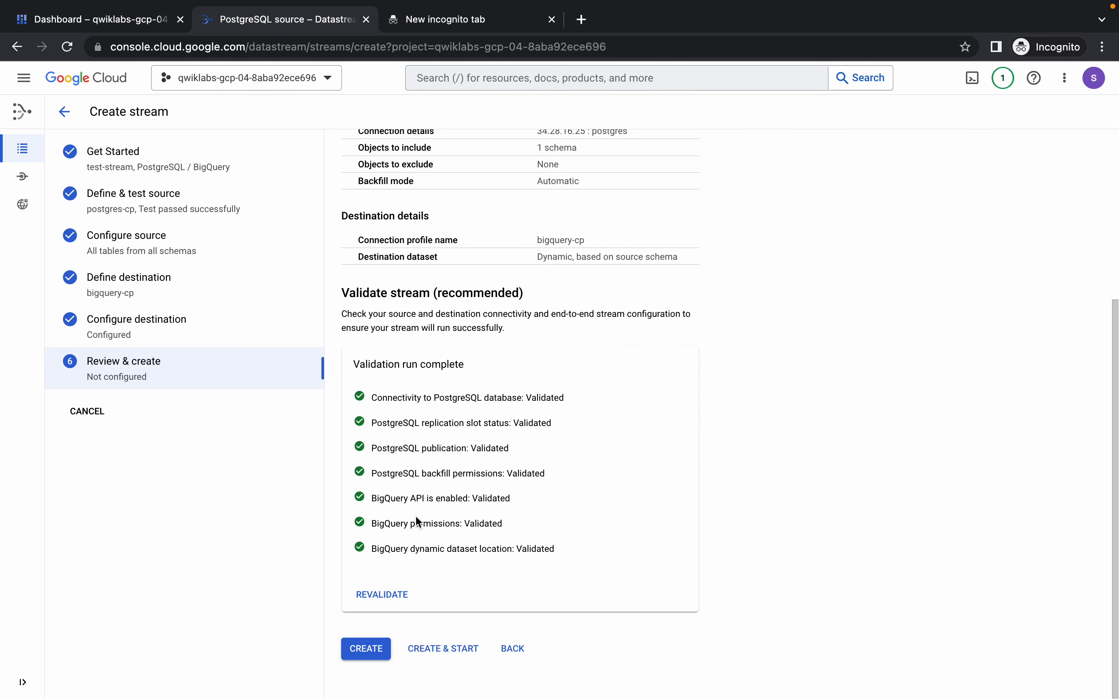
pyautogui.click(439, 650)
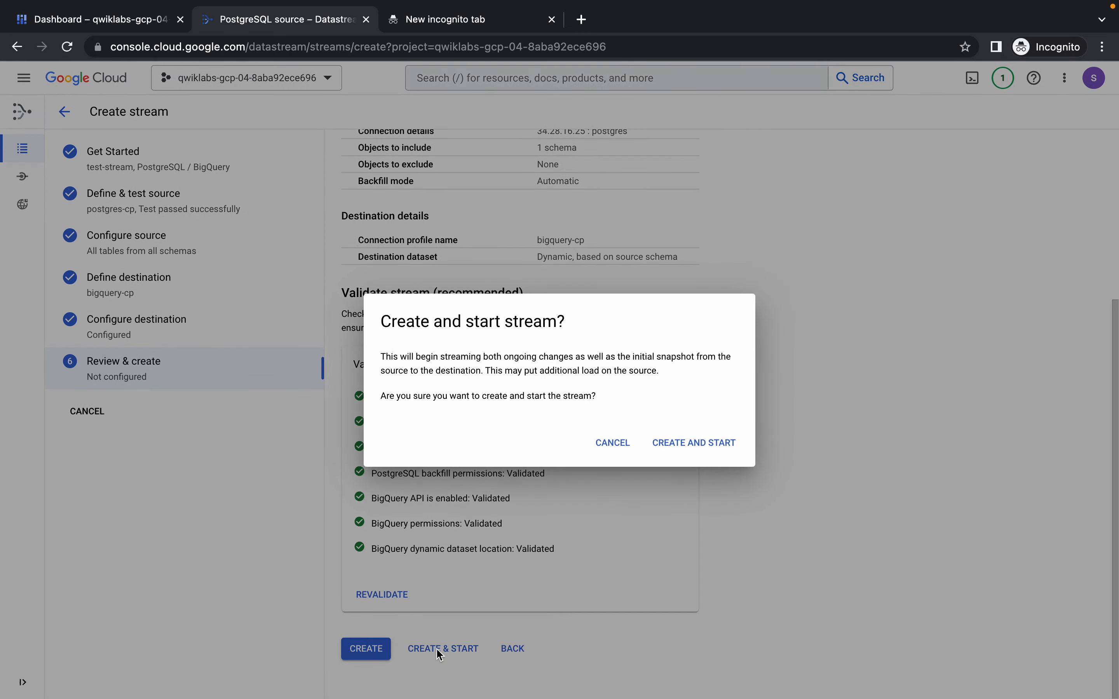
pyautogui.click(704, 442)
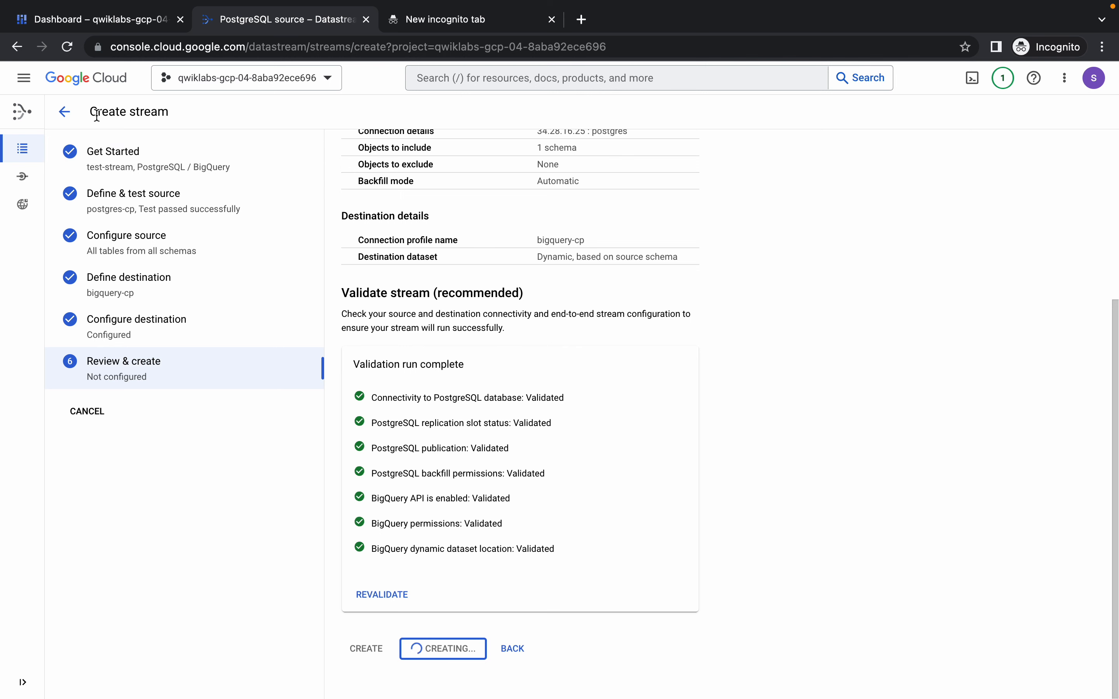
# Find and open BigQuery, dismiss its welcome message, and expand the project's node in the Explorer.
pyautogui.click(544, 75)
pyautogui.write('bigtable')
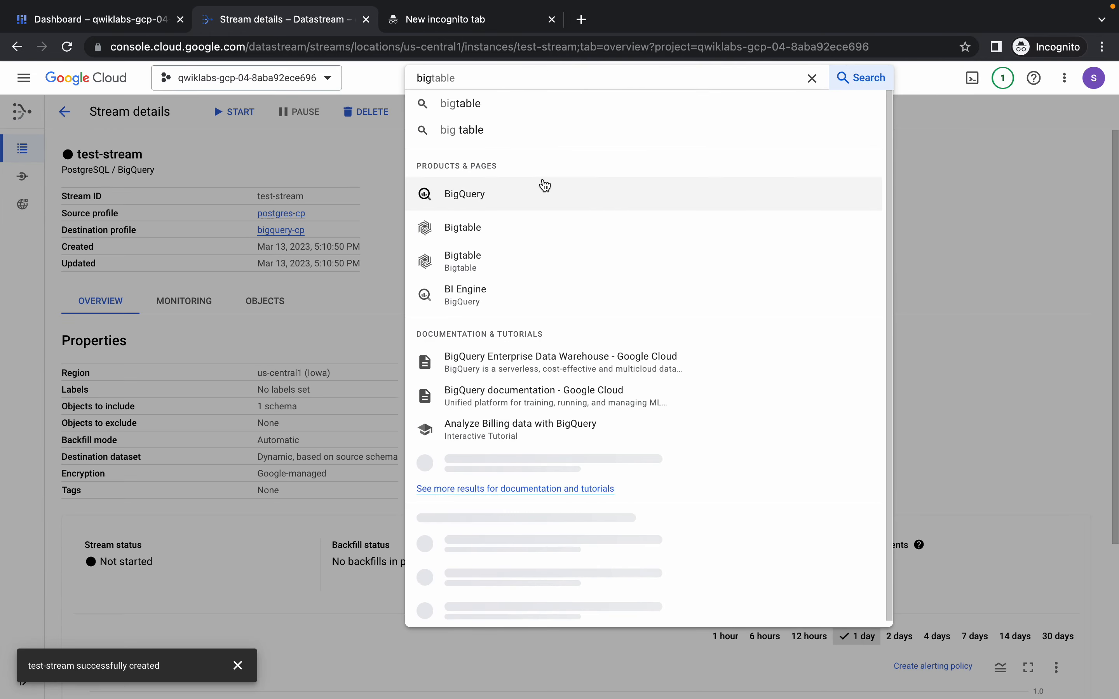
pyautogui.keyDown('super'); pyautogui.click(472, 197); pyautogui.keyUp('super')
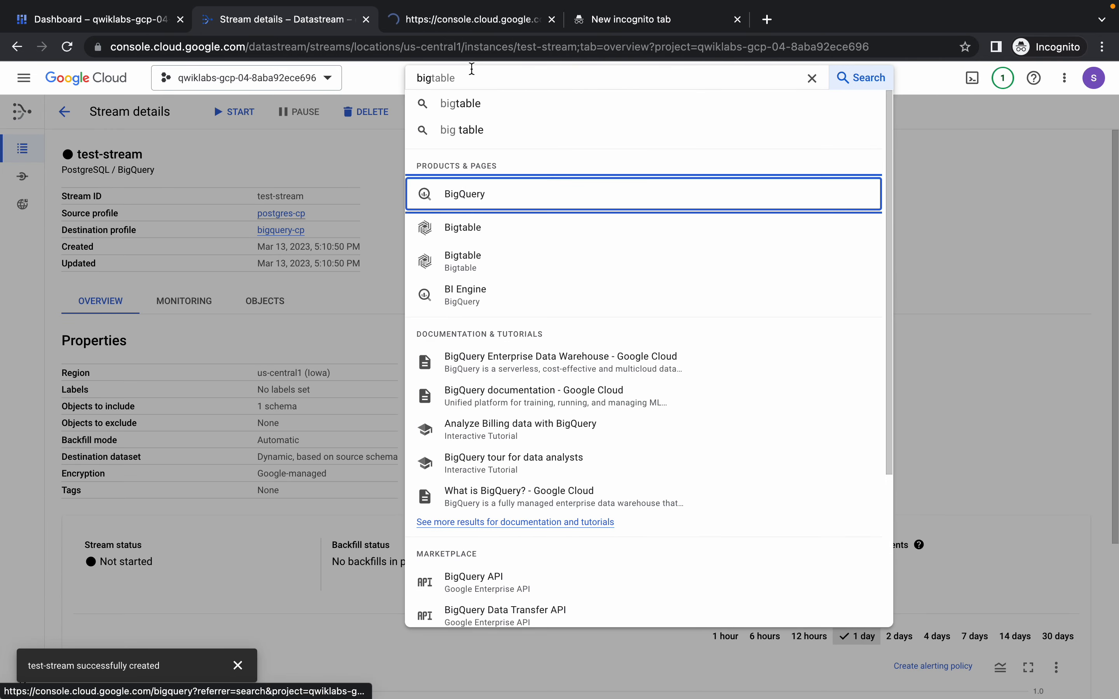
pyautogui.click(439, 24)
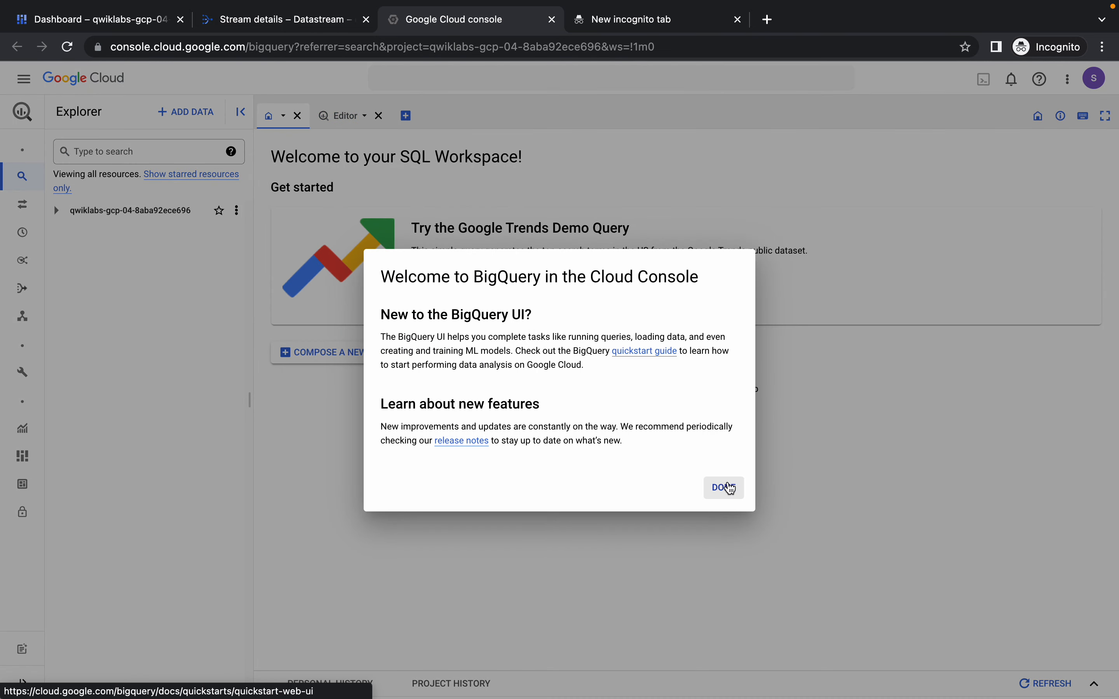
pyautogui.click(730, 489)
pyautogui.click(57, 211)
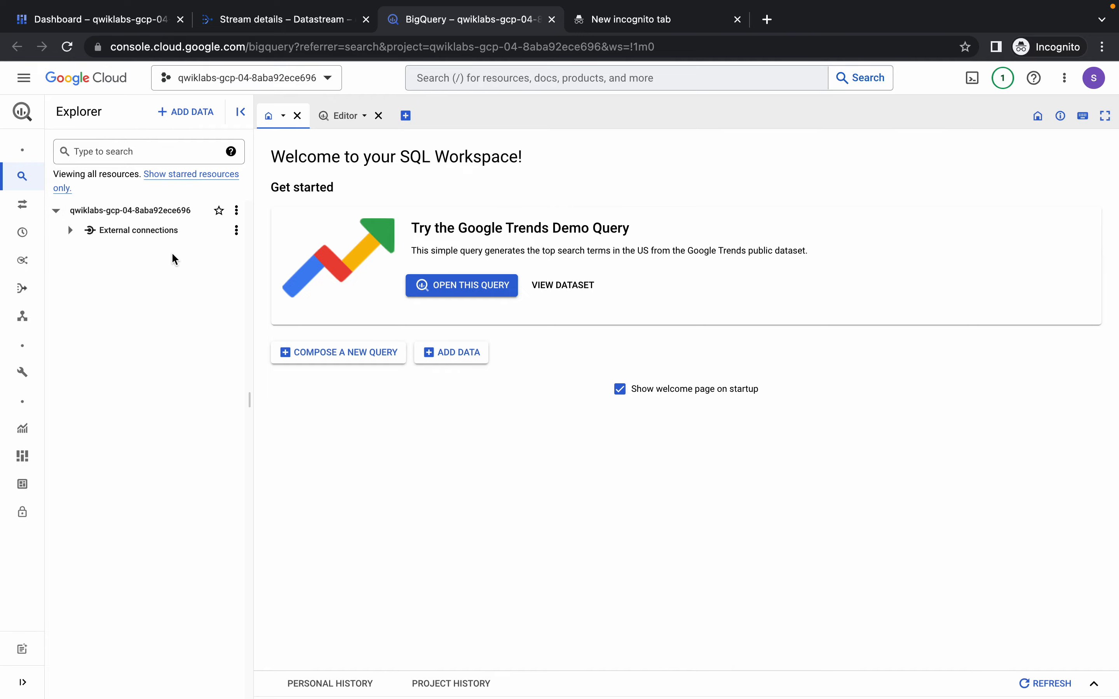
# In the lab instructions, check the progress for "Create the Datastream resources and view the data in BigQuery".
pyautogui.hotkey('ctrl', 'Left')
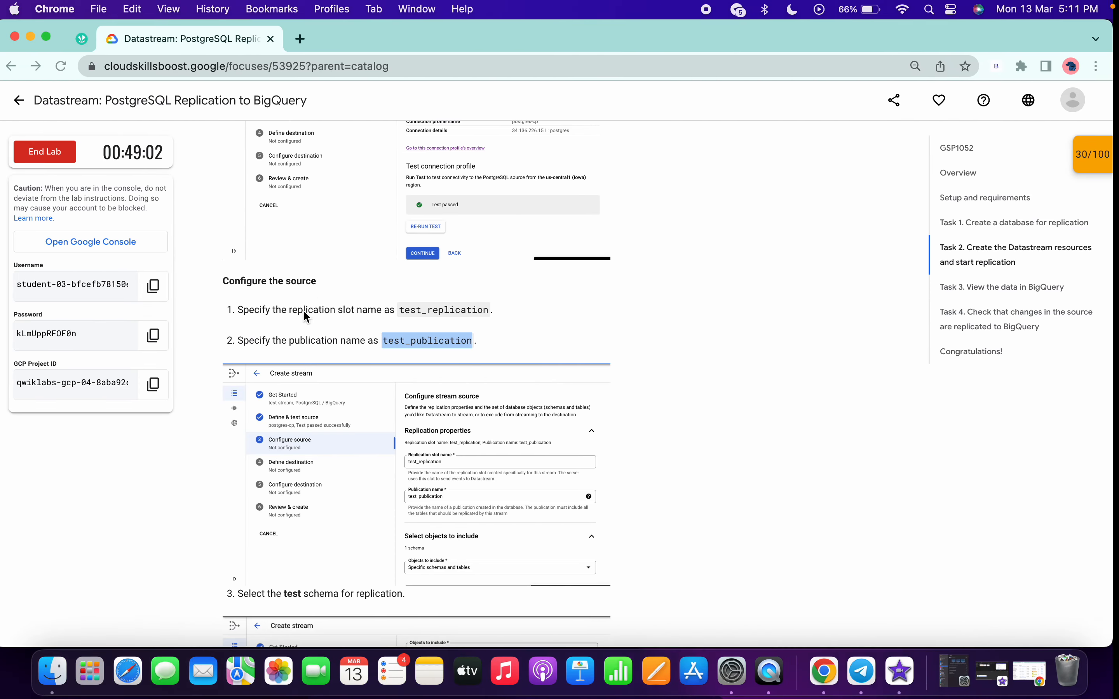
pyautogui.scroll(-8, 305, 315)
pyautogui.scroll(-15, 307, 318)
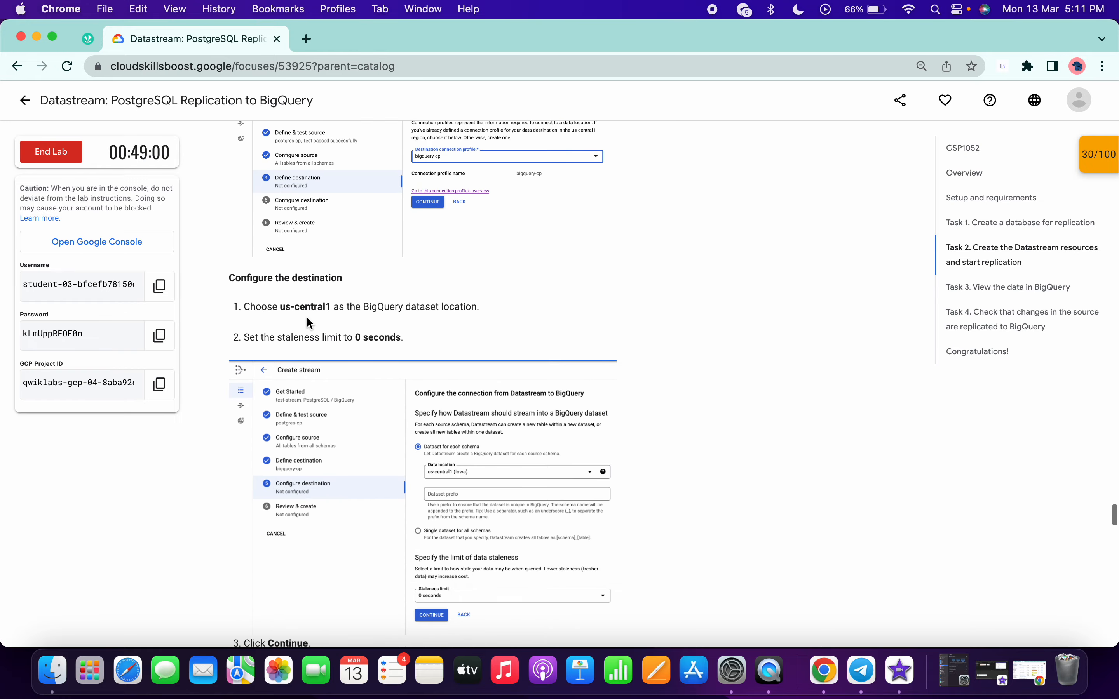
pyautogui.scroll(-15, 391, 361)
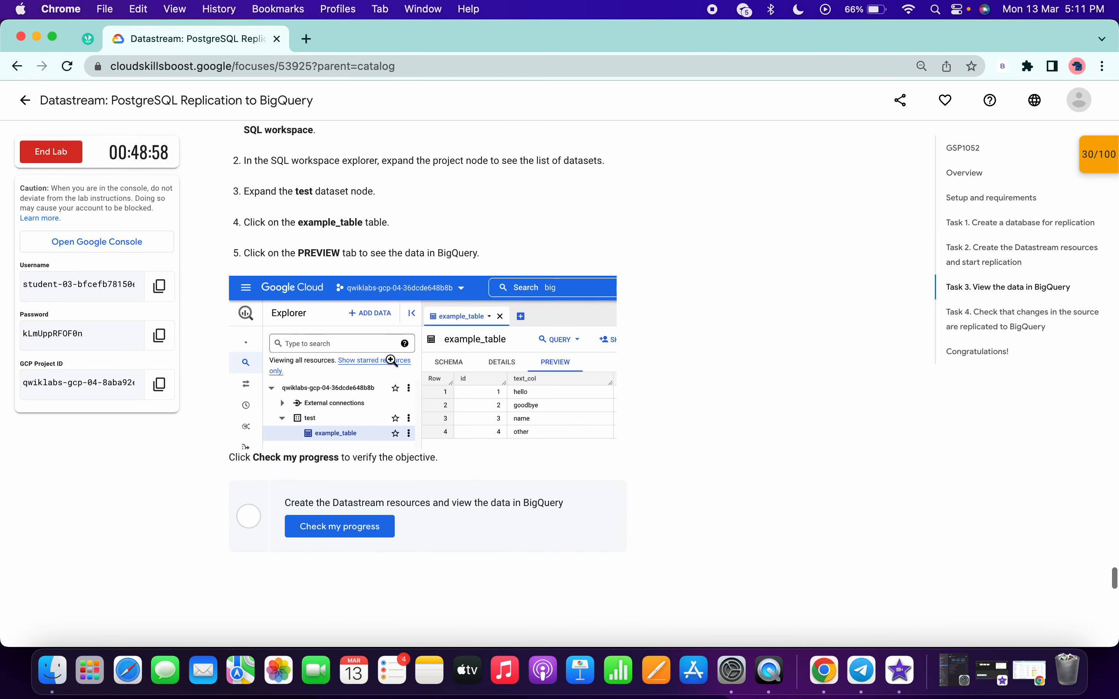
pyautogui.click(368, 358)
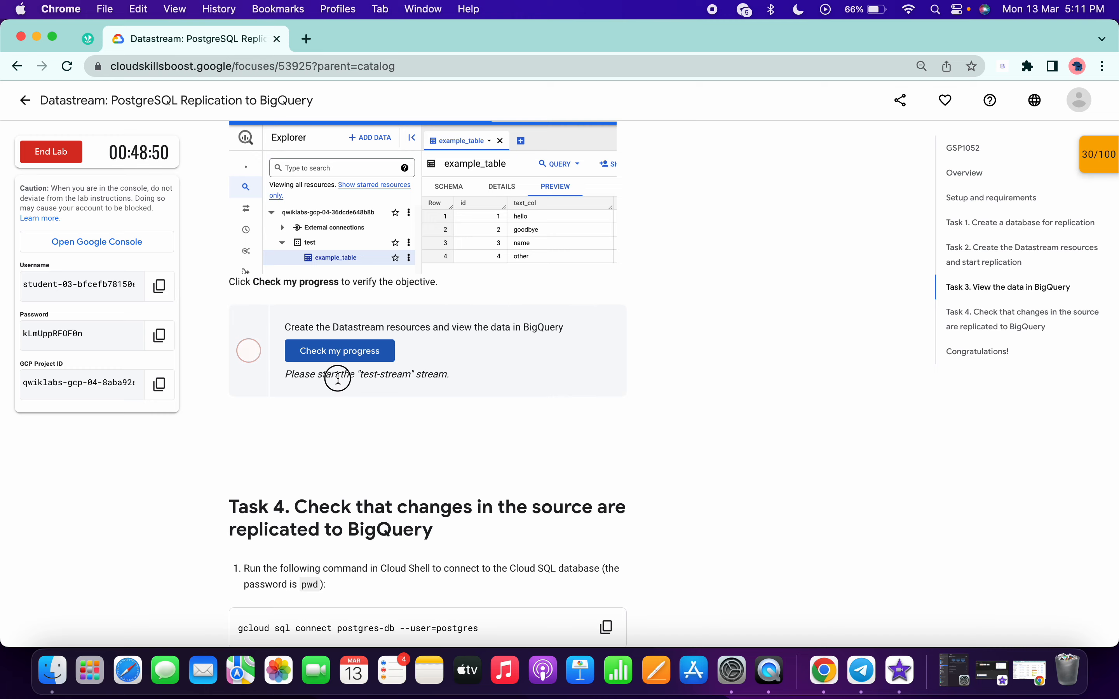
pyautogui.moveTo(338, 379); pyautogui.dragTo(428, 388)
# Check the status of test-stream on its Datastream details page.
pyautogui.hotkey('ctrl', 'Right')
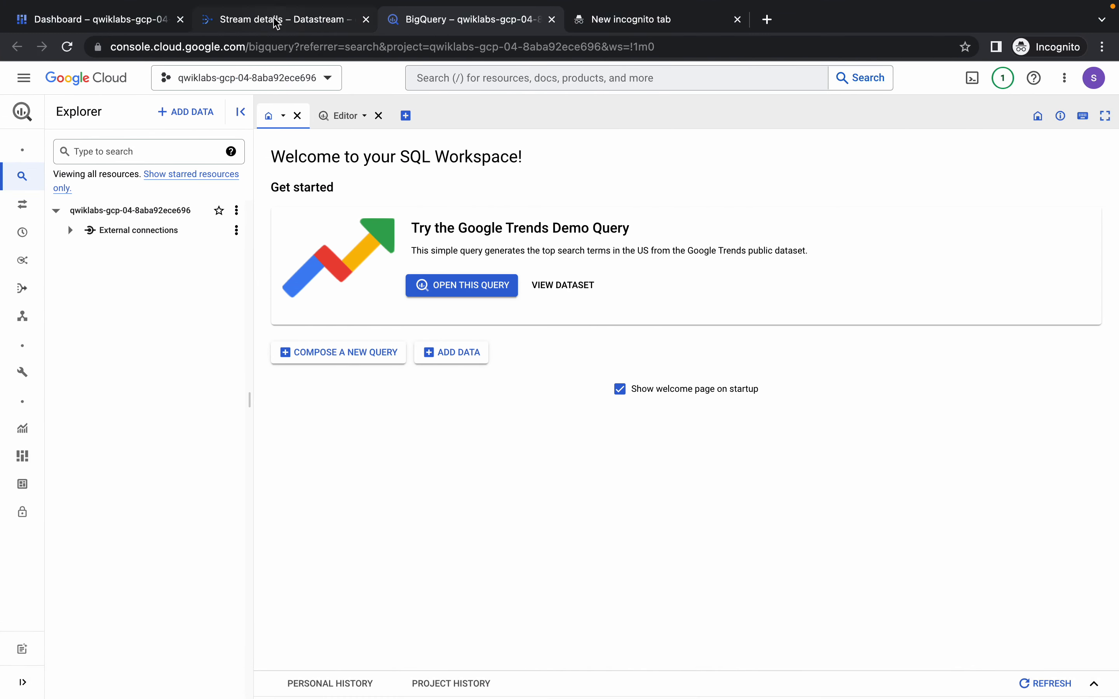
pyautogui.click(273, 20)
pyautogui.click(221, 171)
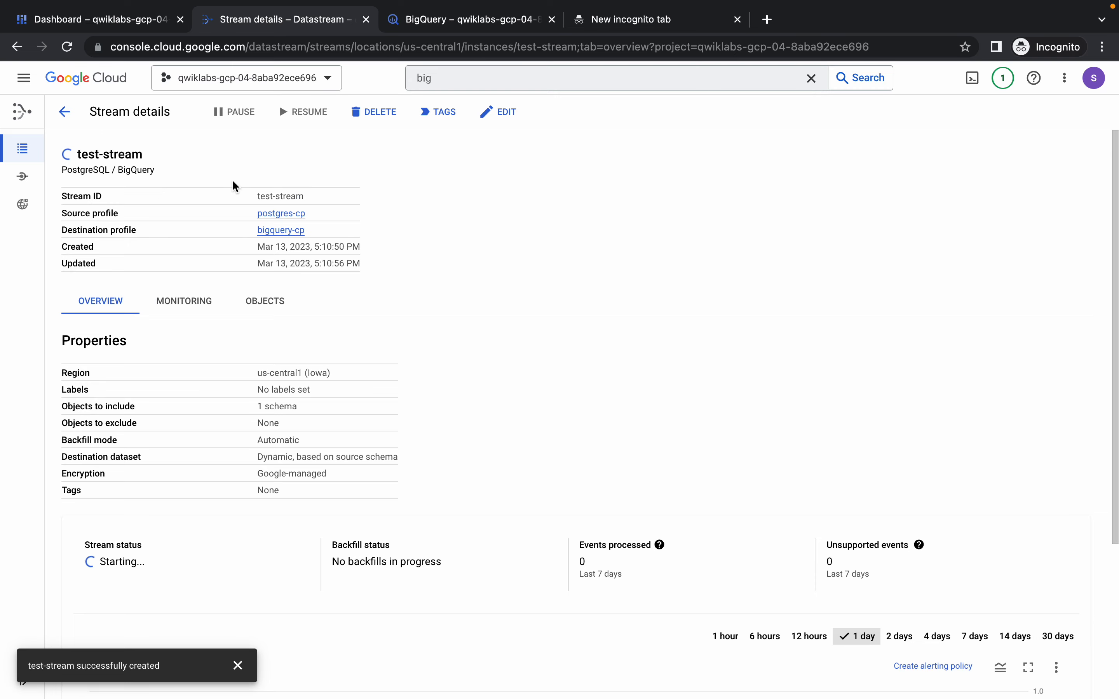
pyautogui.hotkey('ctrl', 'Left')
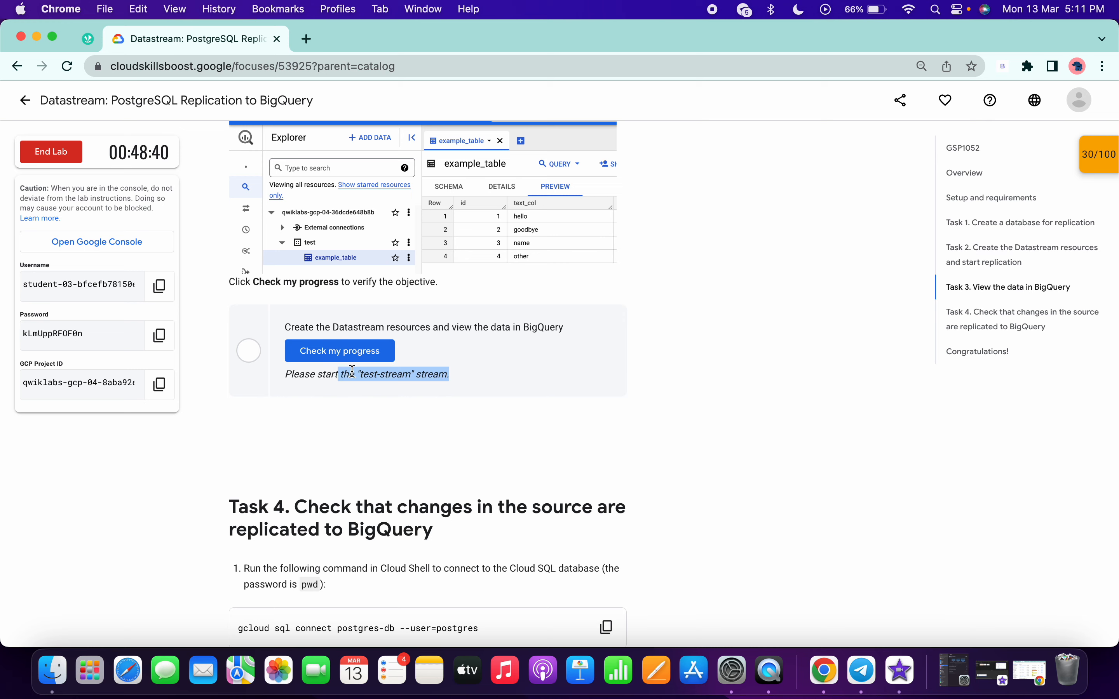
pyautogui.hotkey('ctrl', 'Right')
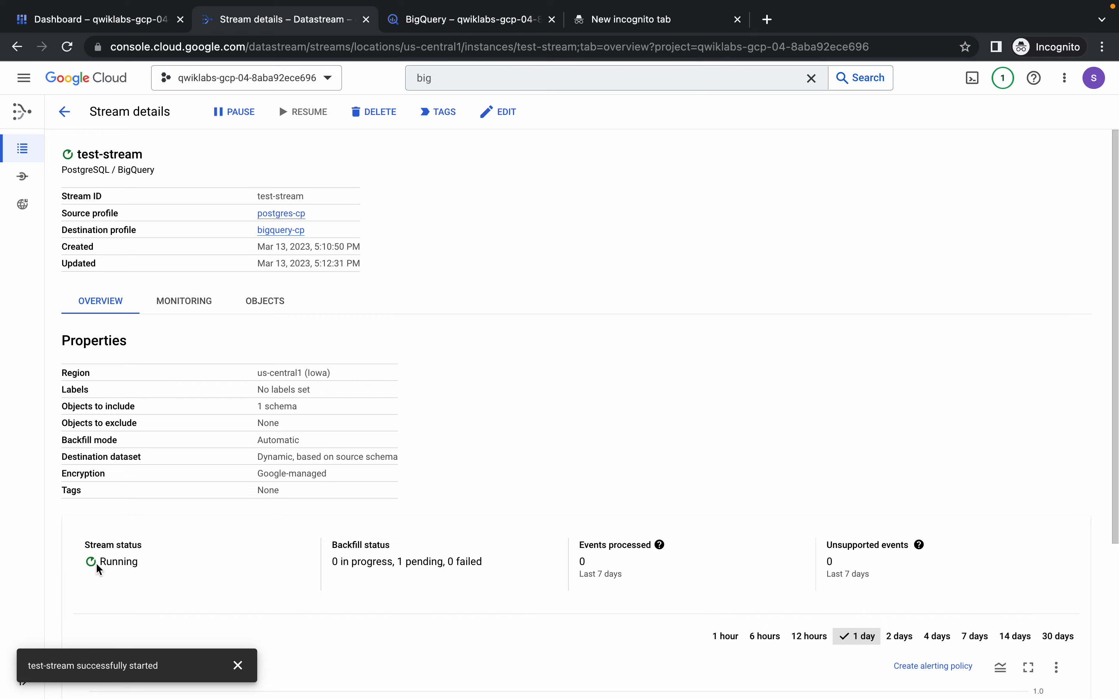
# Return to the lab instructions, recheck the Datastream resources objective and read the feedback.
pyautogui.hotkey('ctrl', 'Left')
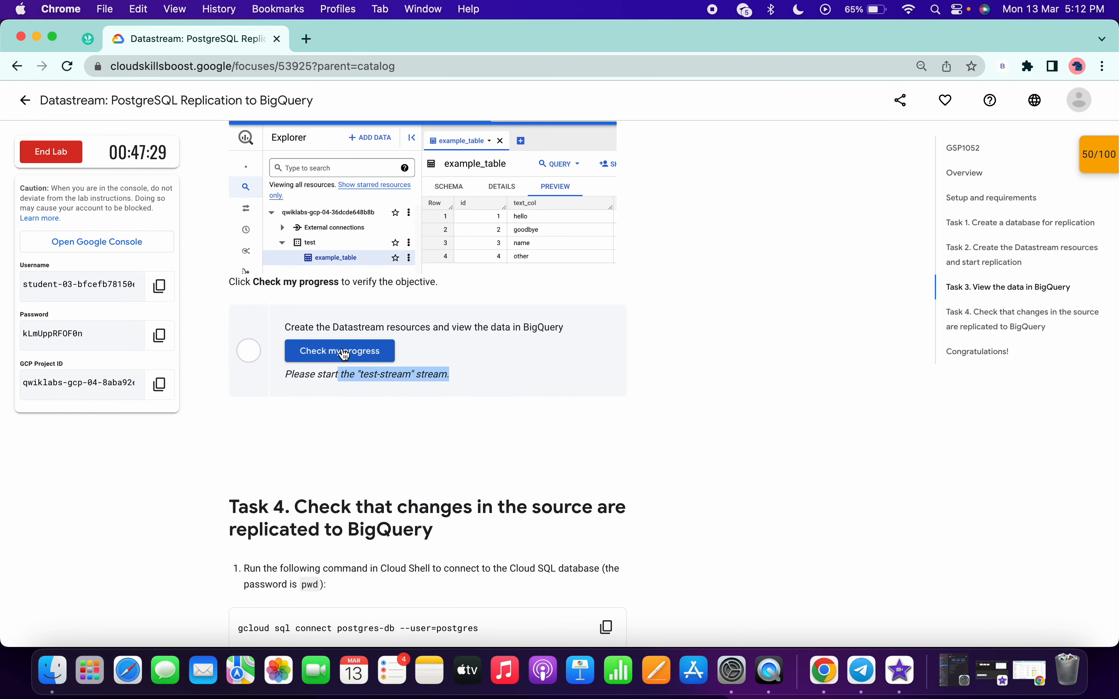
pyautogui.click(345, 354)
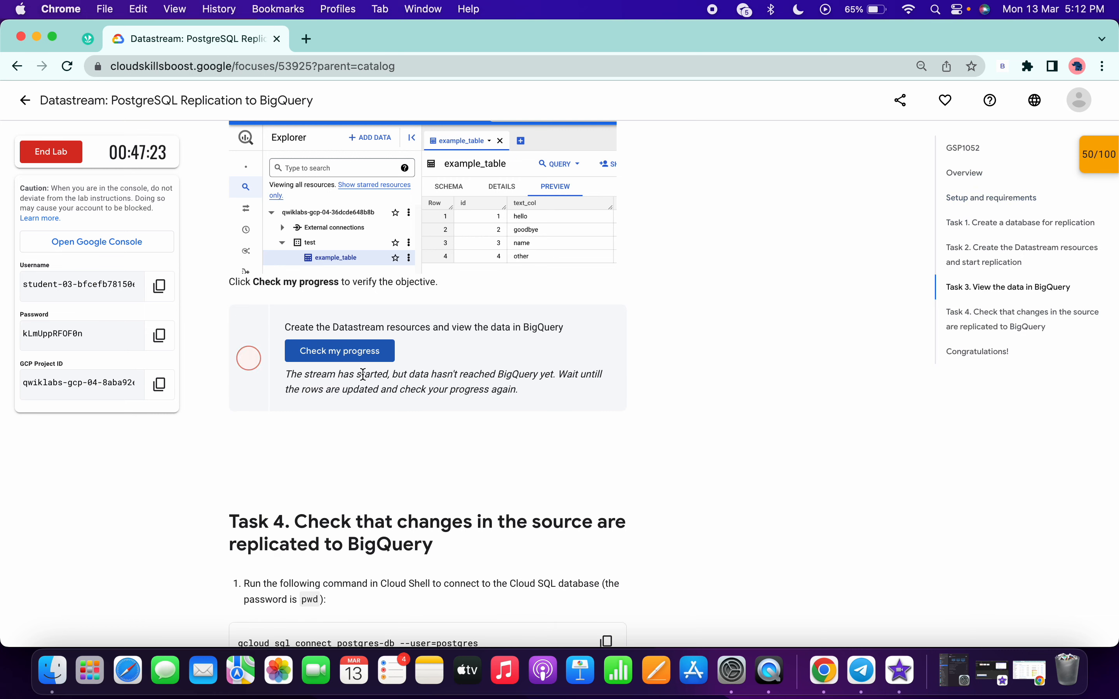
pyautogui.moveTo(350, 375); pyautogui.dragTo(586, 374)
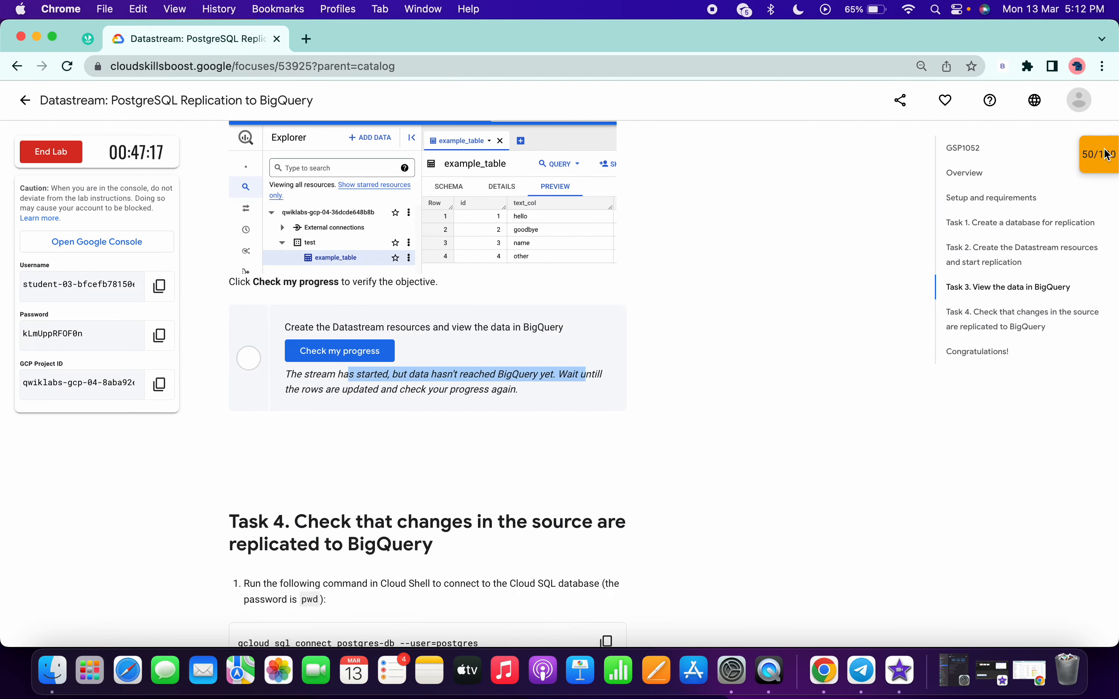
# Verify the Datastream resources checkpoint again from the lab's Checkpoints list and review its score.
pyautogui.click(1109, 155)
pyautogui.click(1046, 248)
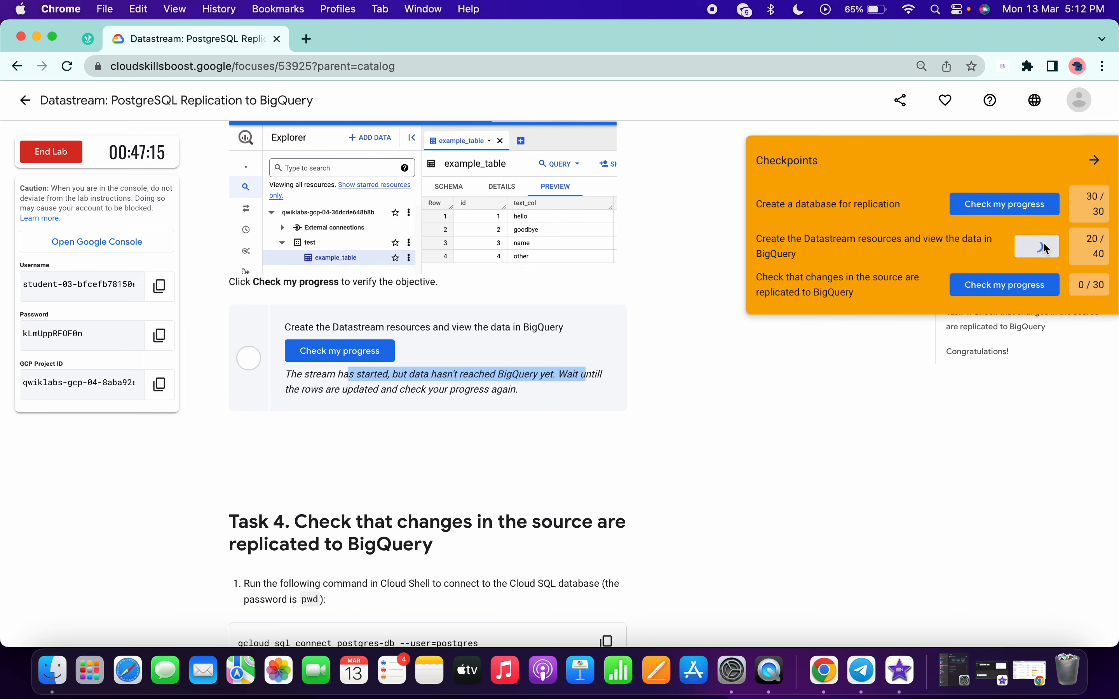
pyautogui.click(1095, 161)
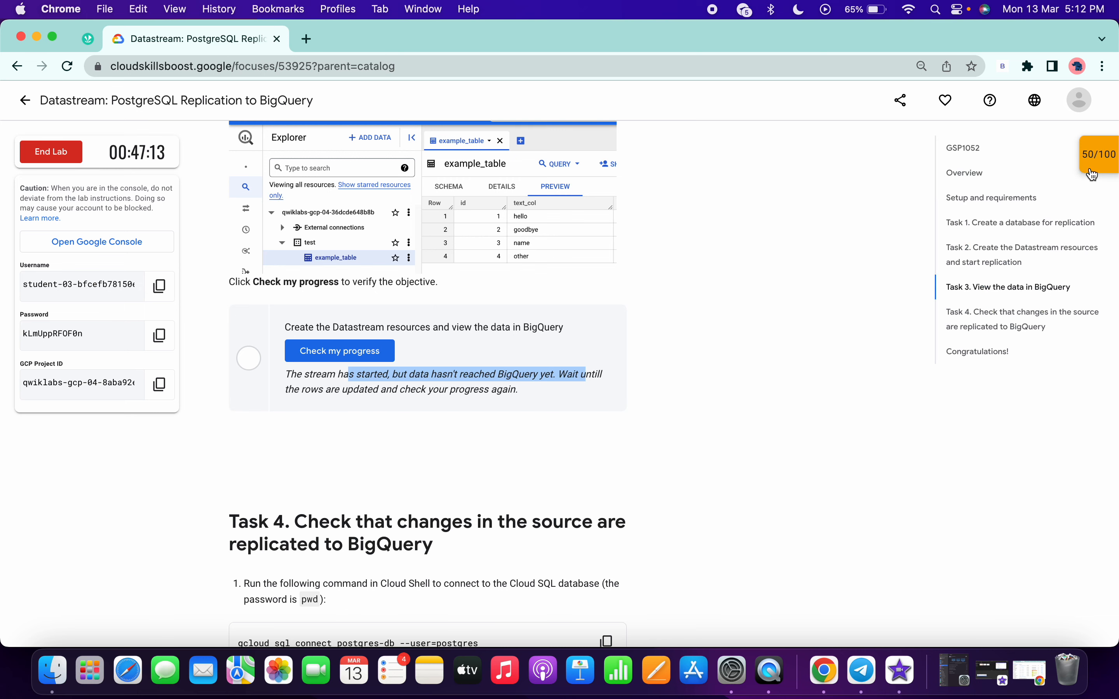
pyautogui.click(1099, 159)
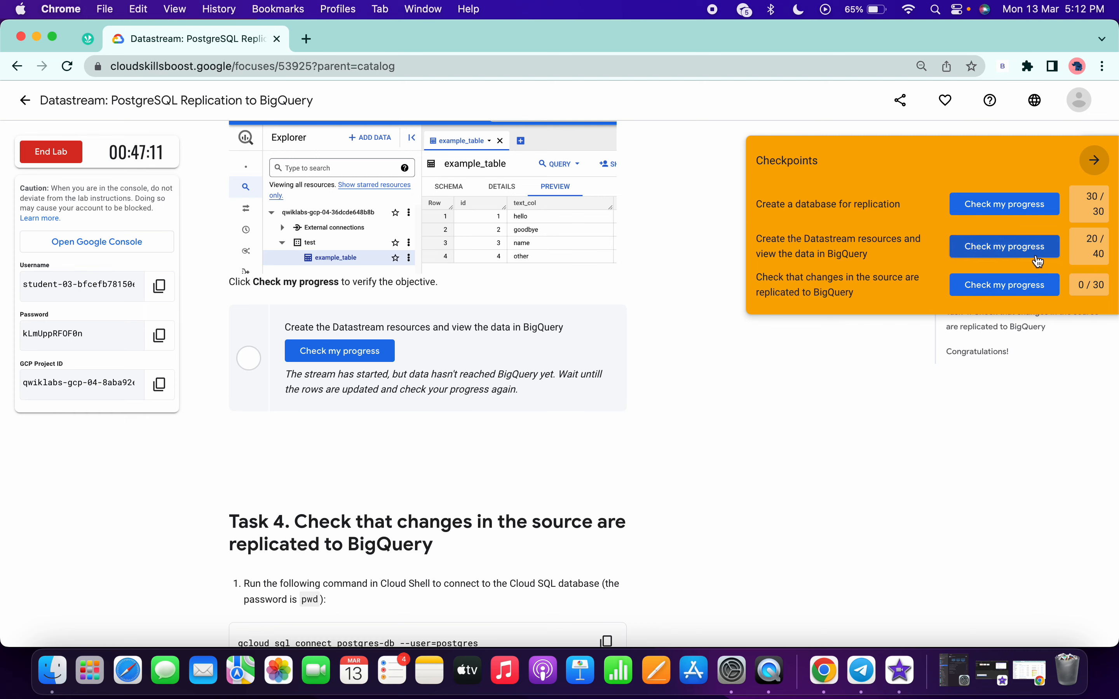
pyautogui.click(1094, 160)
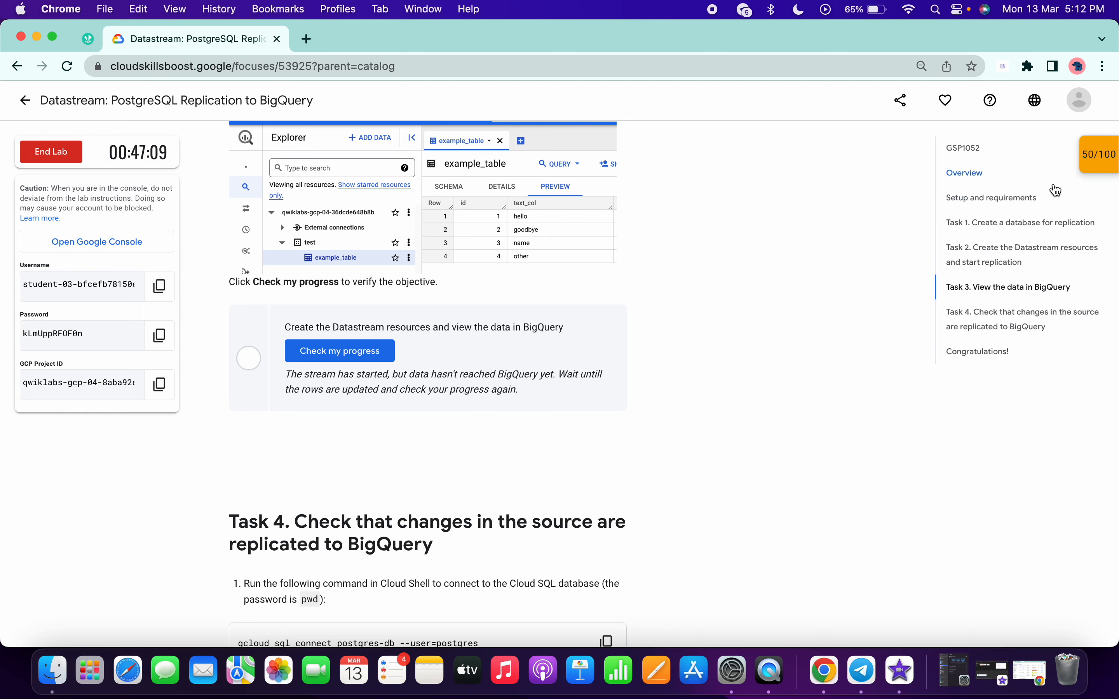
# Reload BigQuery, expand the project and its test dataset, and preview the data in example_table.
pyautogui.hotkey('ctrl', 'Right')
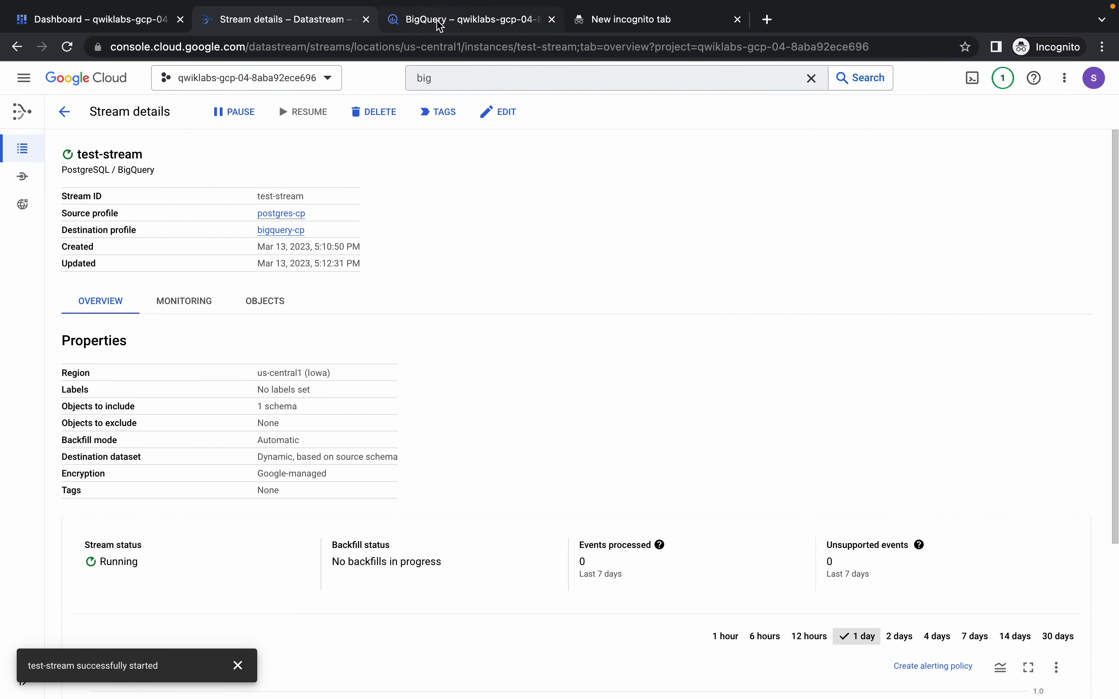
pyautogui.click(446, 21)
pyautogui.click(68, 47)
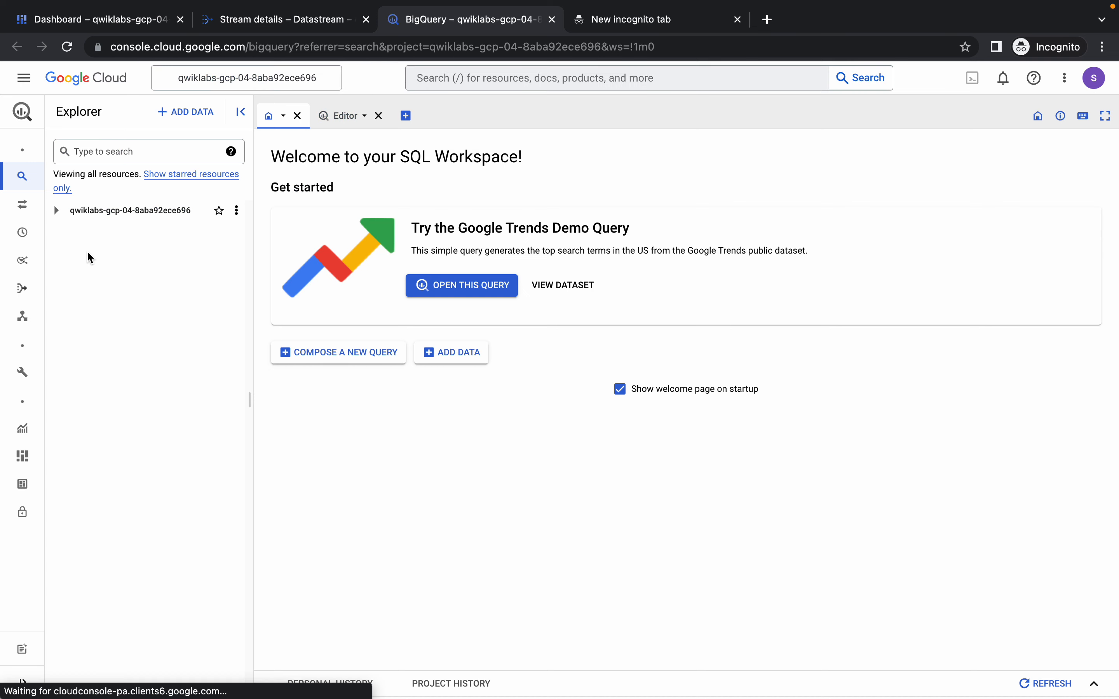
pyautogui.click(54, 212)
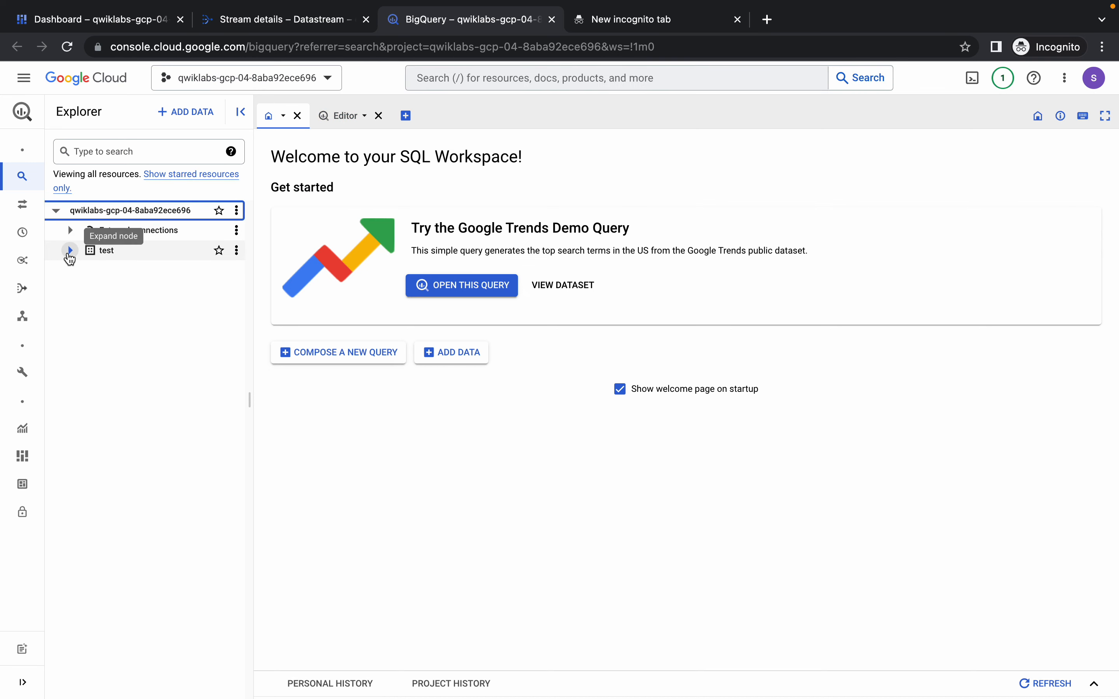
pyautogui.click(69, 250)
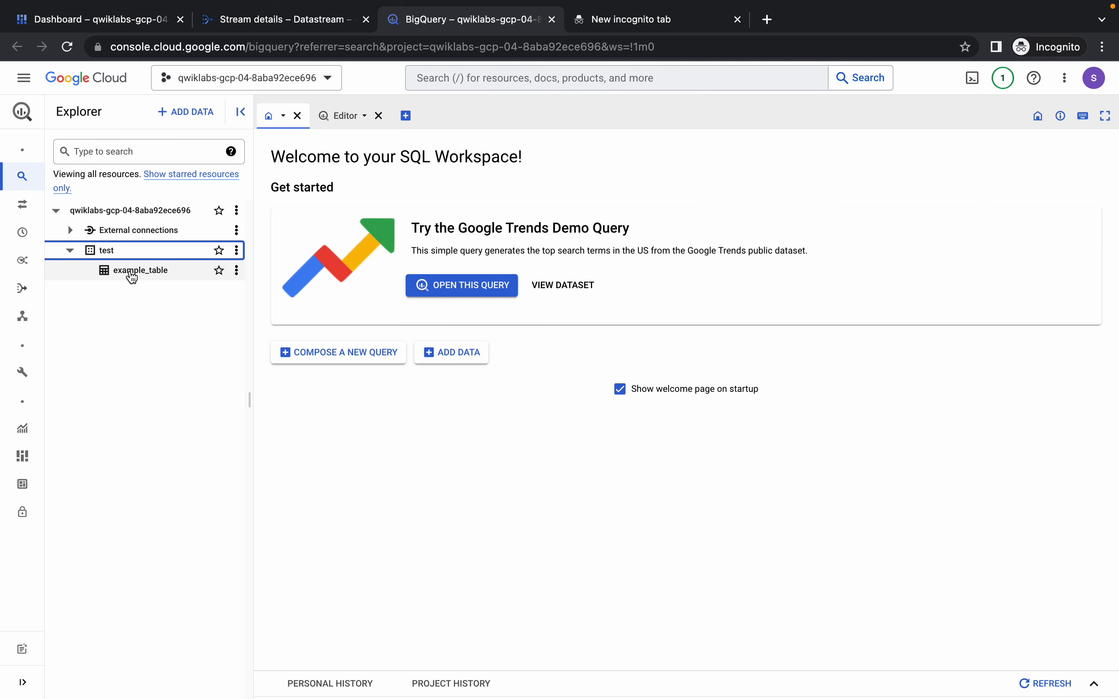
pyautogui.click(131, 272)
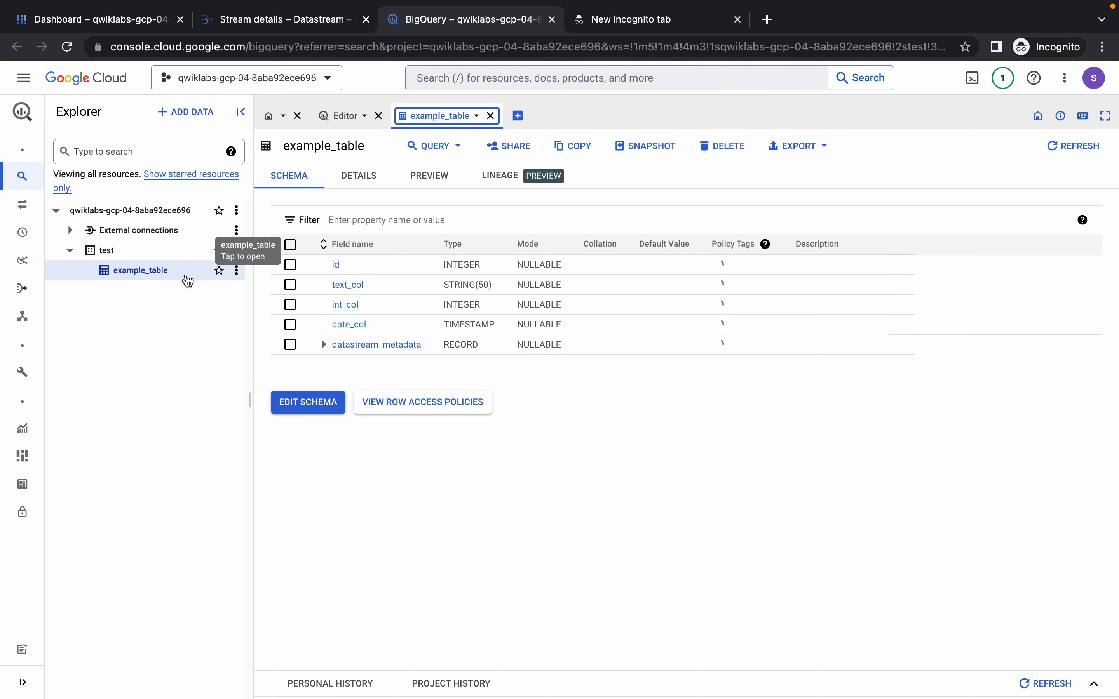
pyautogui.click(424, 177)
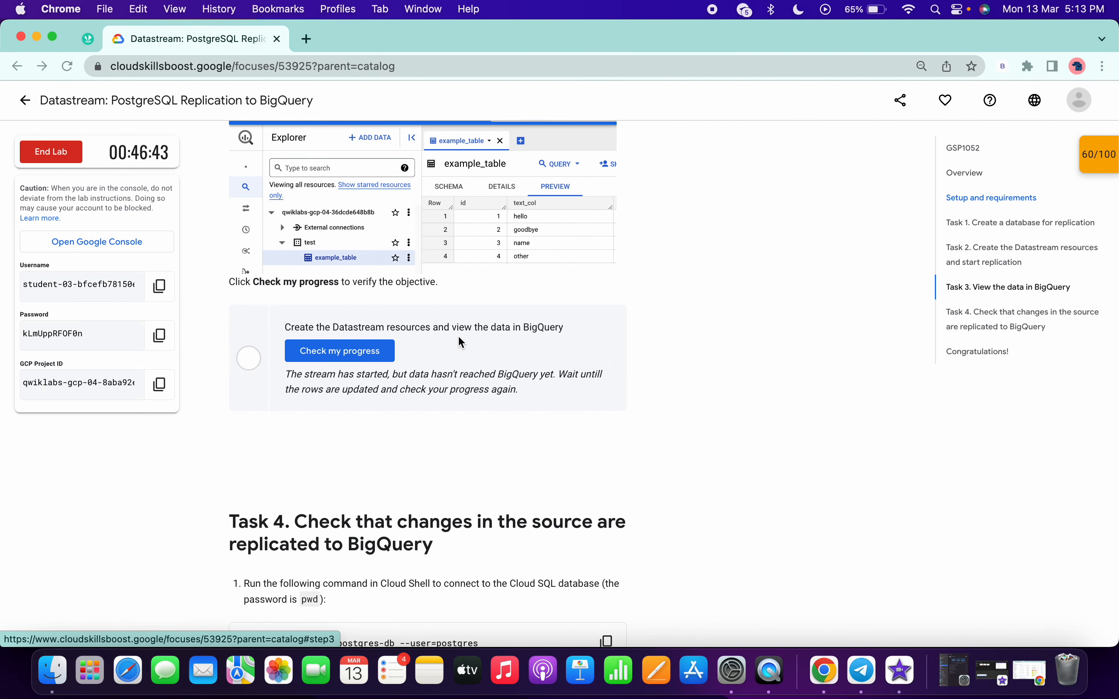
# Review the checkpoint scores in the lab instructions and read the Task 4 commands for changing the source data.
pyautogui.scroll(-5, 501, 359)
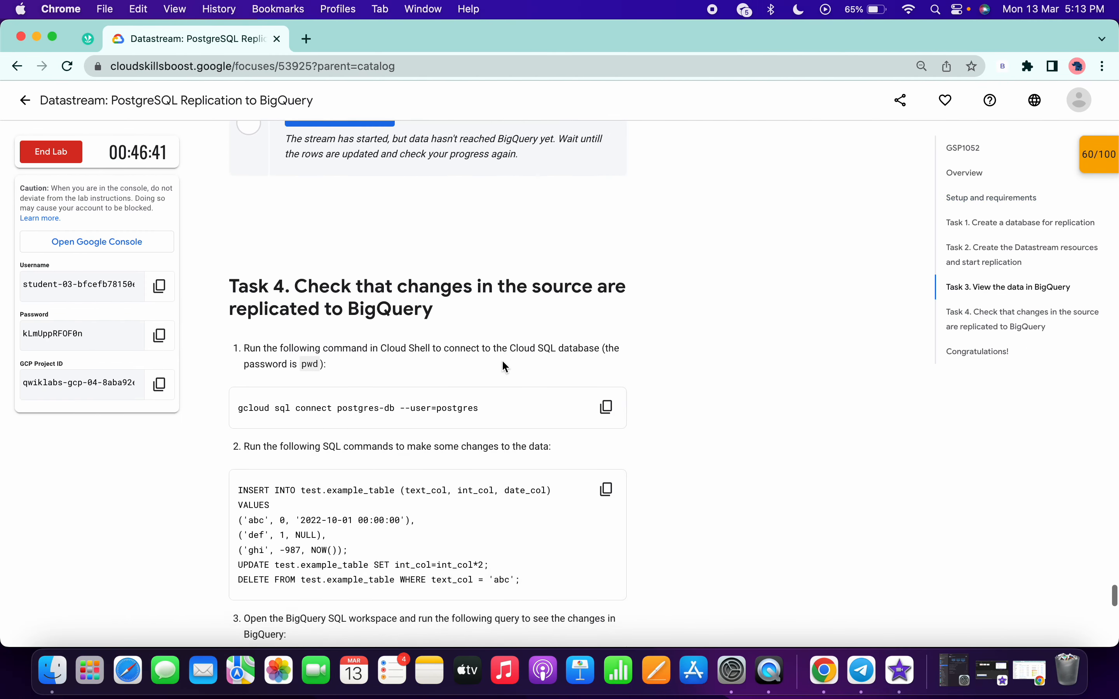
pyautogui.scroll(2, 501, 359)
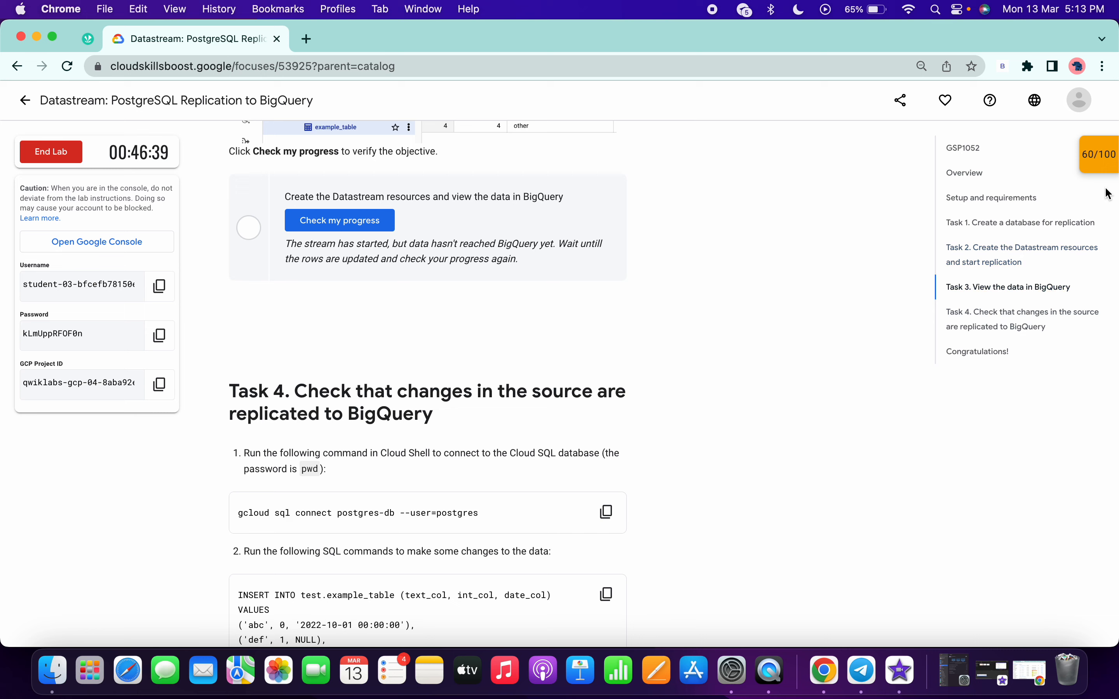
pyautogui.click(1102, 166)
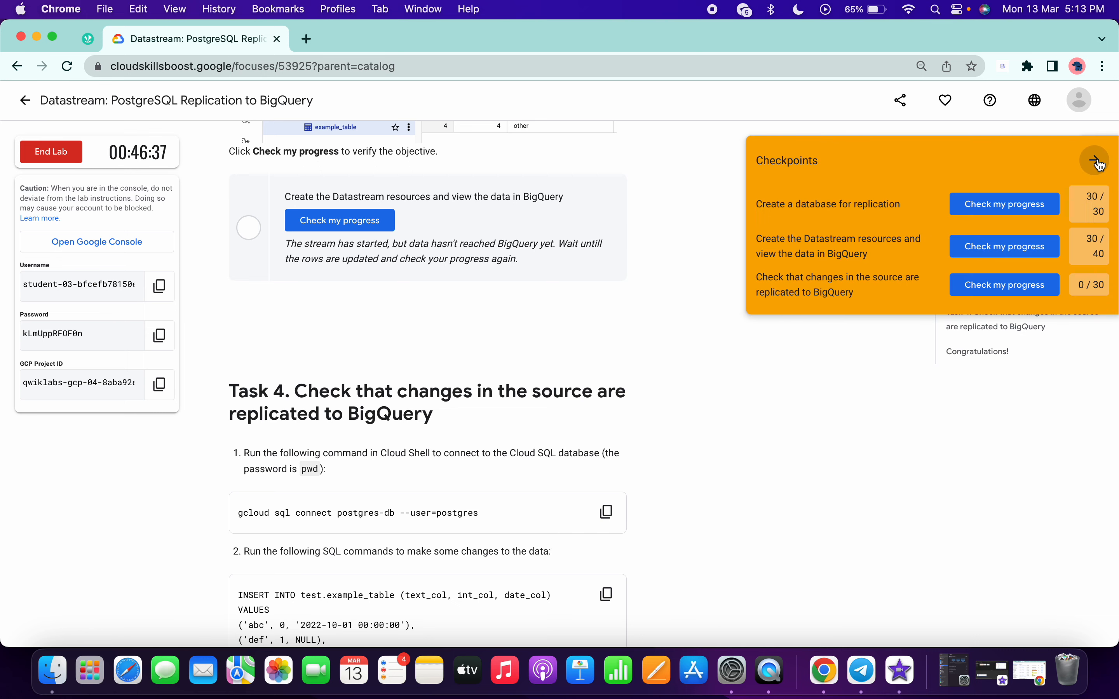
pyautogui.click(1102, 165)
pyautogui.scroll(-3, 686, 536)
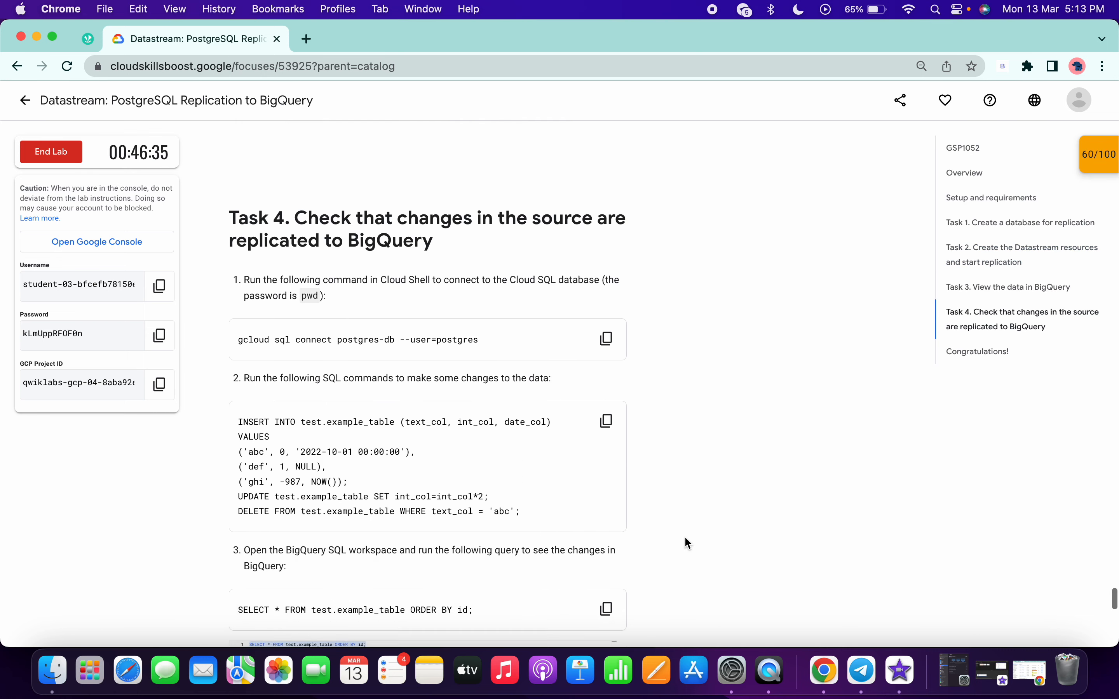
pyautogui.scroll(2, 684, 536)
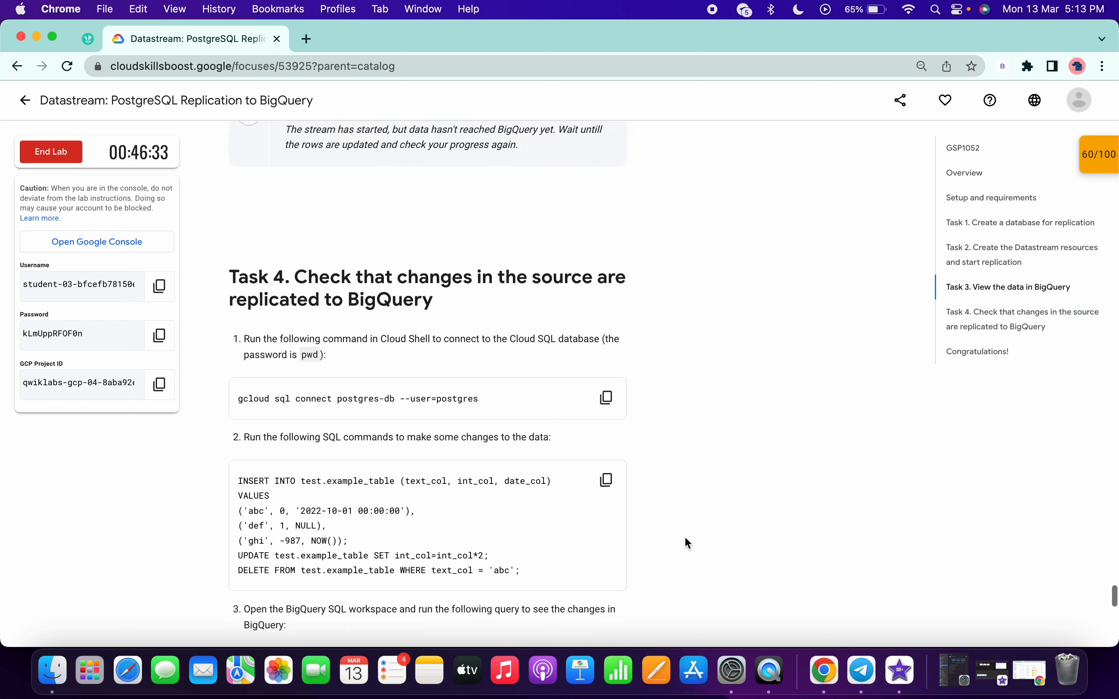
# Copy the Task 4 INSERT, UPDATE and DELETE commands for test.example_table from the lab and run them in the Cloud Shell postgres session.
pyautogui.hotkey('ctrl', 'Right')
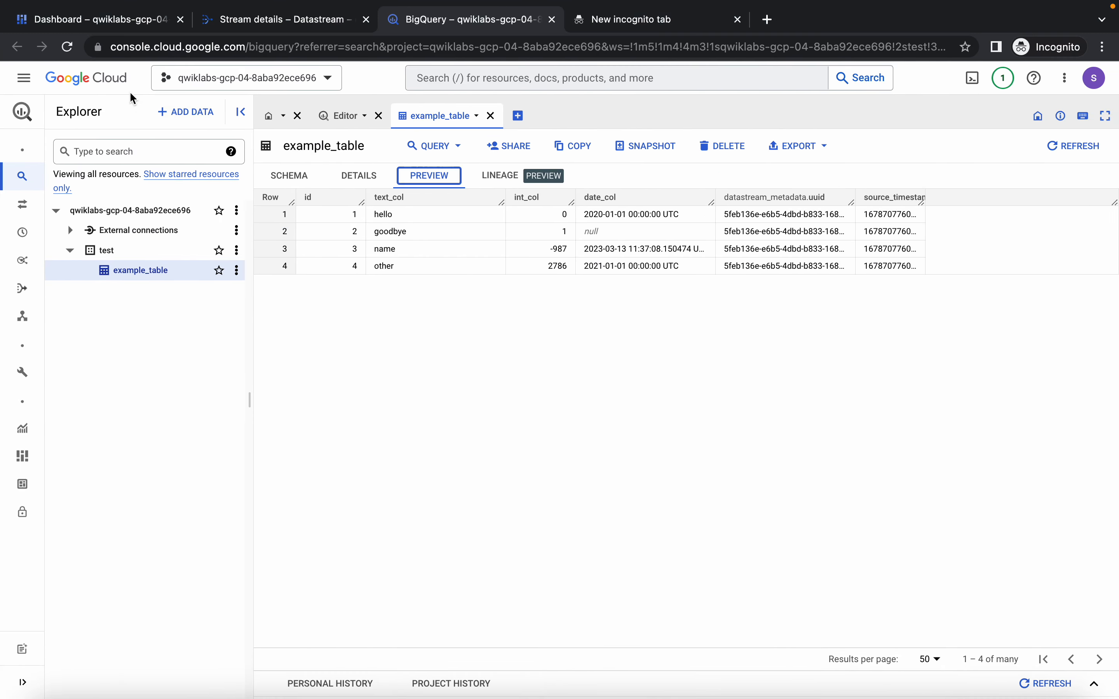
pyautogui.click(75, 19)
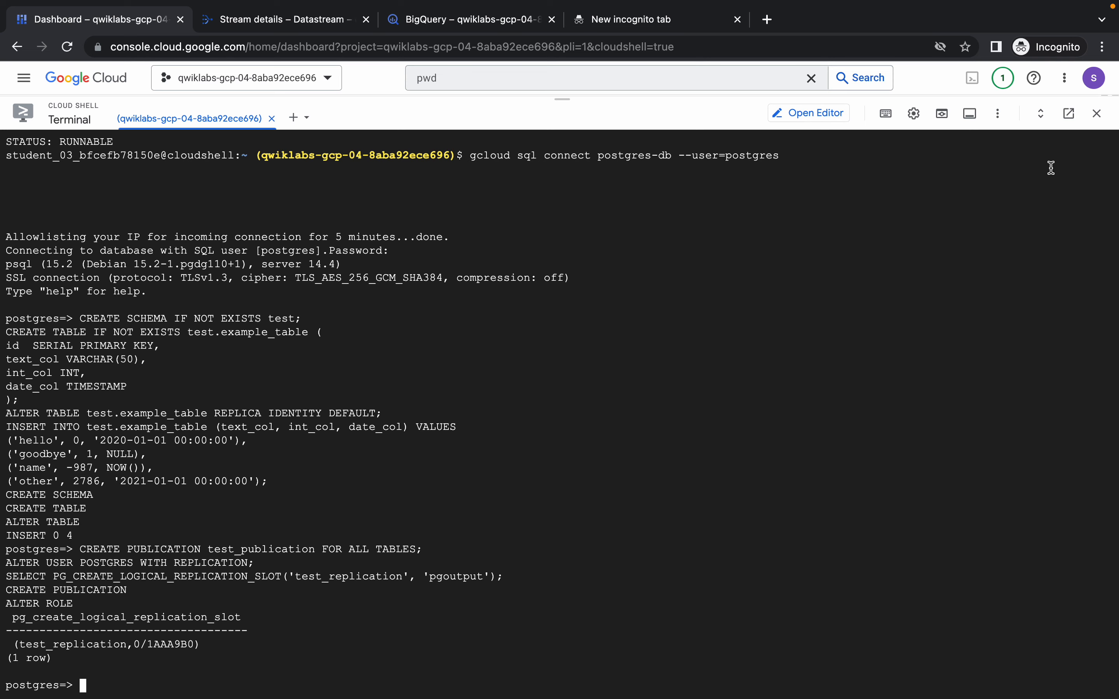
pyautogui.hotkey('ctrl', 'Left')
pyautogui.scroll(-2, 634, 331)
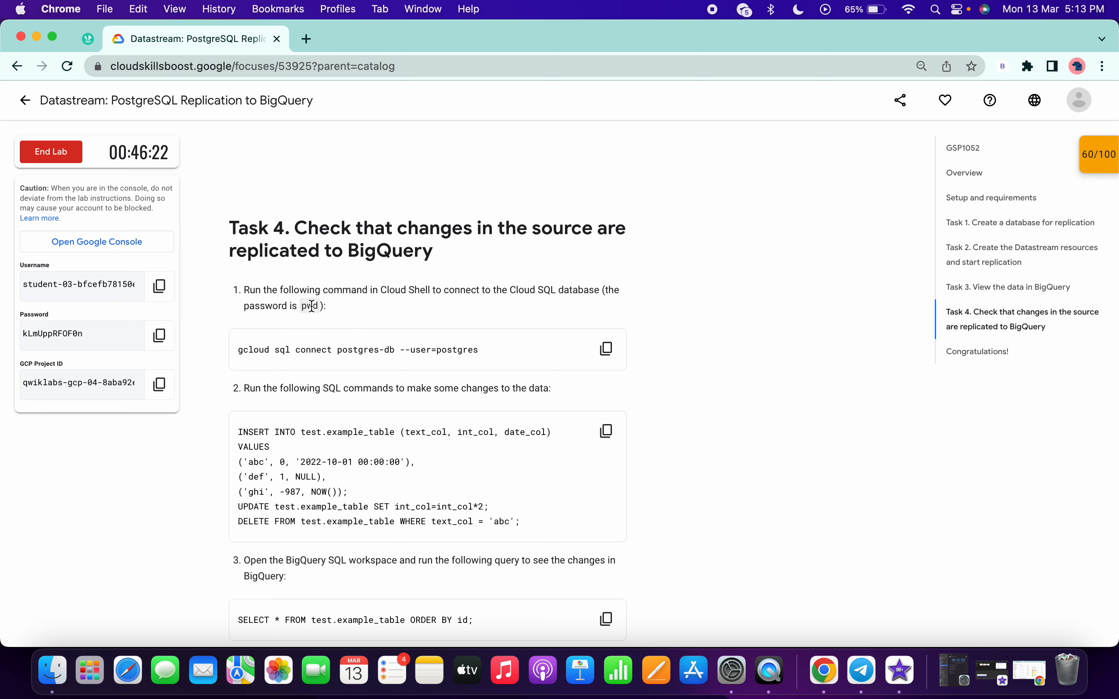
pyautogui.hotkey('ctrl', 'Right')
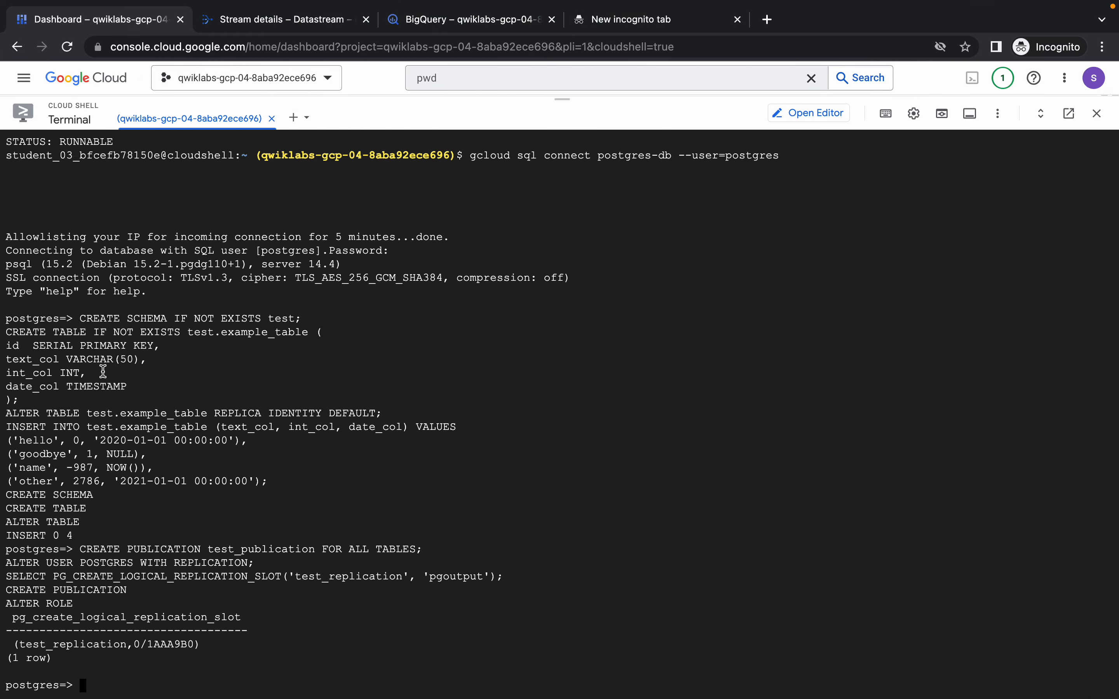
pyautogui.hotkey('ctrl', 'Left')
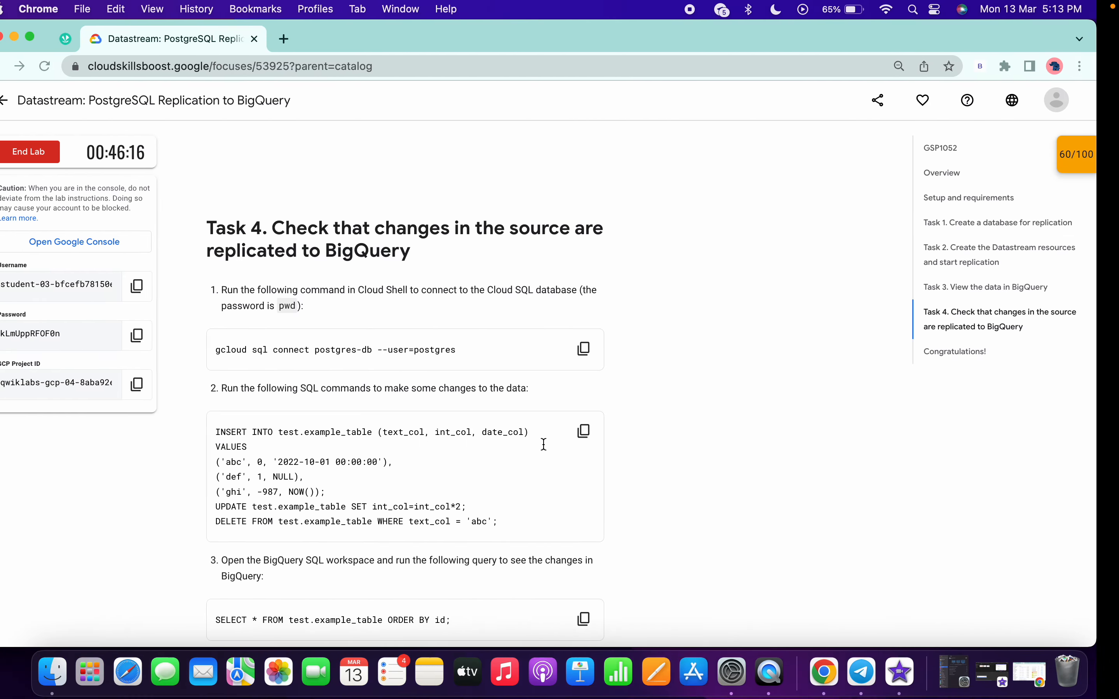
pyautogui.click(618, 364)
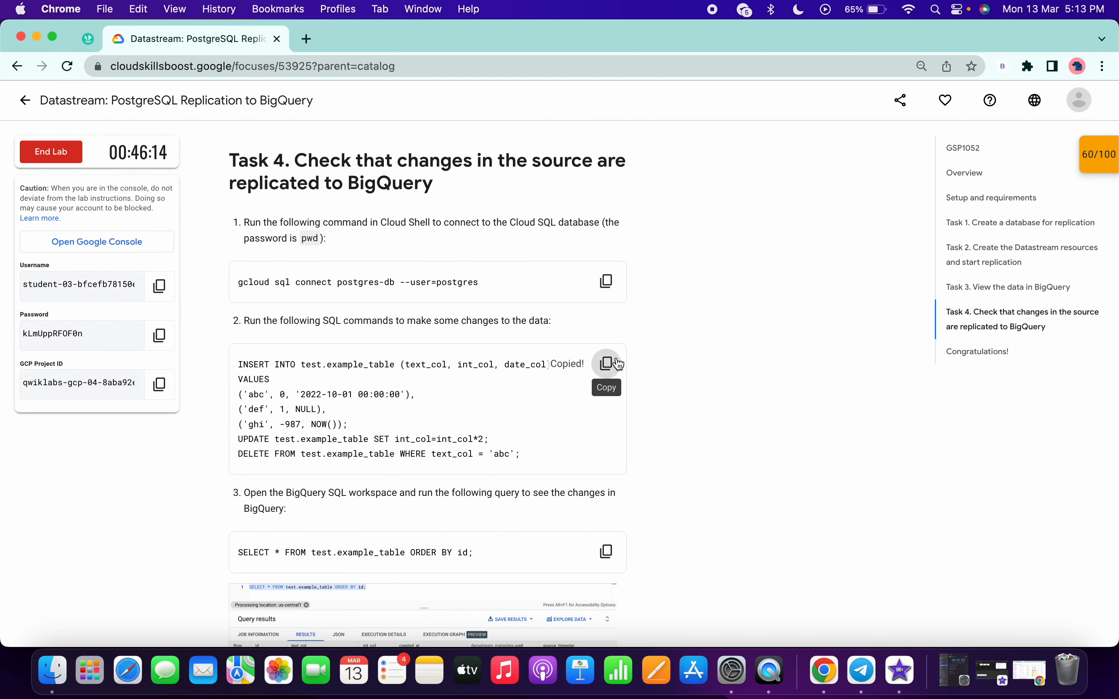
pyautogui.hotkey('ctrl', 'Right')
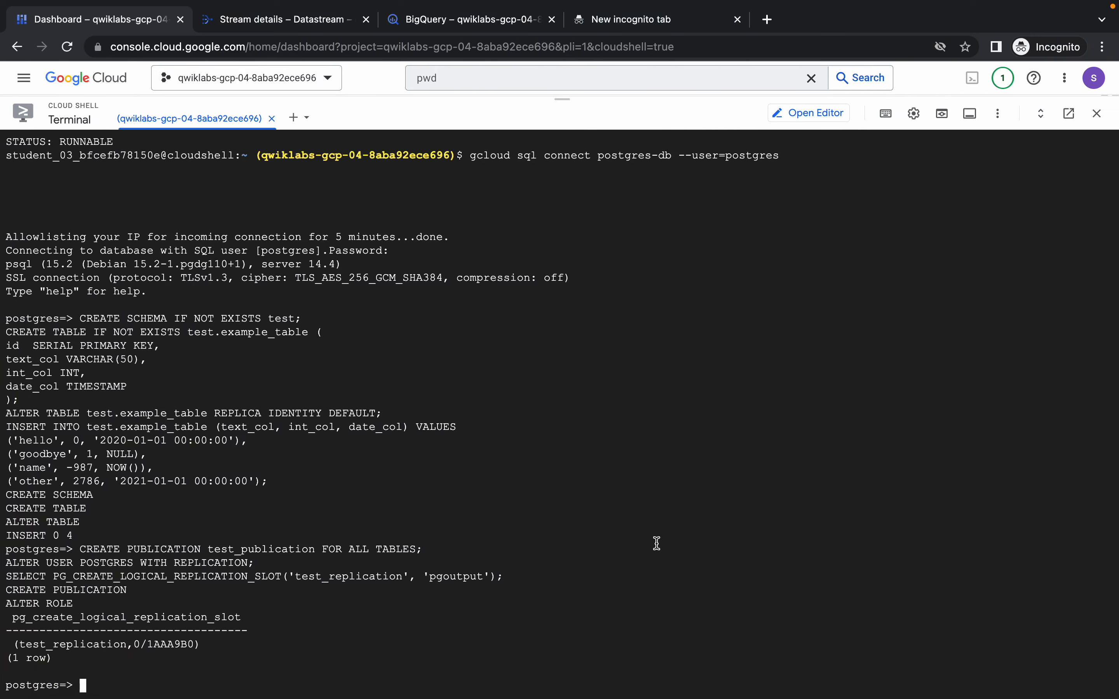
pyautogui.press('super+v')
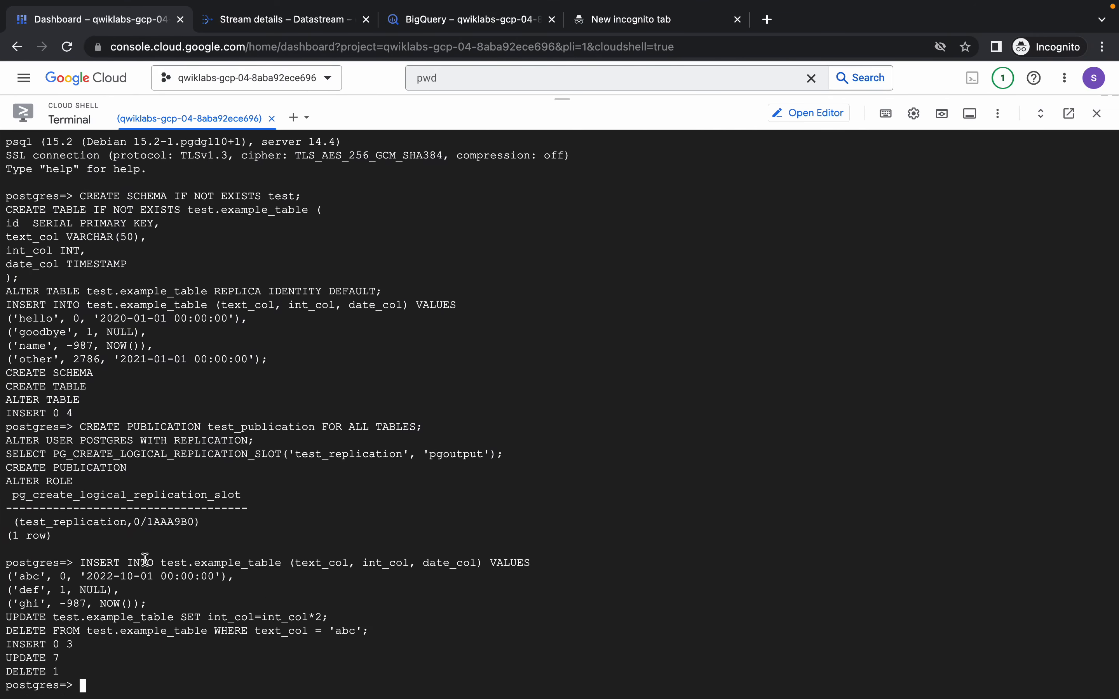
# Copy the query SELECT * FROM test.example_table ORDER BY id; from the lab and run it in the BigQuery editor.
pyautogui.hotkey('ctrl', 'Left')
pyautogui.scroll(-5, 489, 527)
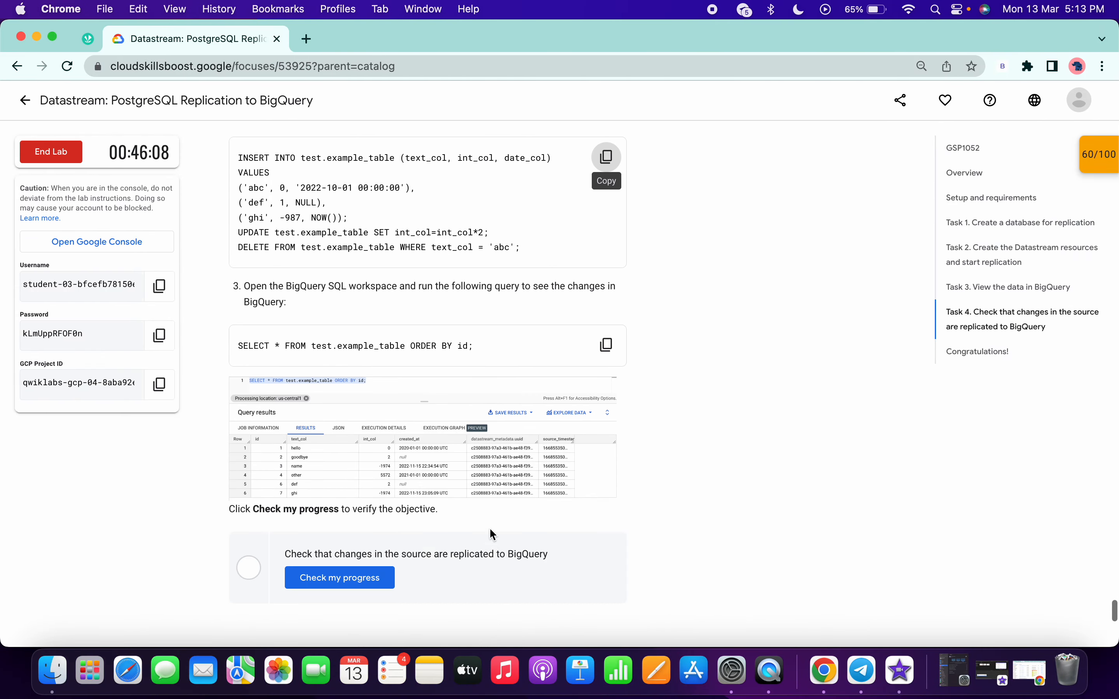
pyautogui.click(608, 336)
pyautogui.hotkey('ctrl', 'Right')
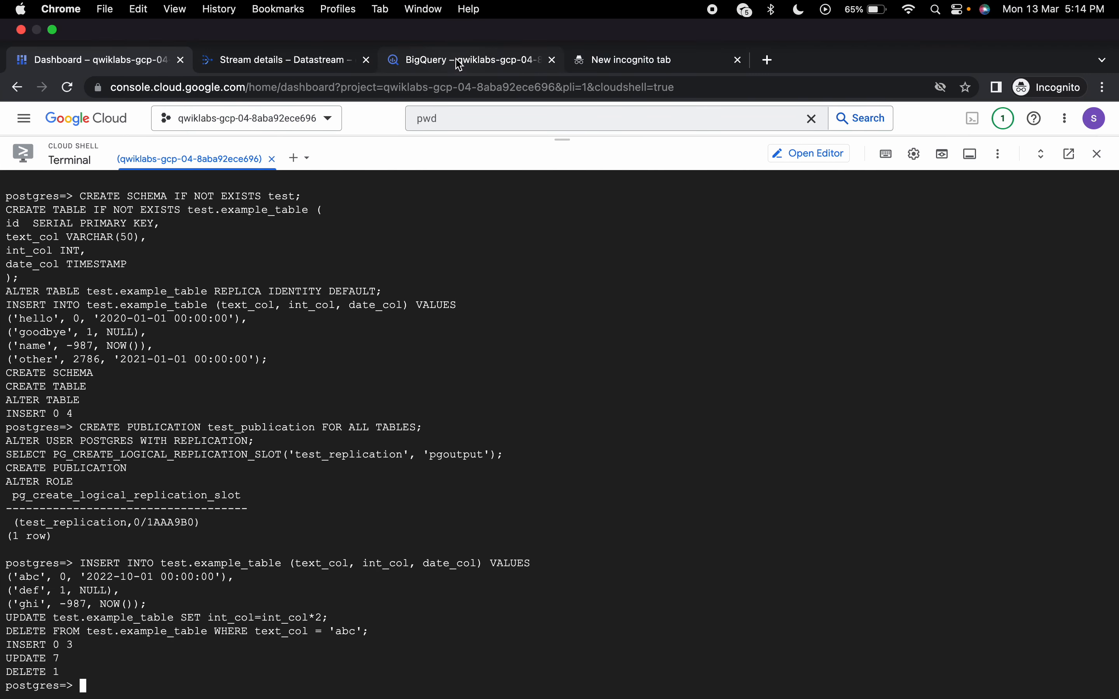
pyautogui.click(459, 65)
pyautogui.click(340, 116)
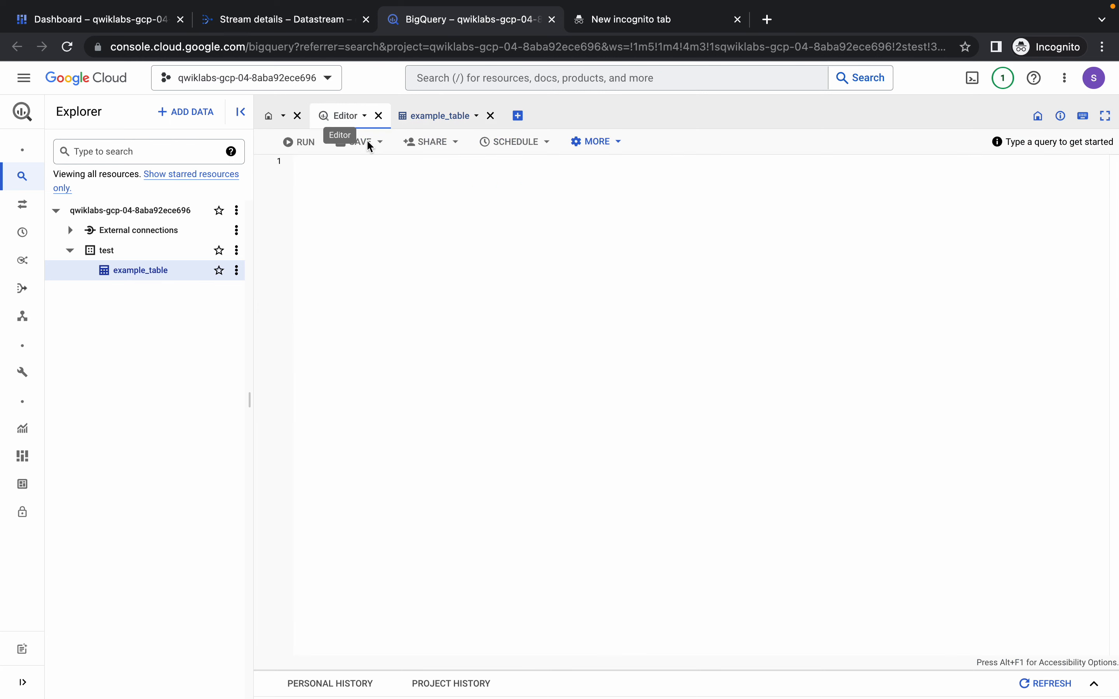
pyautogui.click(442, 250)
pyautogui.hotkey('ctrl', 'v')
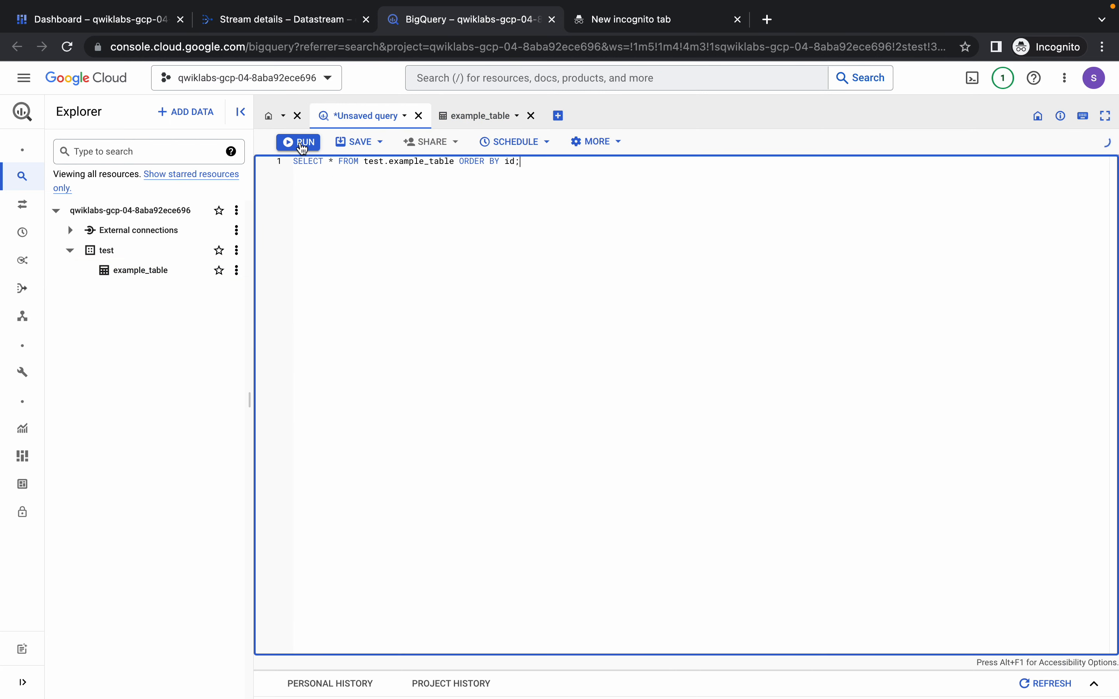
pyautogui.click(299, 143)
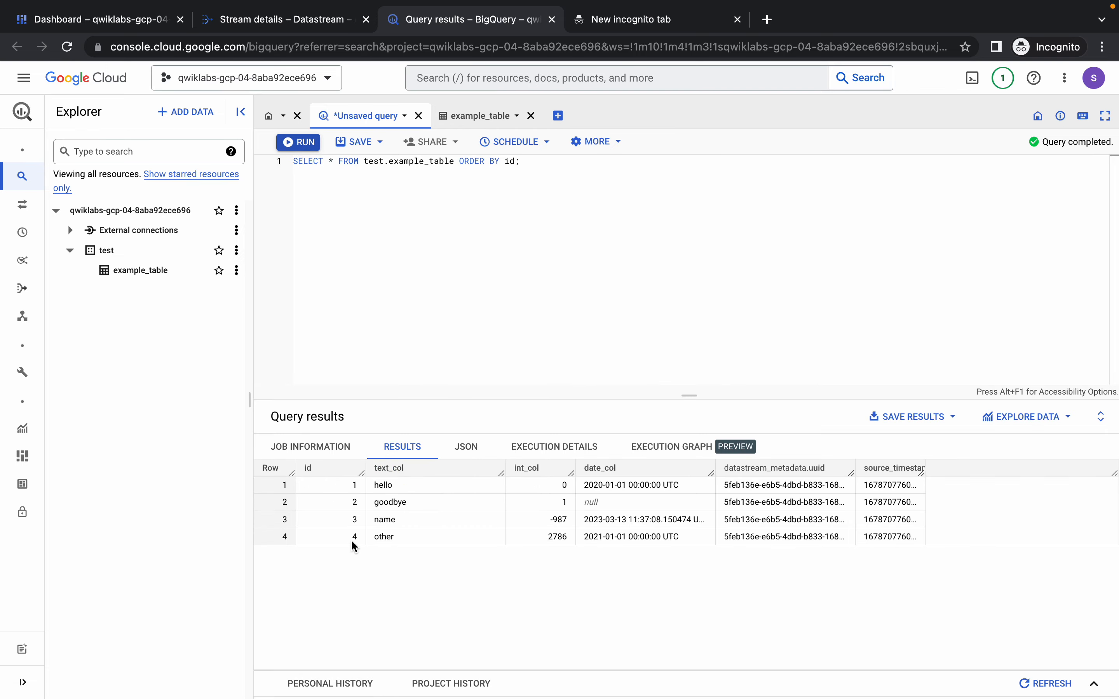
# Return to the lab instructions and enlarge the Task 4 sample screenshot to compare its query results, then close it.
pyautogui.hotkey('ctrl', 'Left')
pyautogui.scroll(-1, 370, 371)
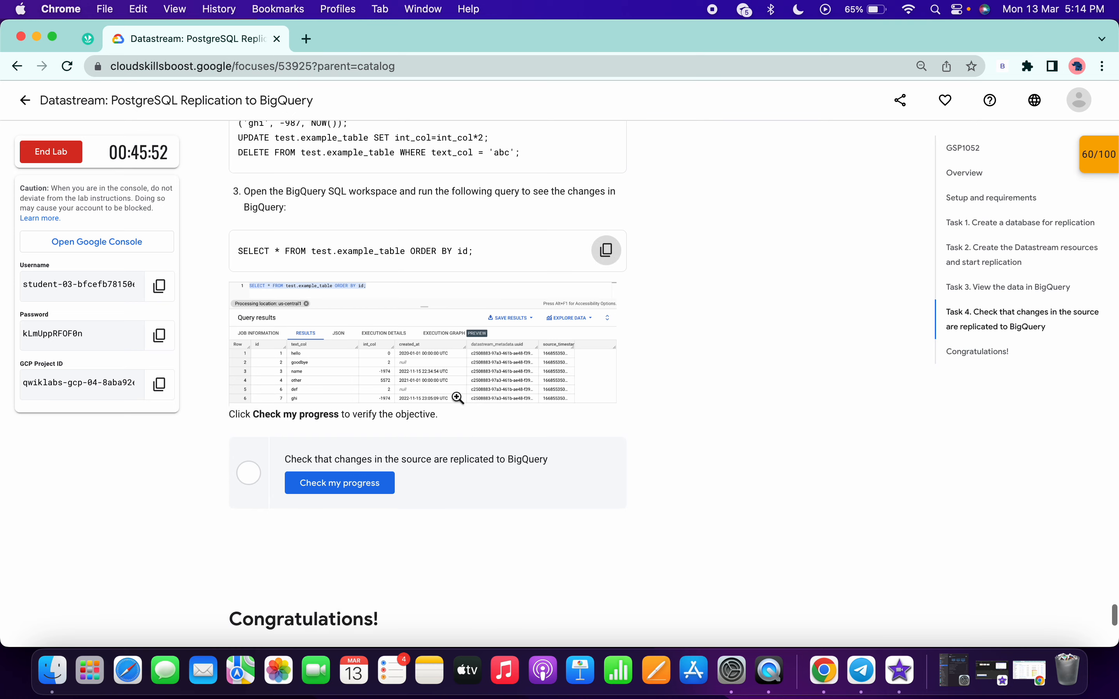
pyautogui.click(370, 372)
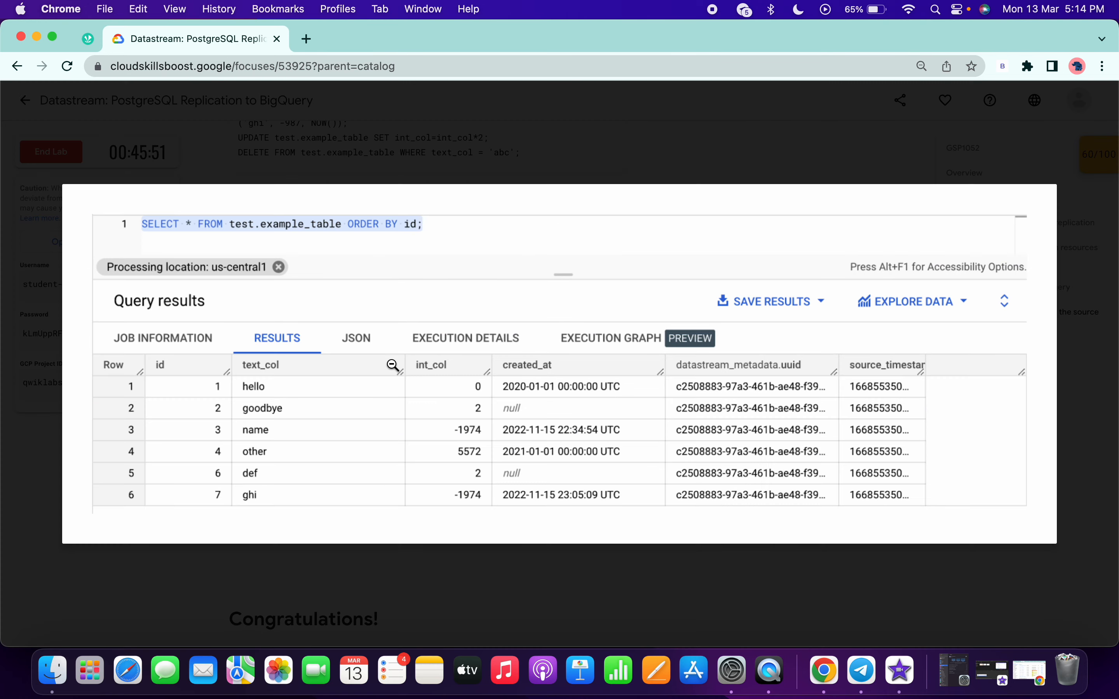
pyautogui.click(250, 565)
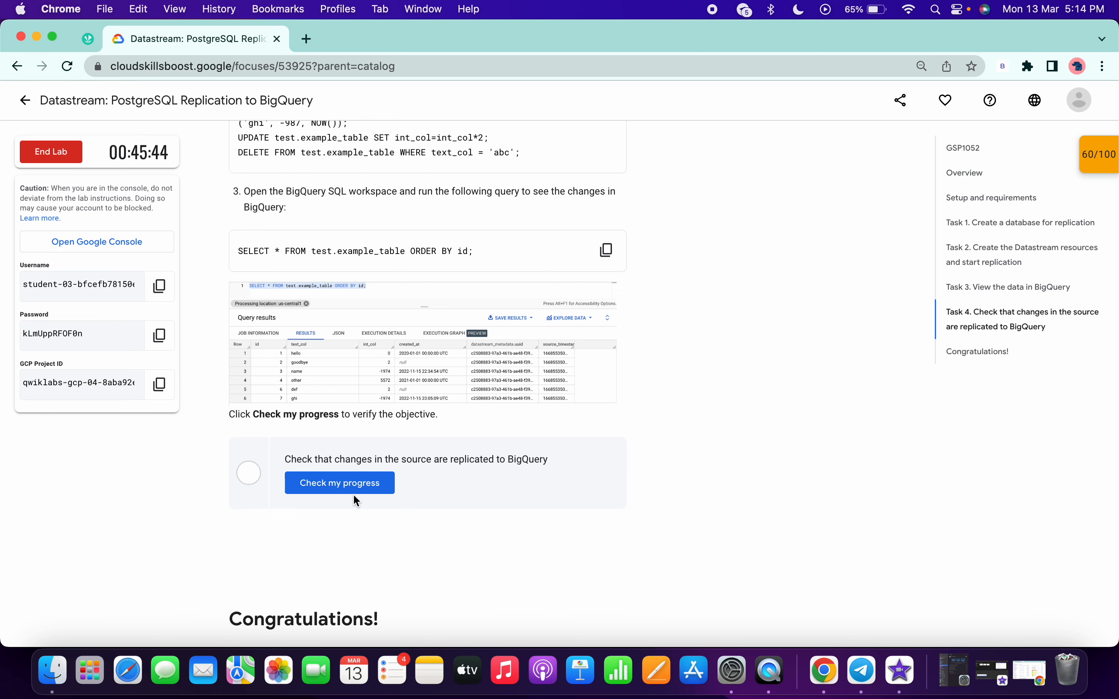
# Review the Task 3 checkpoint feedback and reread the Task 4 instructions through its progress check.
pyautogui.scroll(15, 342, 486)
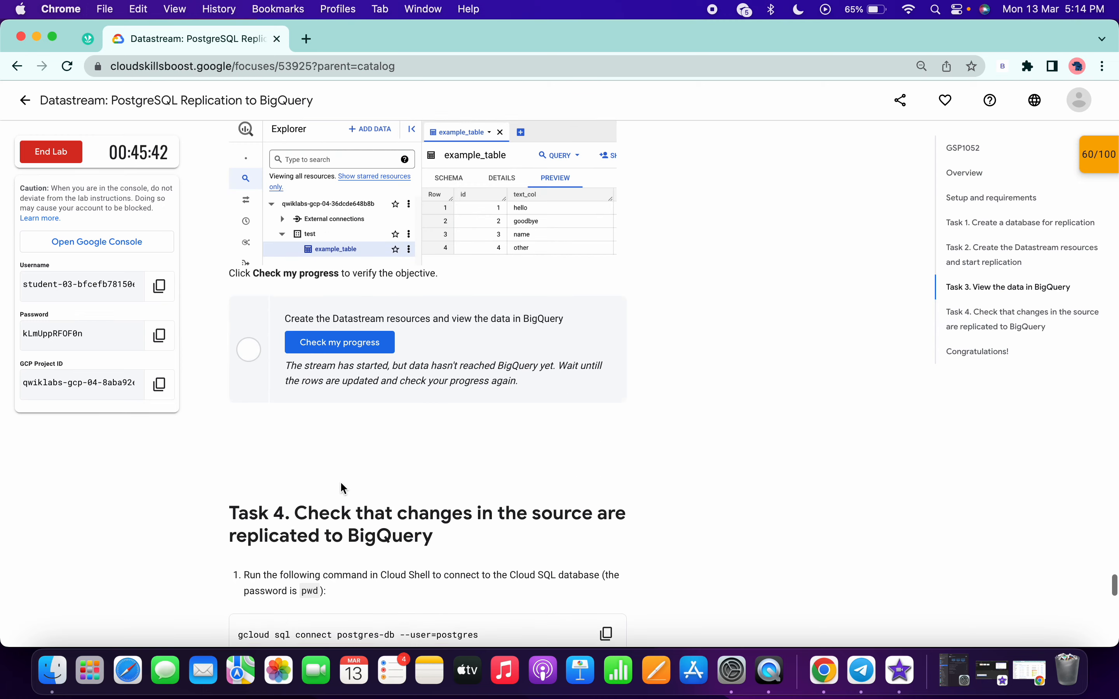
pyautogui.scroll(-15, 351, 376)
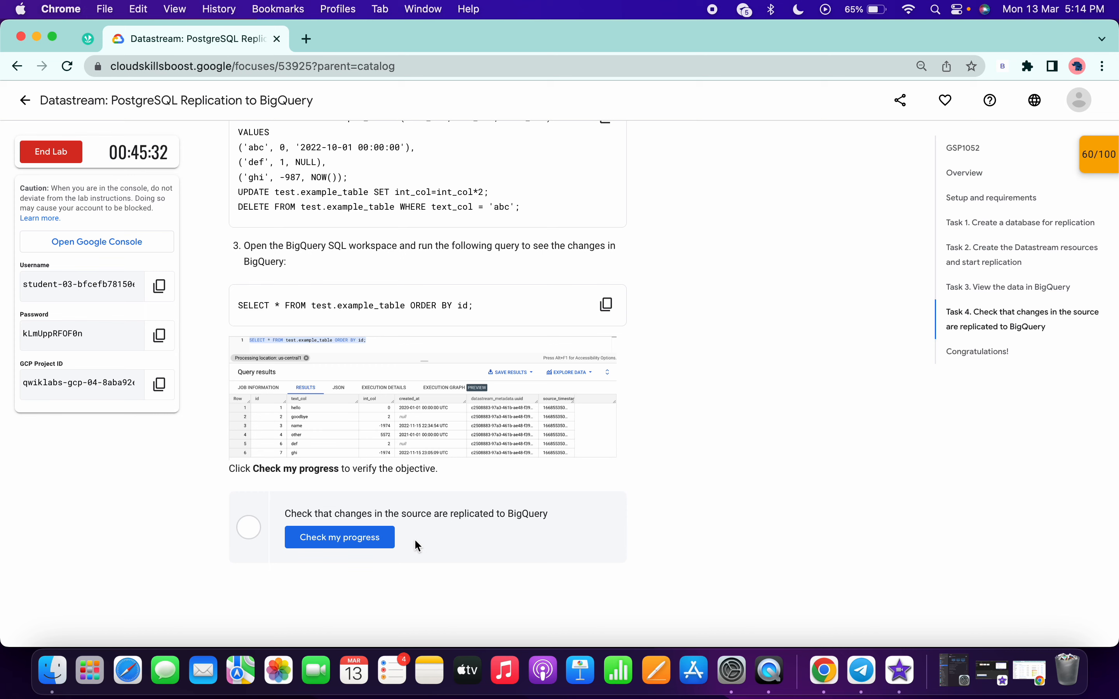
pyautogui.scroll(15, 416, 540)
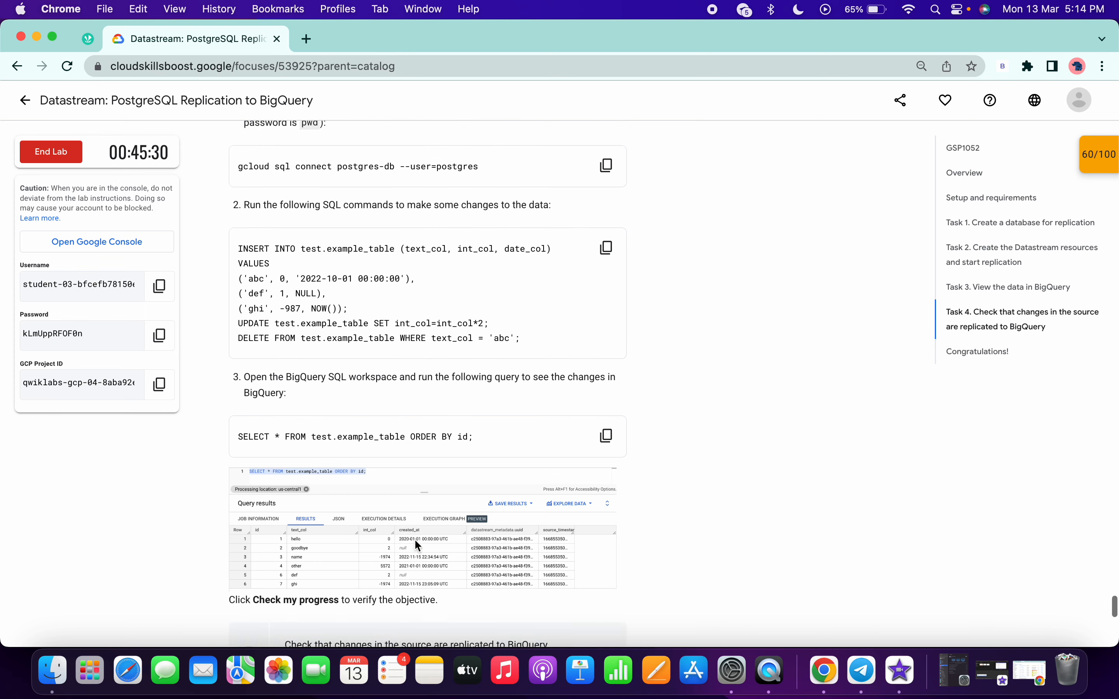
pyautogui.scroll(-15, 416, 541)
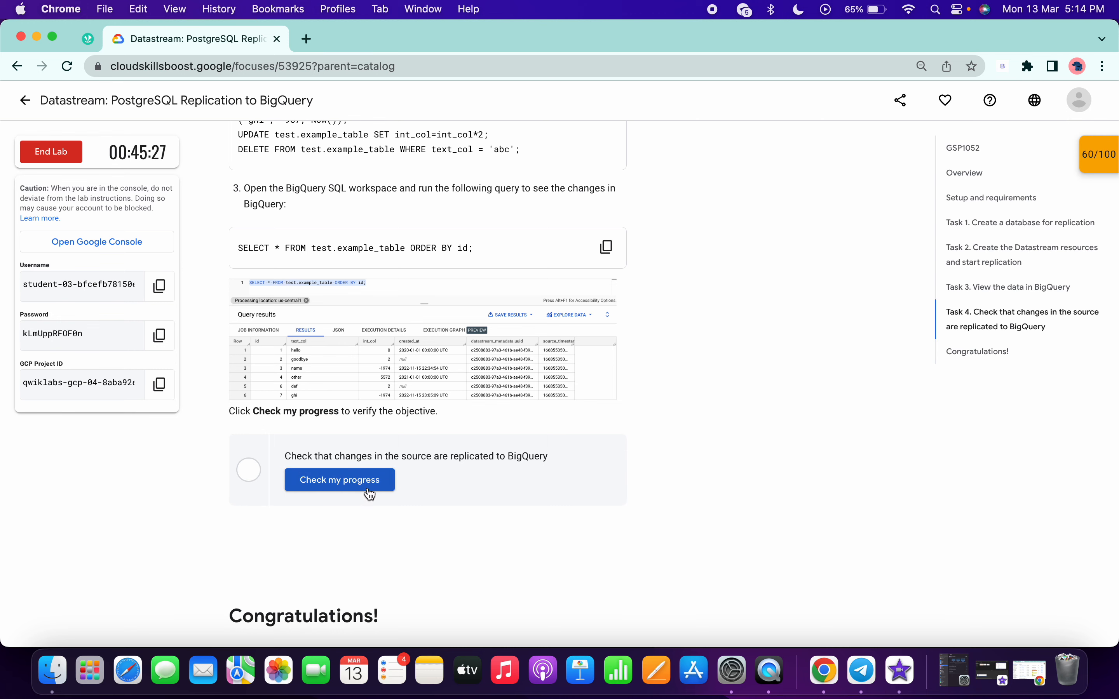
pyautogui.scroll(5, 369, 490)
pyautogui.scroll(4, 370, 494)
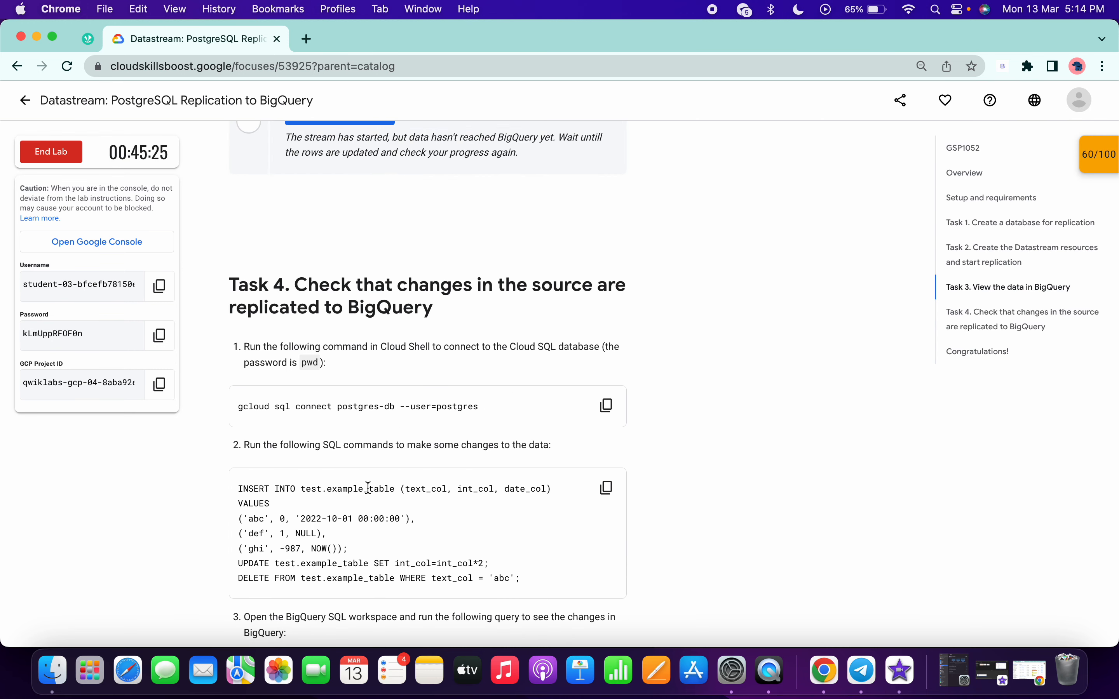
pyautogui.scroll(-2, 368, 488)
pyautogui.scroll(-2, 368, 488)
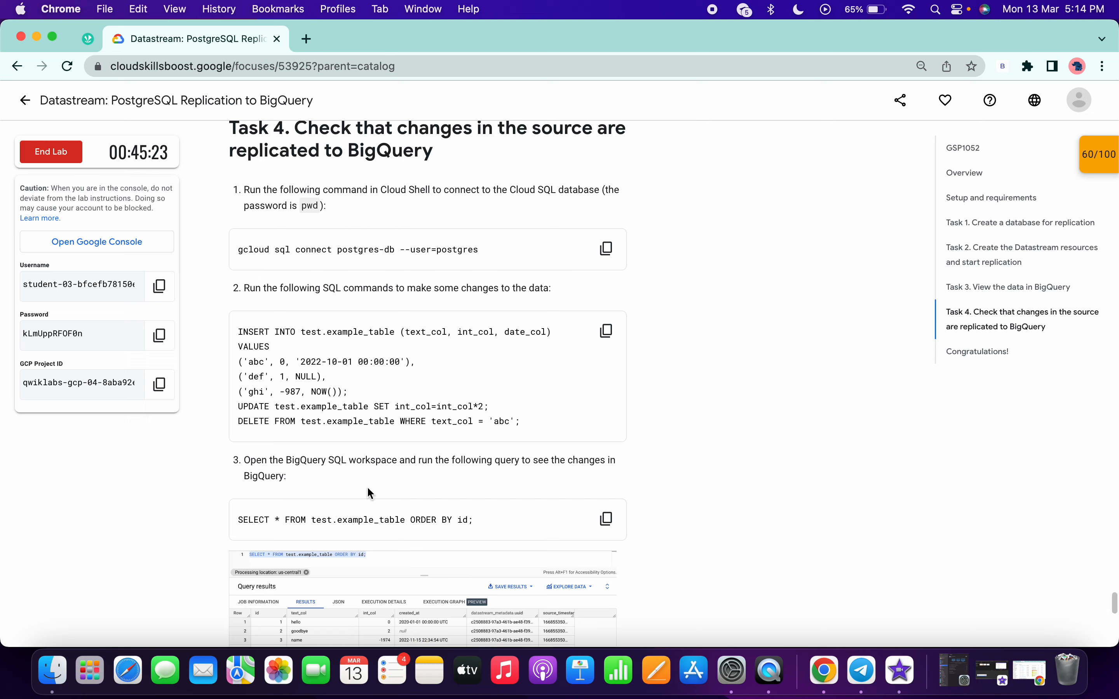
pyautogui.scroll(-2, 368, 488)
pyautogui.scroll(-5, 368, 490)
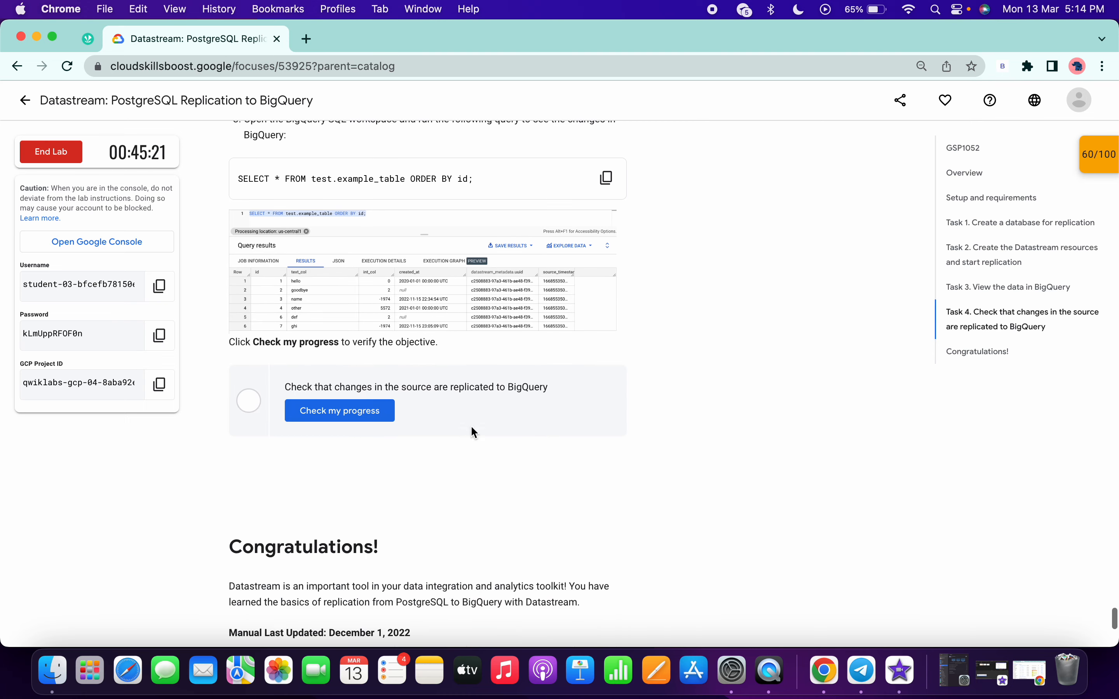
pyautogui.scroll(10, 340, 401)
pyautogui.scroll(7, 340, 402)
pyautogui.scroll(-14, 300, 477)
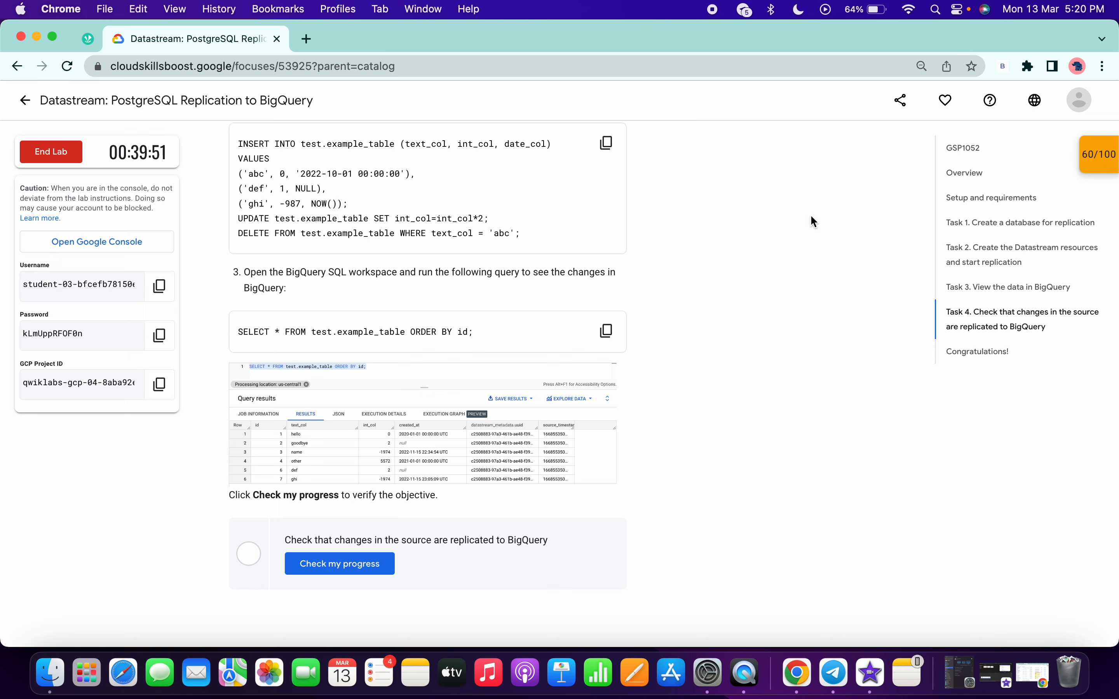
# Check progress on the Task 4 objective that source changes are replicated to BigQuery.
pyautogui.scroll(-1, 674, 269)
pyautogui.scroll(-5, 674, 271)
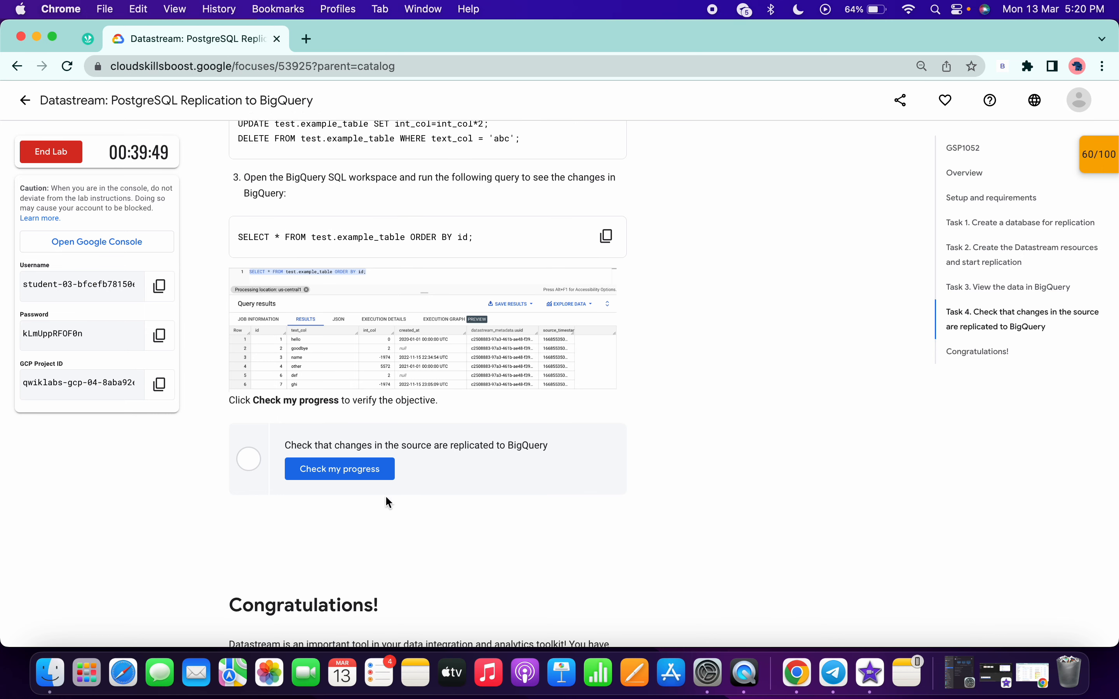
pyautogui.click(344, 470)
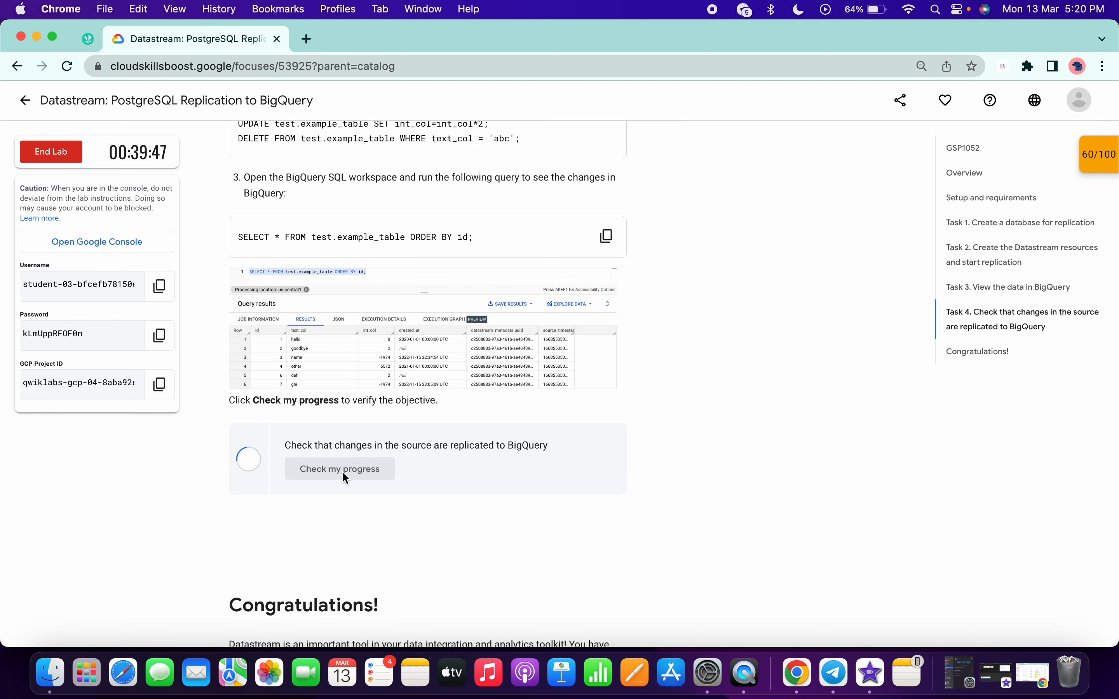
# Recheck the Task 3 objective on creating the Datastream resources and viewing the data, and read the feedback for both checkpoints.
pyautogui.scroll(15, 412, 433)
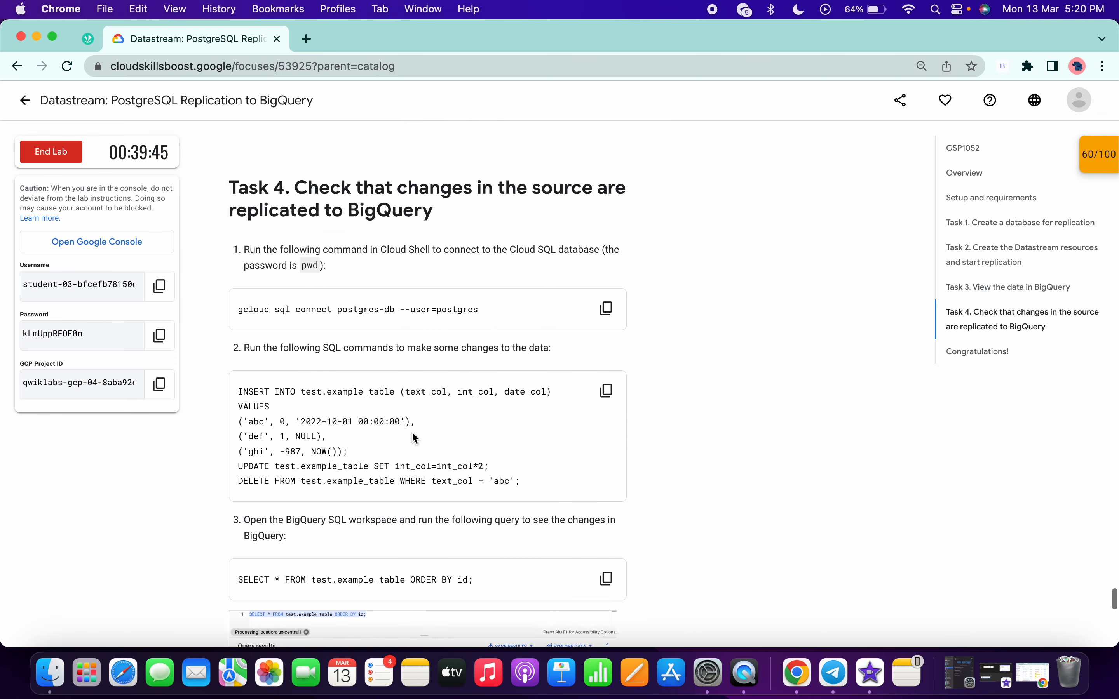
pyautogui.click(350, 448)
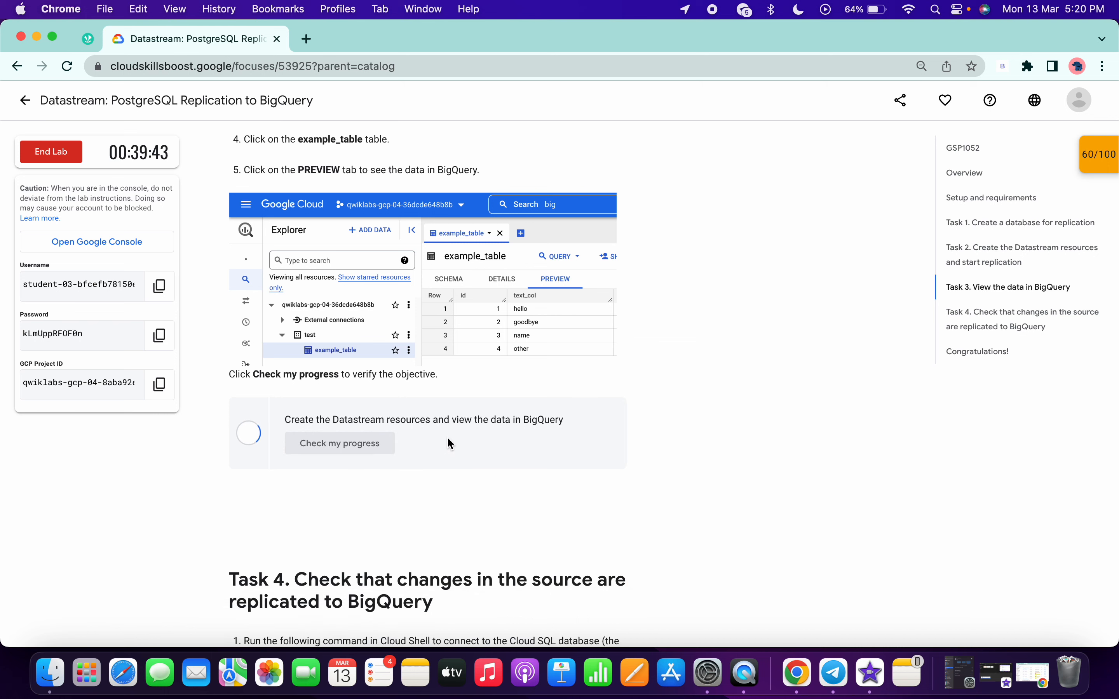
pyautogui.scroll(-3, 413, 443)
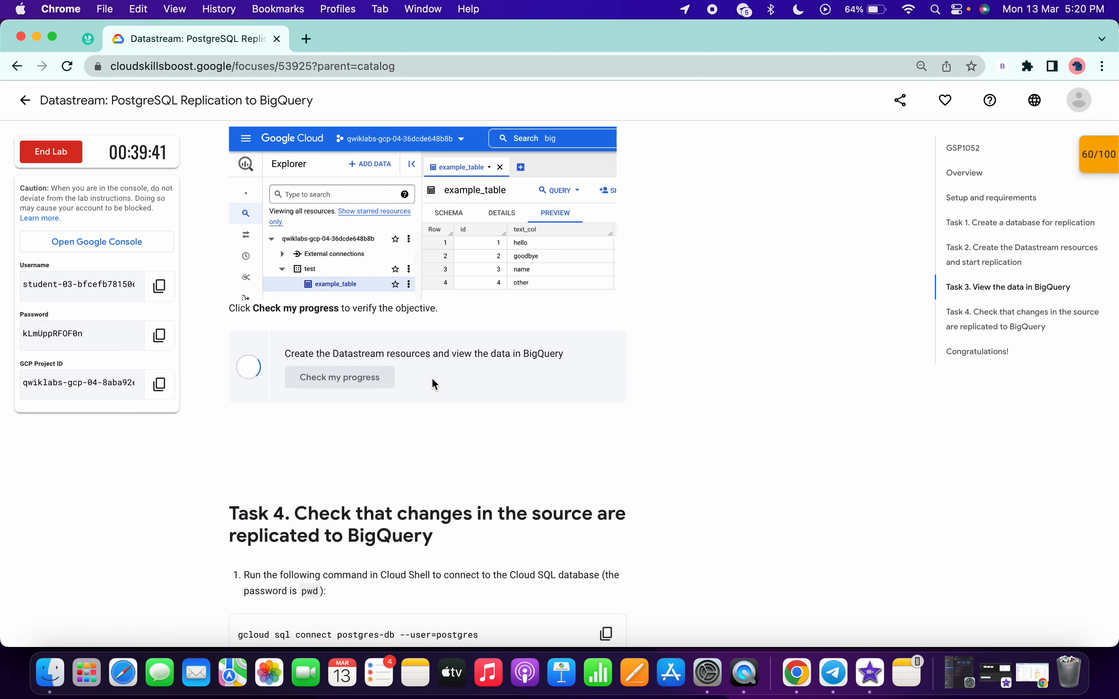
pyautogui.scroll(-2, 432, 379)
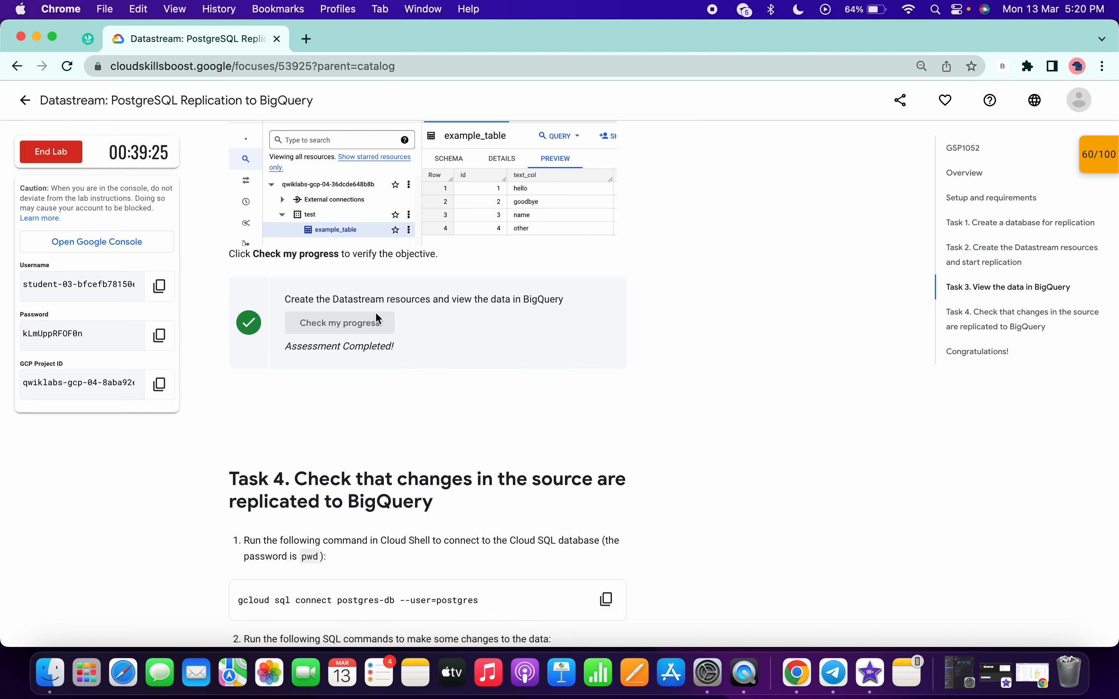
pyautogui.scroll(-15, 564, 337)
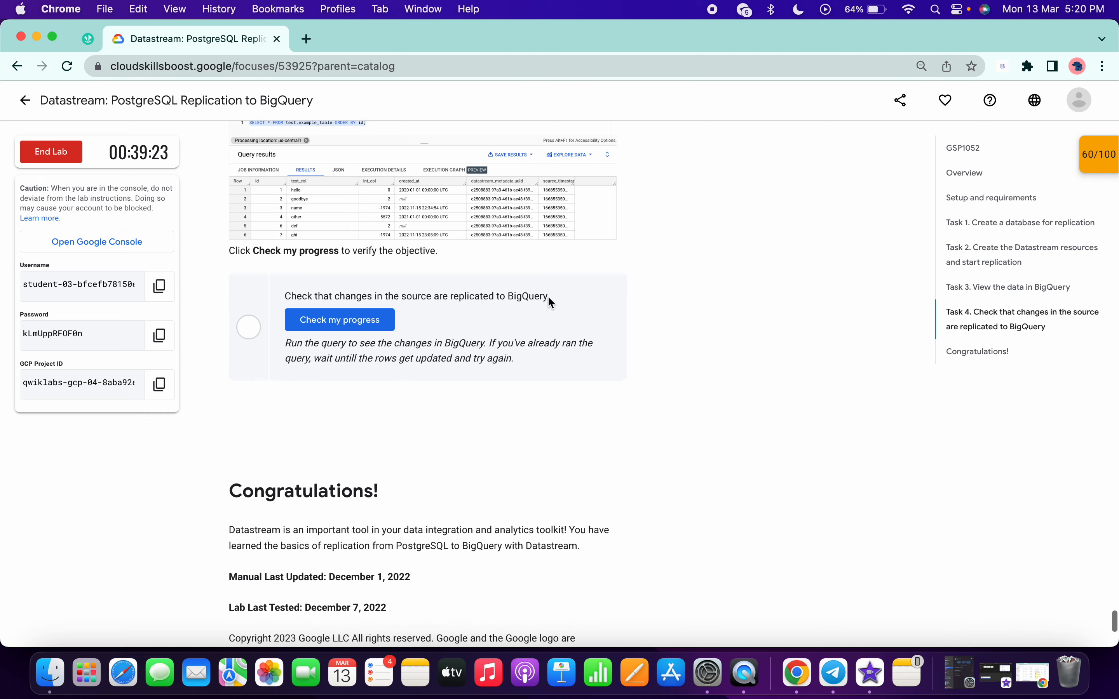
# Rerun the example_table SELECT query in BigQuery, rereading the lab's Task 4 checkpoint feedback between runs.
pyautogui.hotkey('ctrl', 'Right')
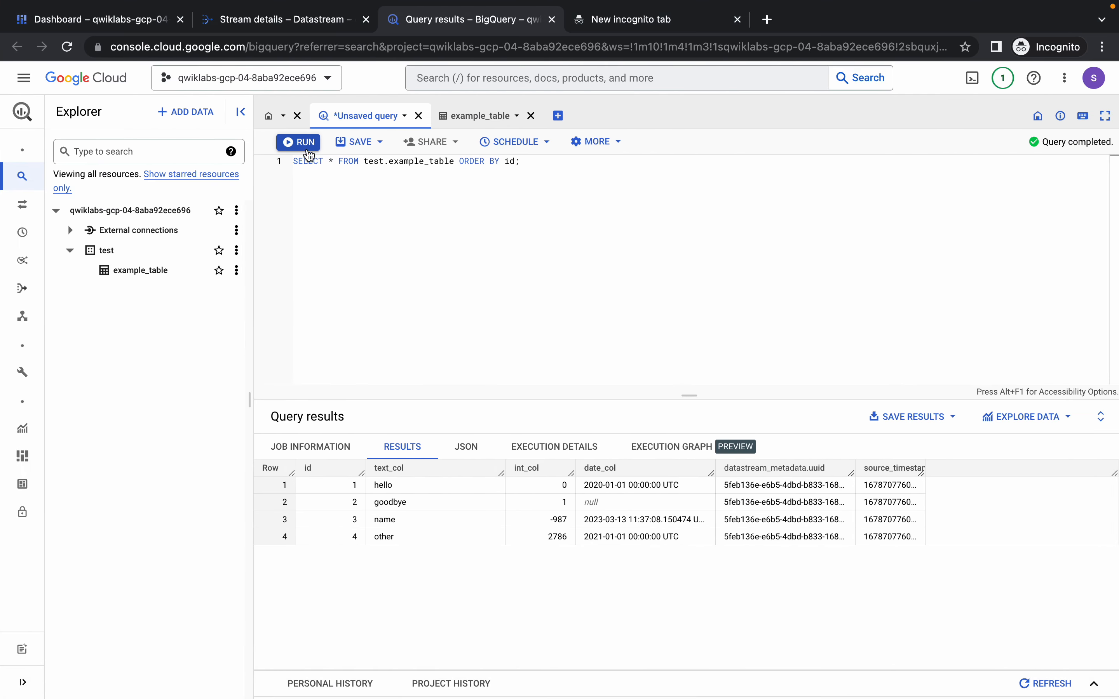
pyautogui.click(309, 143)
pyautogui.hotkey('ctrl', 'Left')
pyautogui.scroll(-6, 401, 479)
pyautogui.scroll(7, 401, 479)
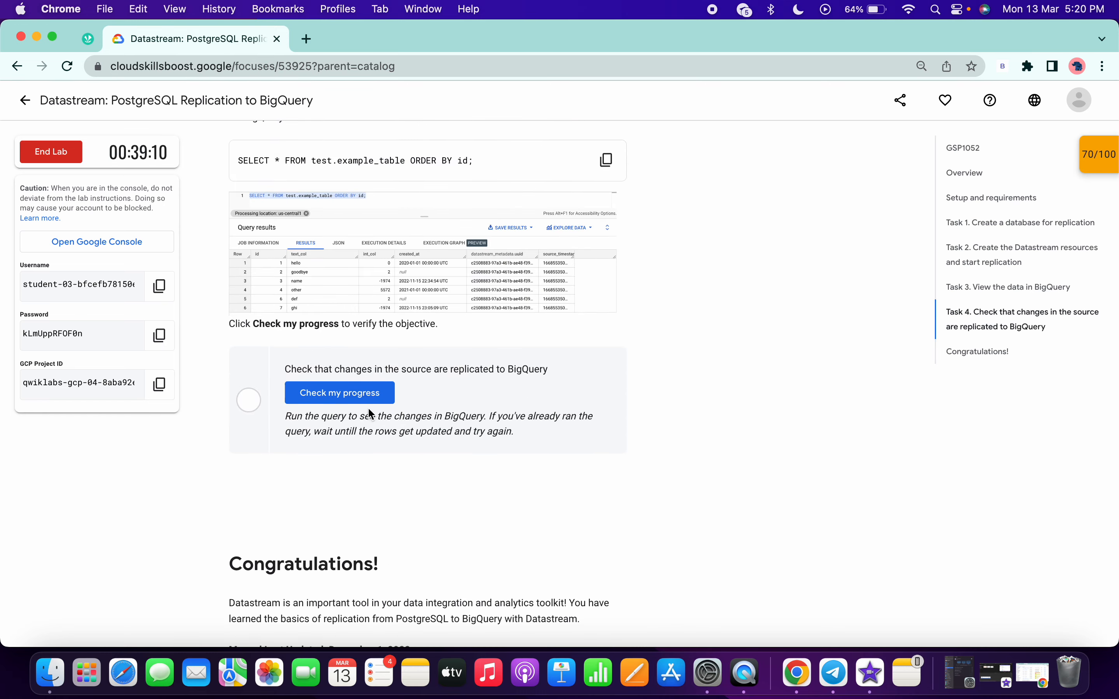
pyautogui.hotkey('ctrl', 'Right')
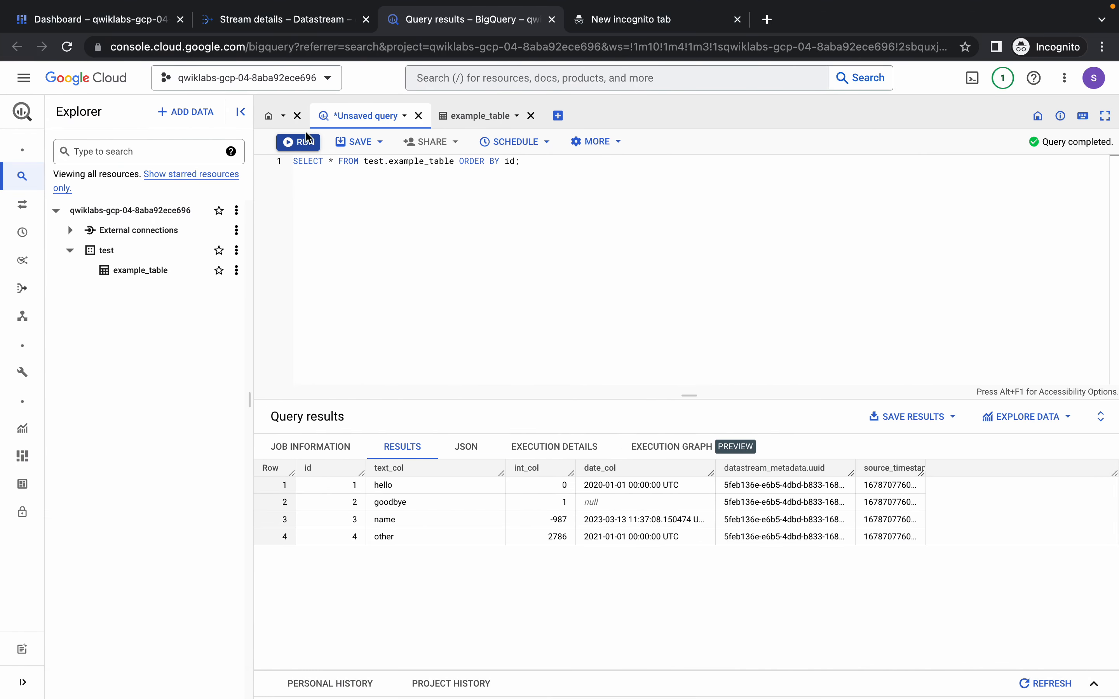
pyautogui.click(305, 140)
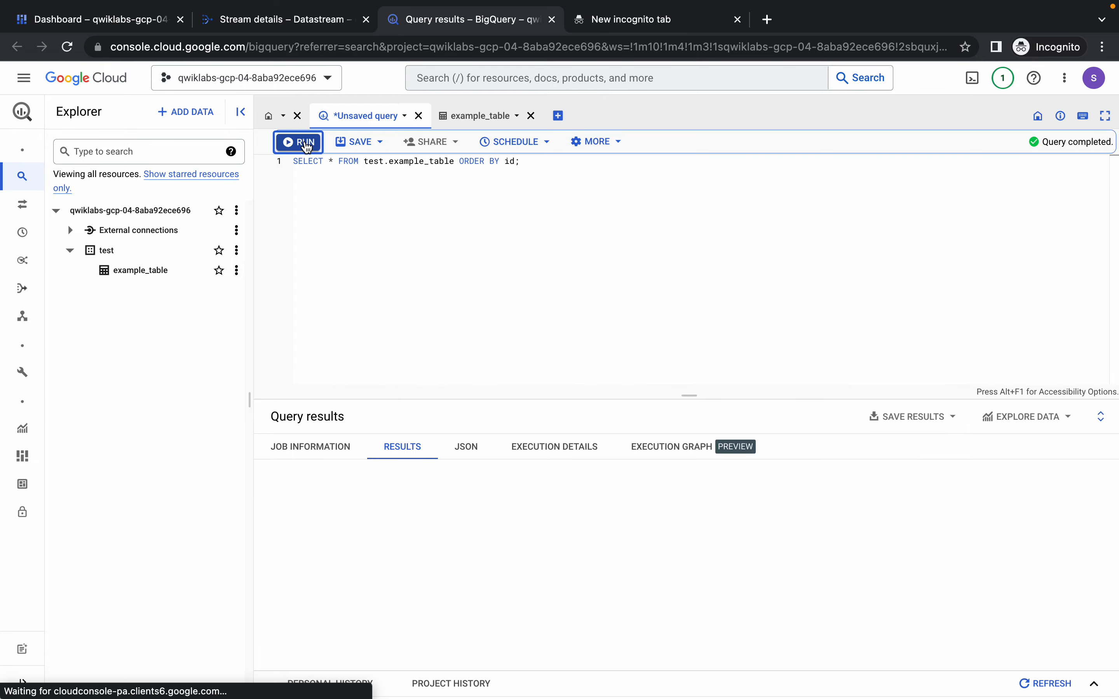
# Review the lab's Task 3 checkpoint and the start of Task 4, and rerun the example_table SELECT query in BigQuery.
pyautogui.hotkey('ctrl', 'Left')
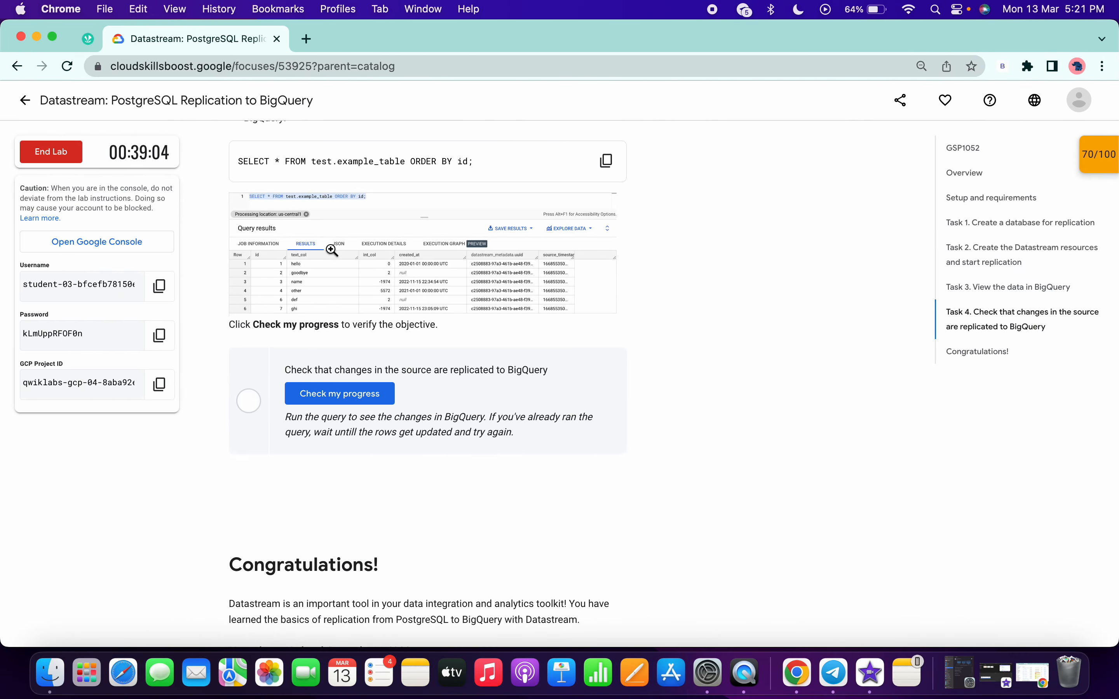
pyautogui.scroll(10, 331, 250)
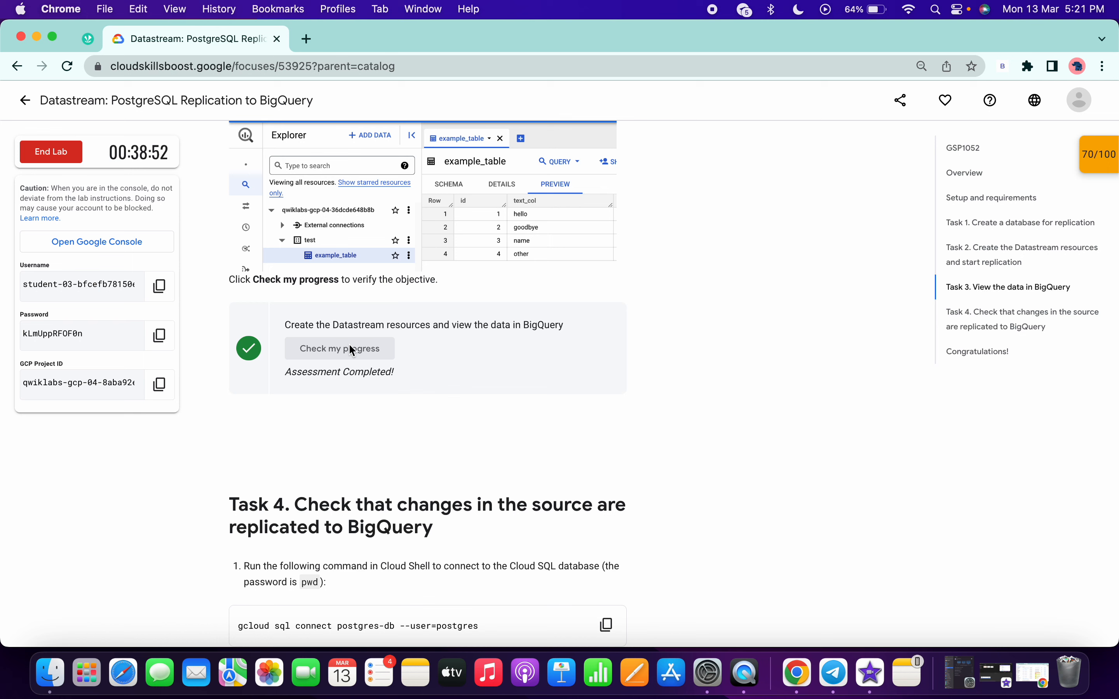
pyautogui.scroll(-3, 349, 343)
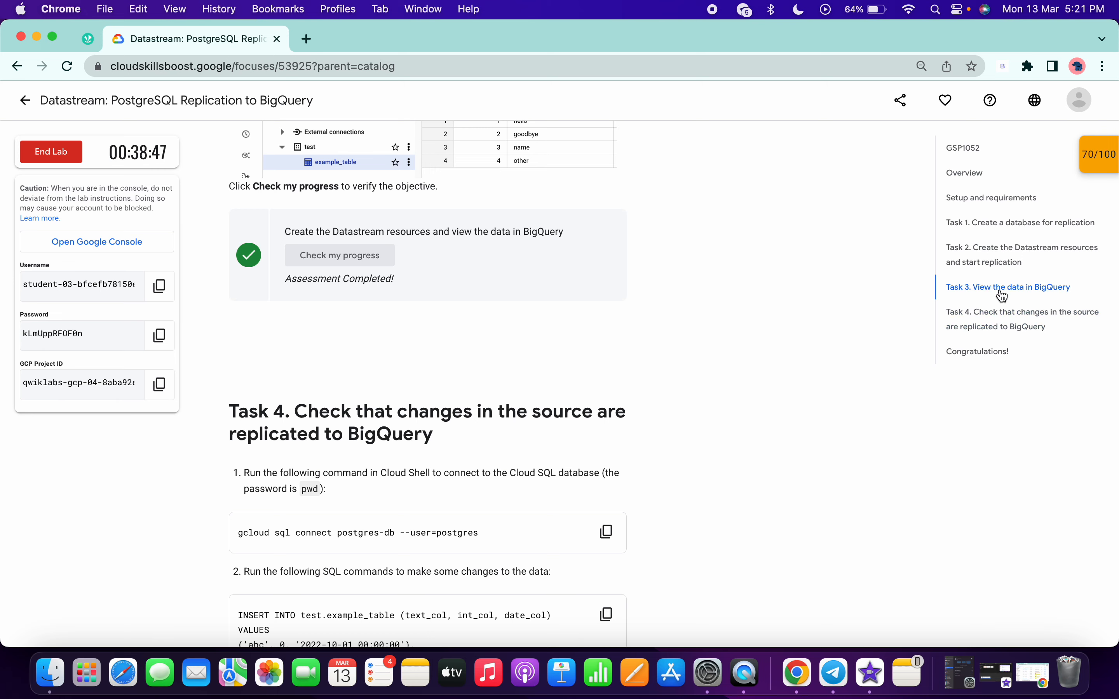
pyautogui.hotkey('ctrl', 'Right')
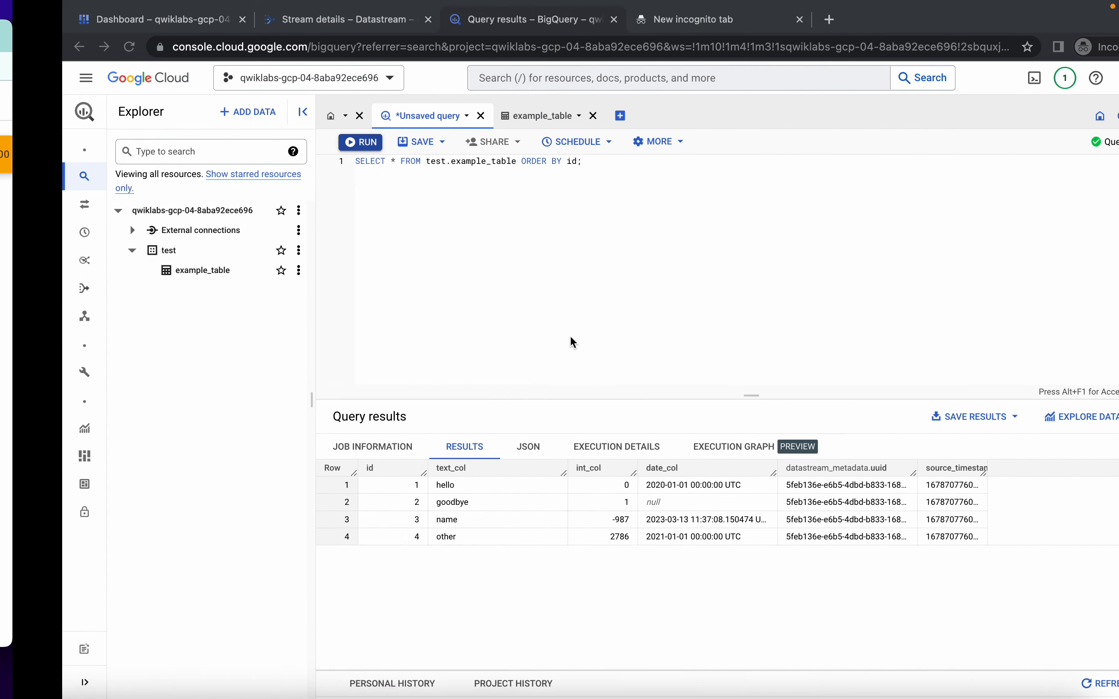
pyautogui.click(299, 144)
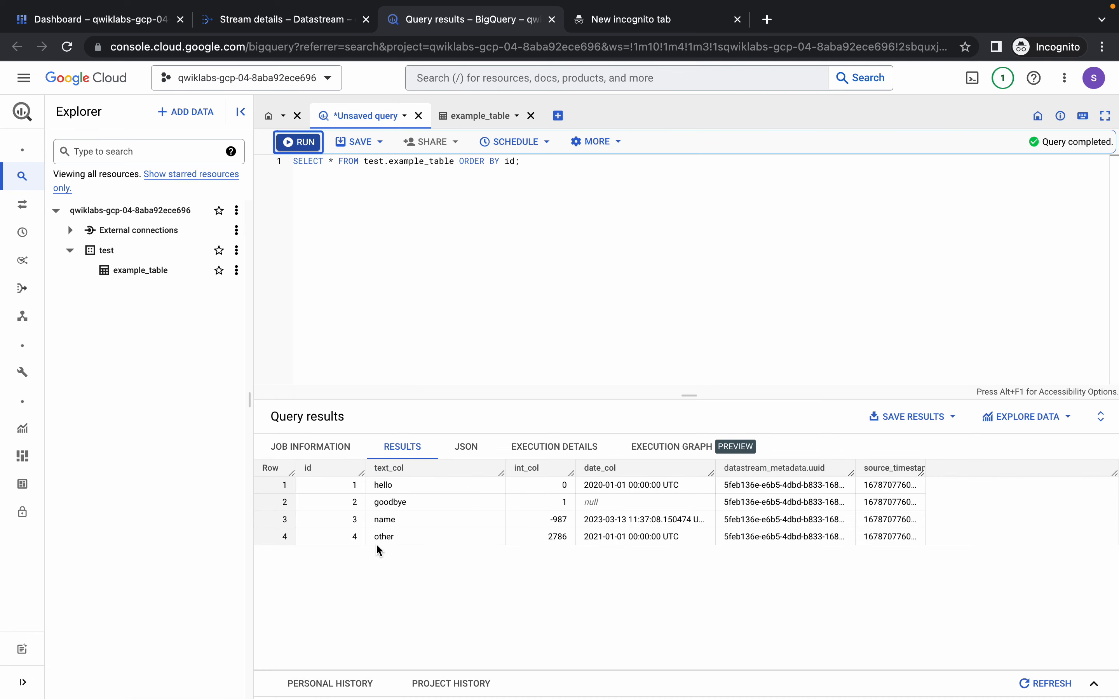
# Refresh the data preview of example_table and rerun the SELECT query ordered by id.
pyautogui.click(480, 116)
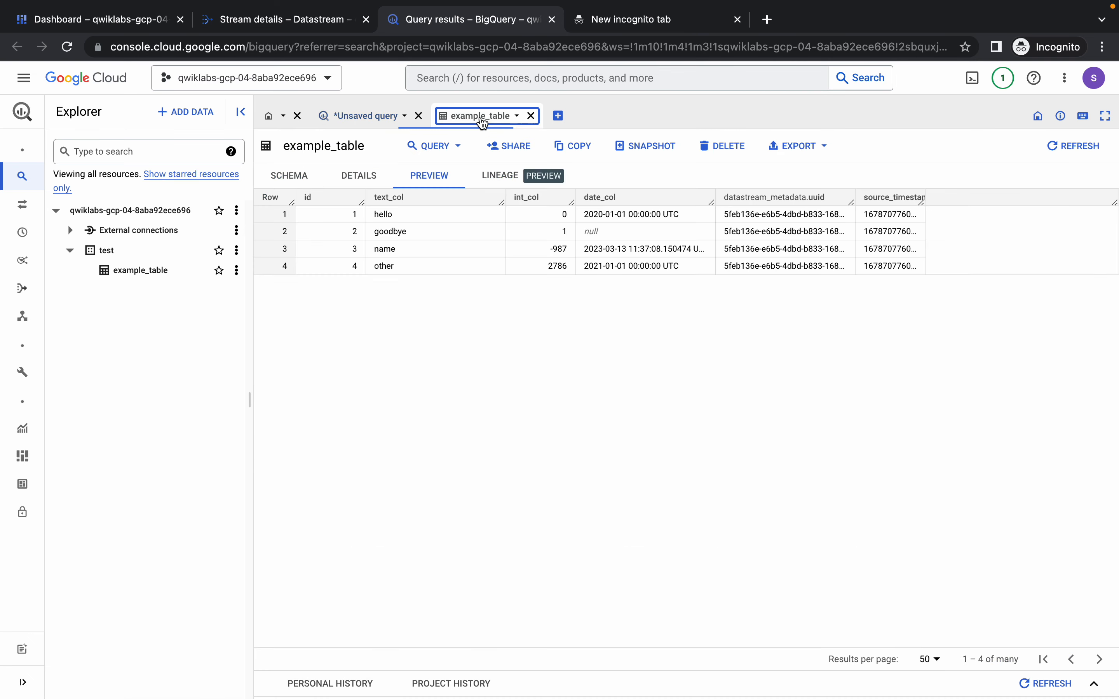
pyautogui.click(1094, 156)
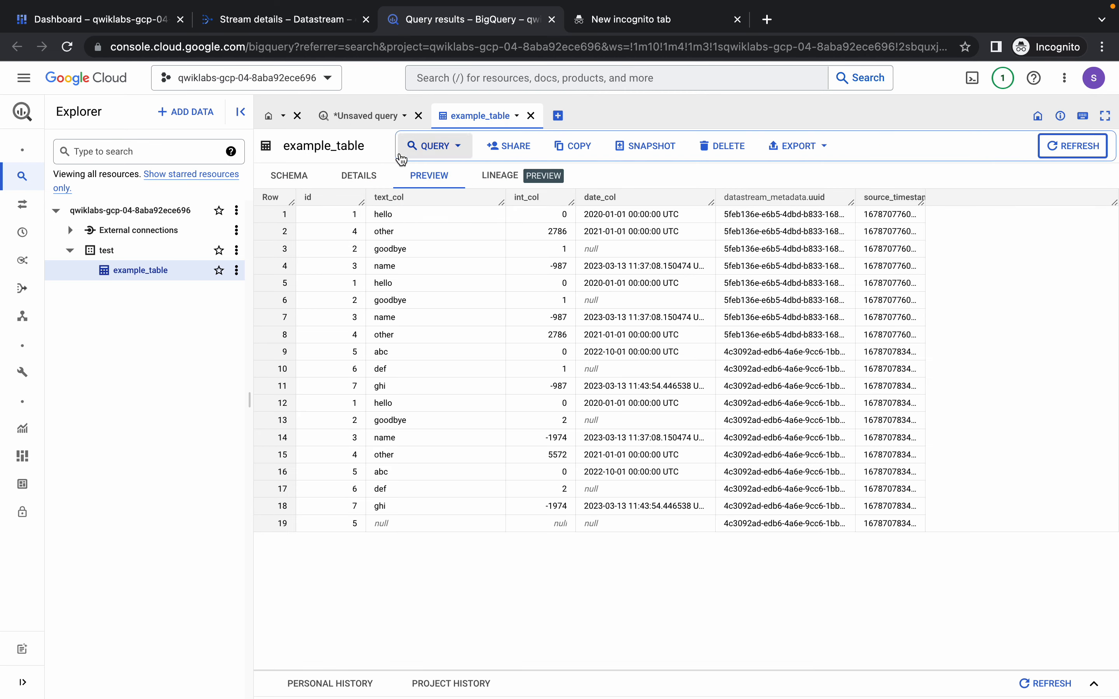
pyautogui.click(364, 120)
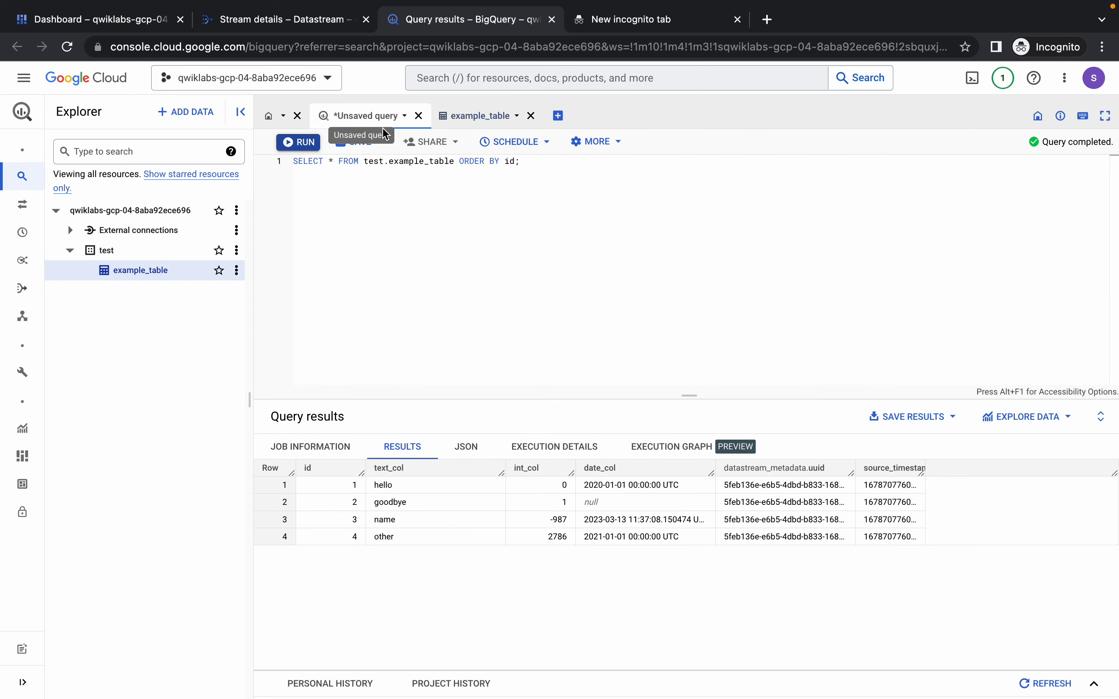
pyautogui.click(306, 143)
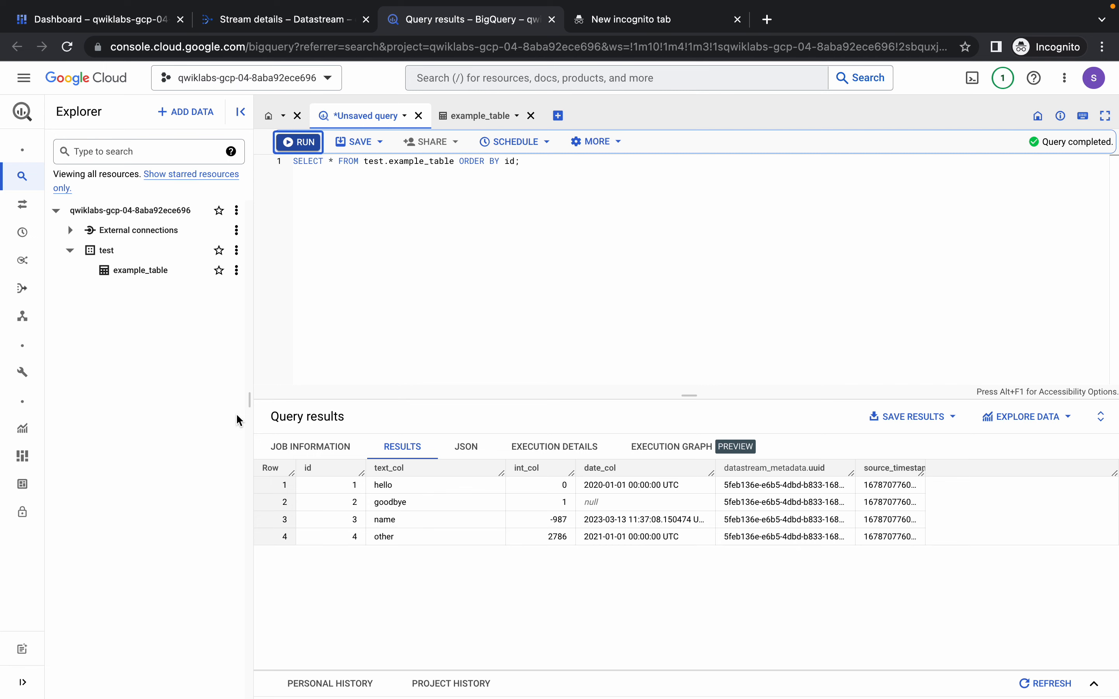
# Run the example_table query again in BigQuery and check progress on the lab's Task 4 objective.
pyautogui.hotkey('ctrl', 'Left')
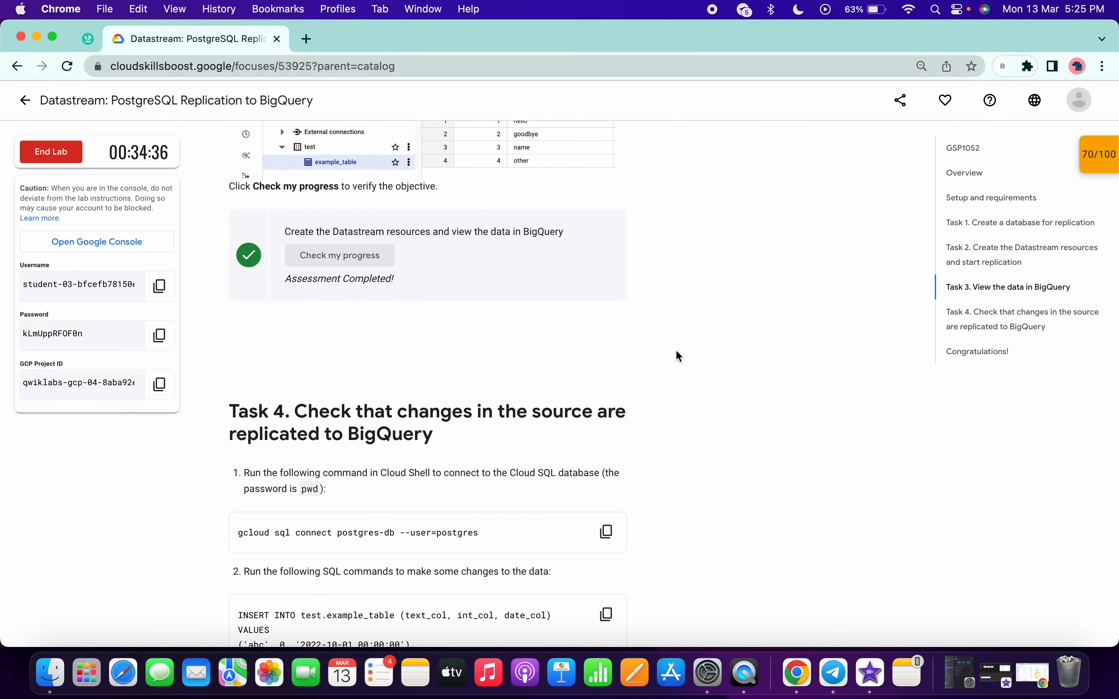
pyautogui.hotkey('ctrl', 'Right')
pyautogui.click(293, 148)
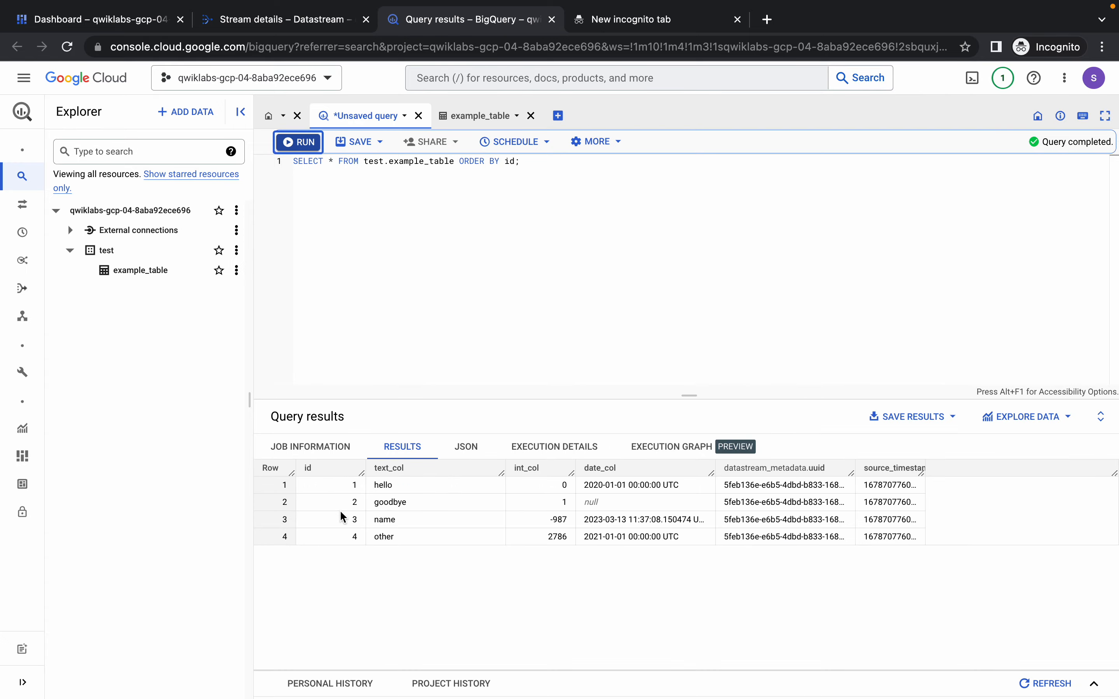
pyautogui.hotkey('ctrl', 'Left')
pyautogui.scroll(-10, 489, 371)
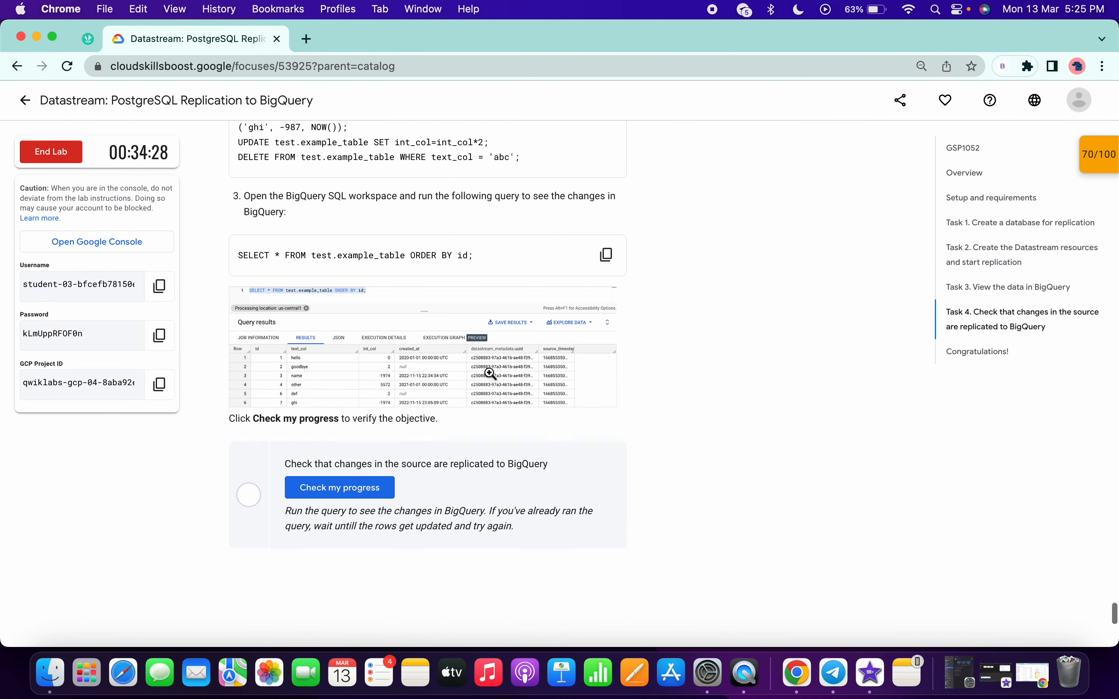
pyautogui.click(356, 464)
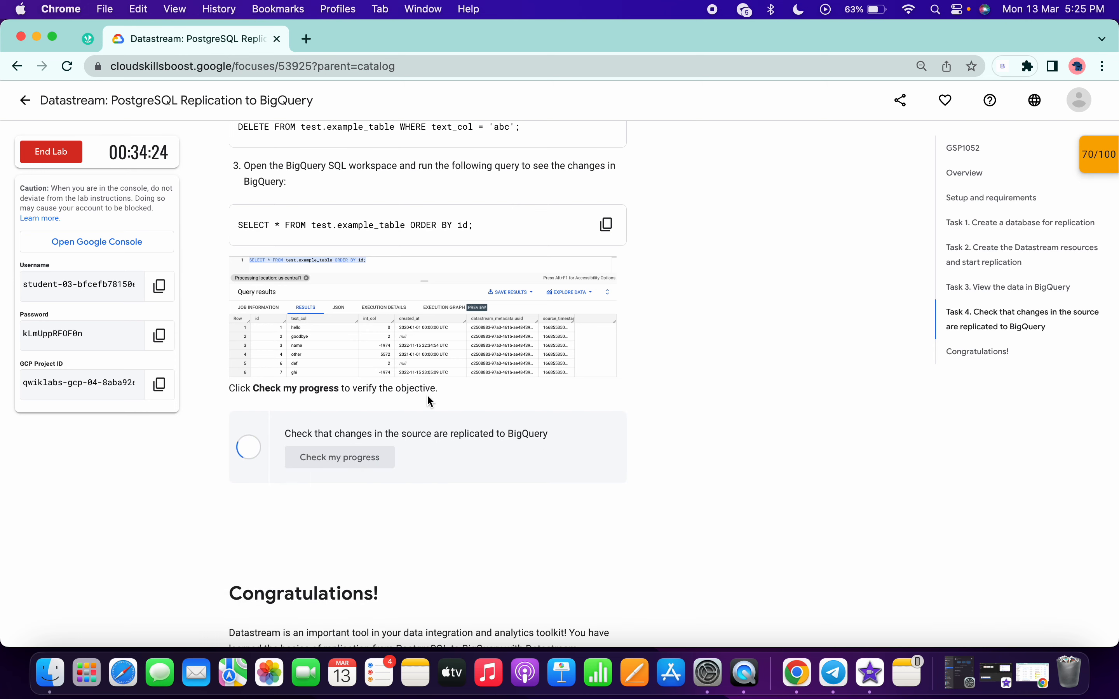
# Rerun SELECT * FROM test.example_table ORDER BY id in BigQuery, reviewing the Task 4 checkpoint feedback between runs.
pyautogui.hotkey('ctrl', 'Right')
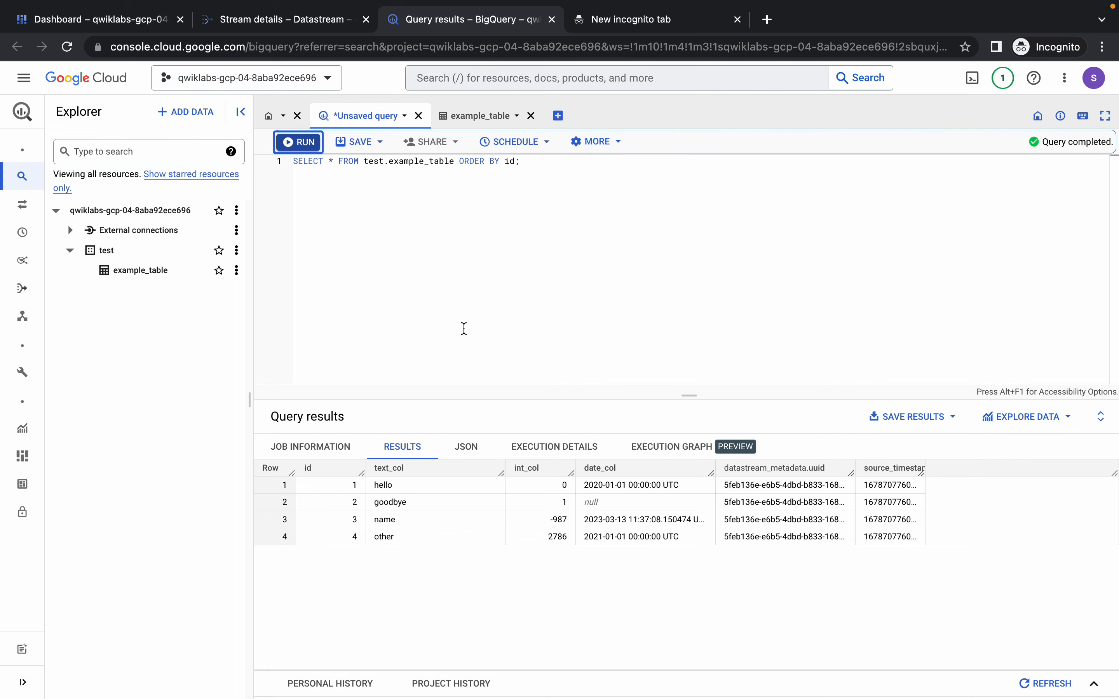
pyautogui.click(303, 152)
pyautogui.hotkey('ctrl', 'Left')
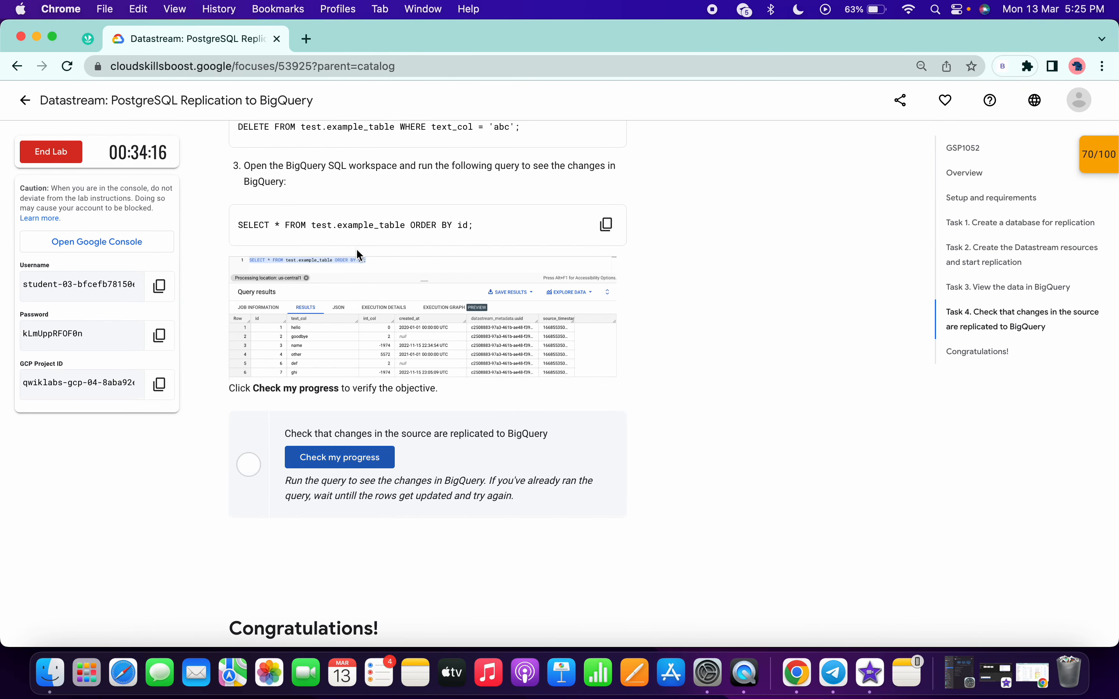
pyautogui.hotkey('ctrl', 'Right')
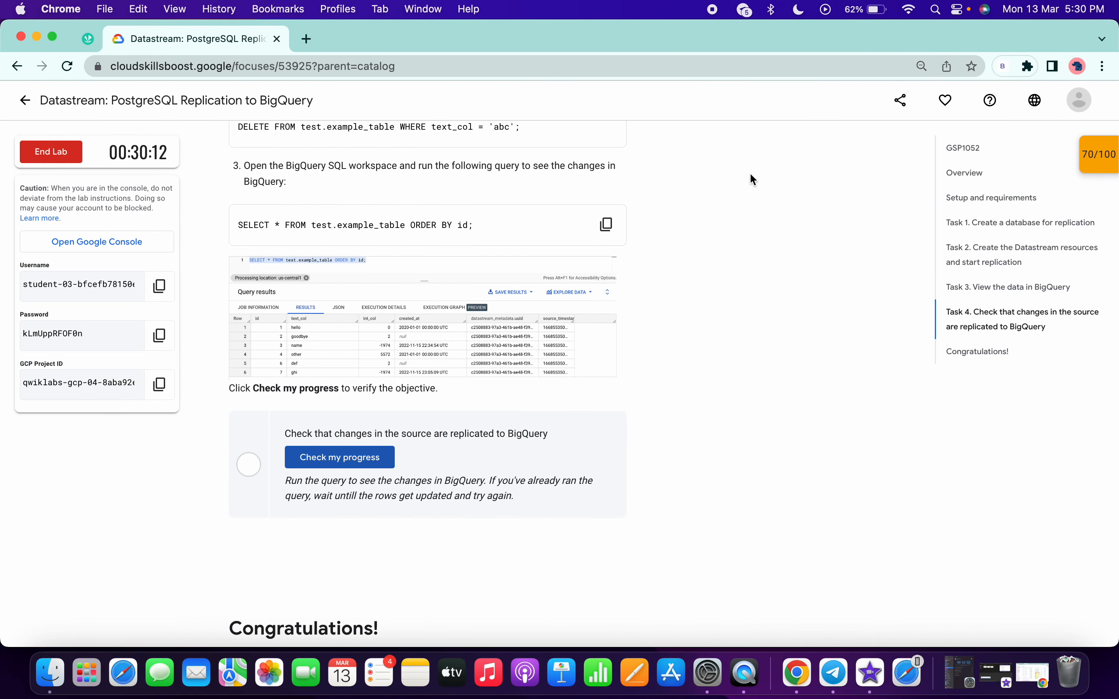
pyautogui.hotkey('ctrl', 'Right')
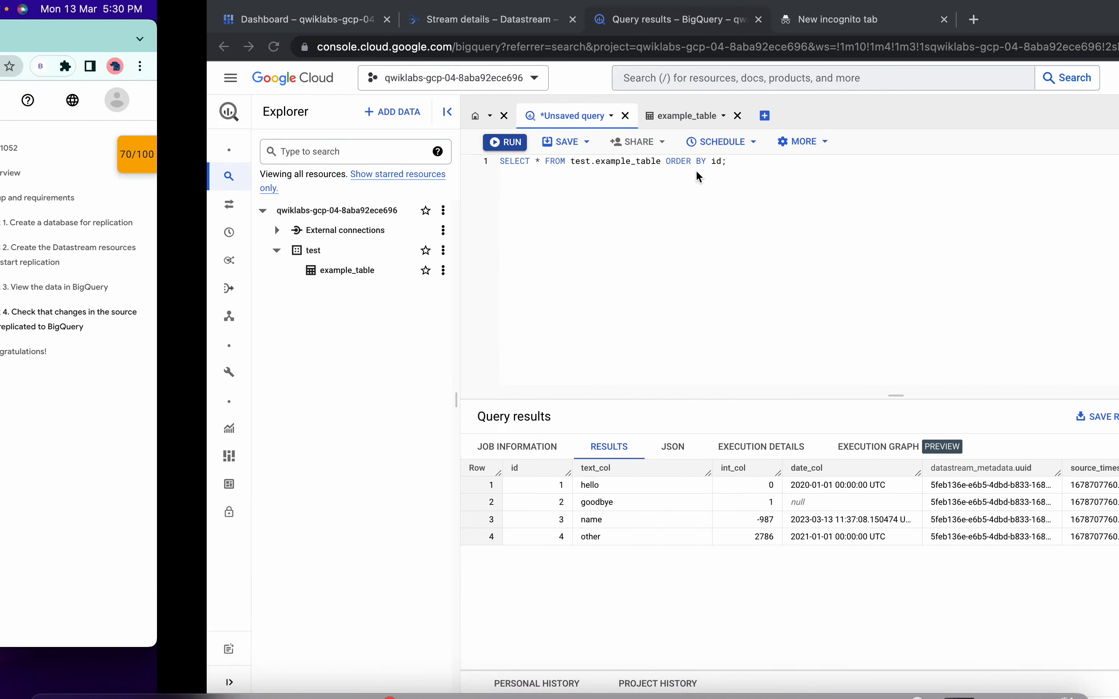
pyautogui.click(299, 143)
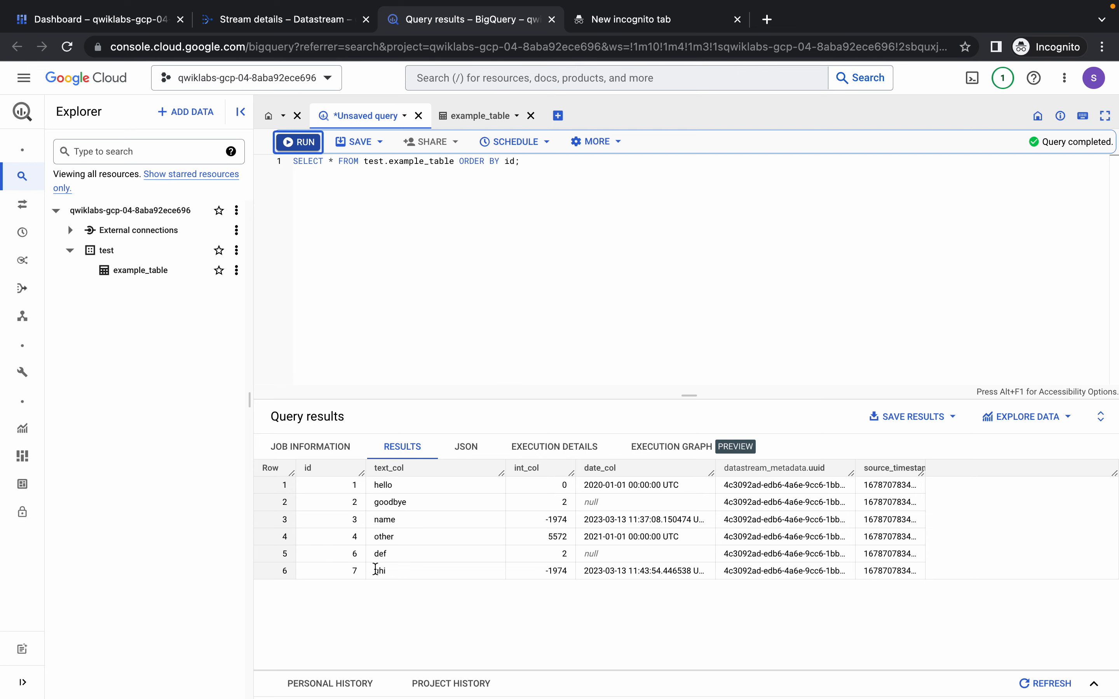
# Recheck progress on the Task 4 objective in the lab, reviewing the BigQuery query results between checks.
pyautogui.hotkey('ctrl', 'Left')
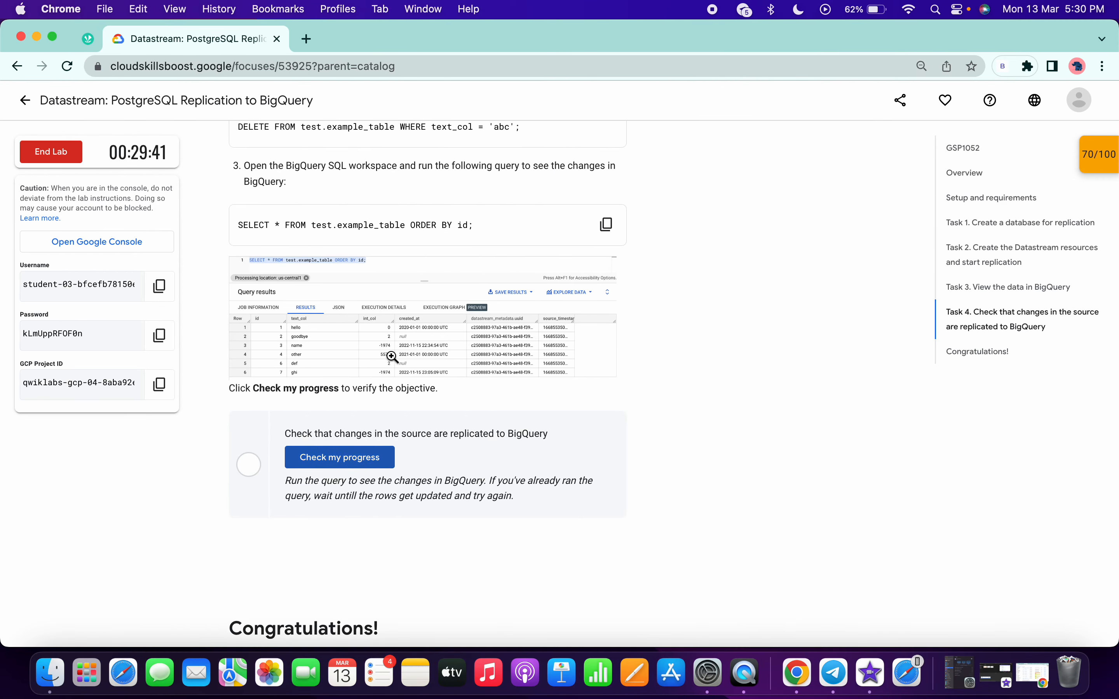
pyautogui.click(366, 457)
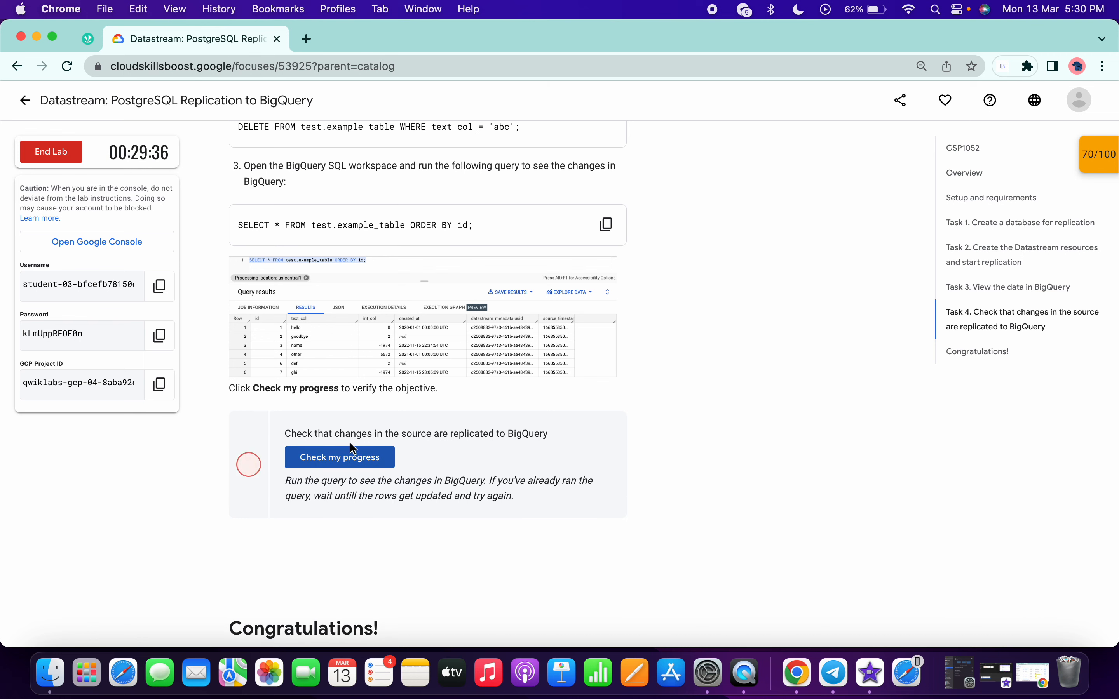
pyautogui.click(357, 464)
pyautogui.hotkey('ctrl', 'Right')
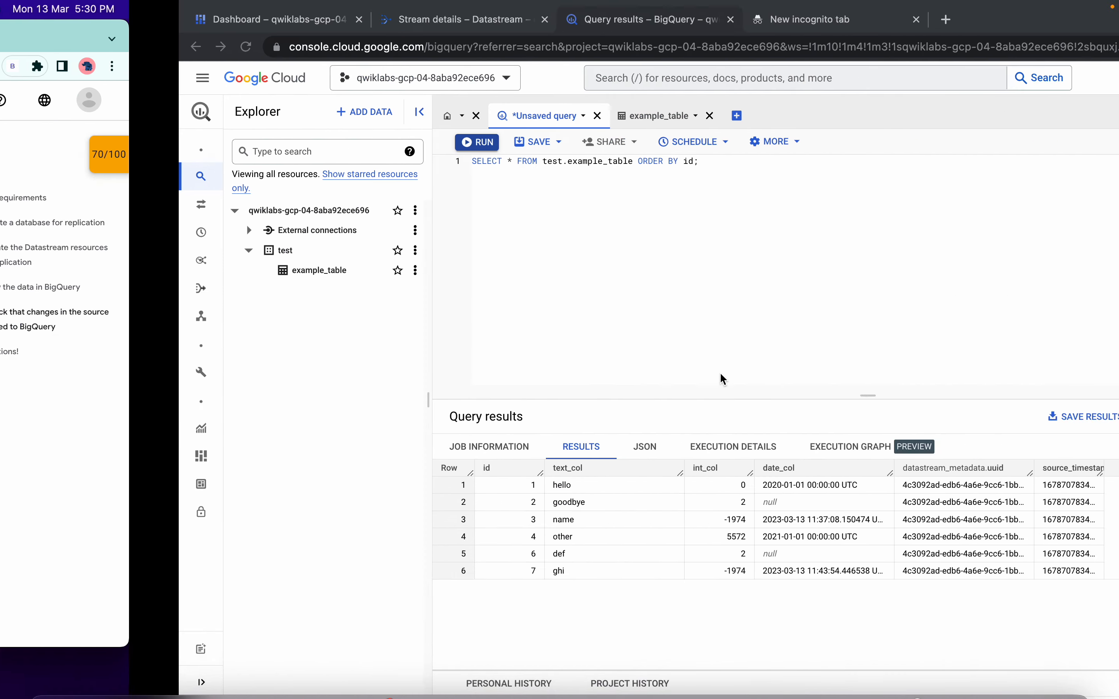
pyautogui.hotkey('ctrl', 'Left')
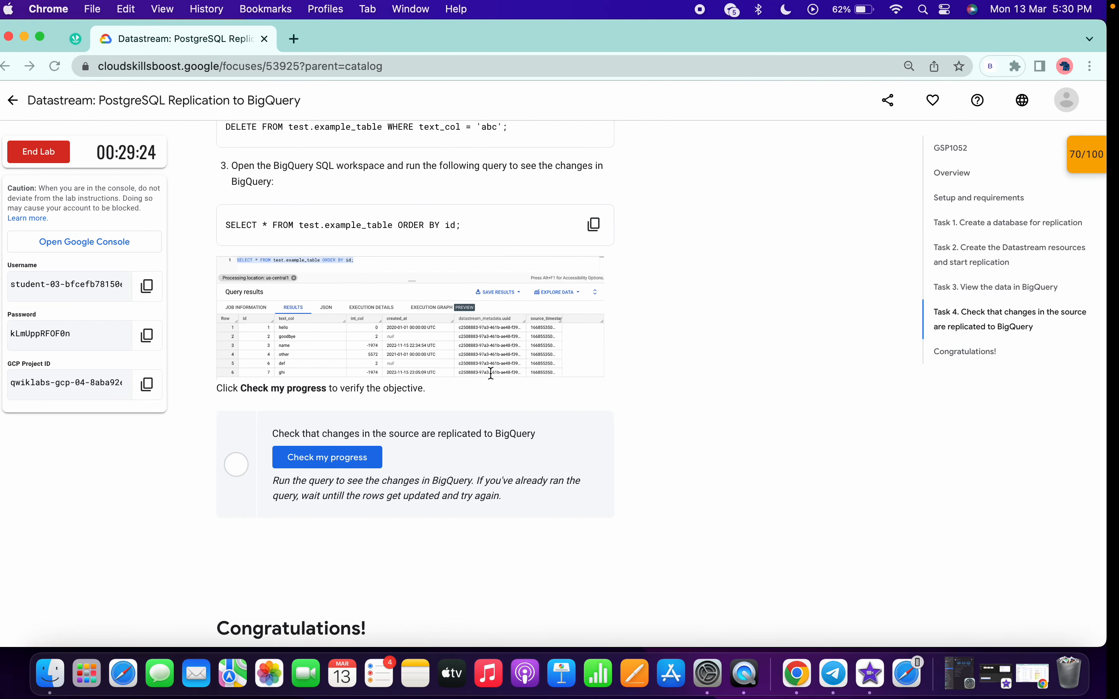
pyautogui.click(343, 457)
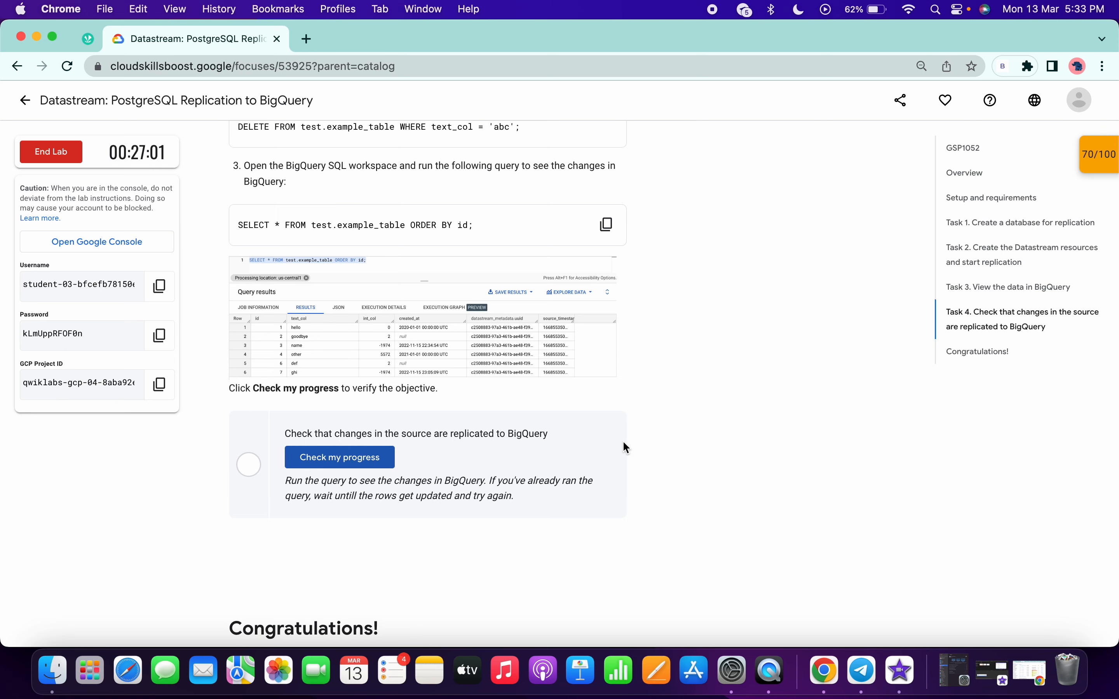
# Run the example_table query once more and check that source changes are replicated to BigQuery in the lab's Task 4.
pyautogui.hotkey('ctrl', 'Right')
pyautogui.click(297, 141)
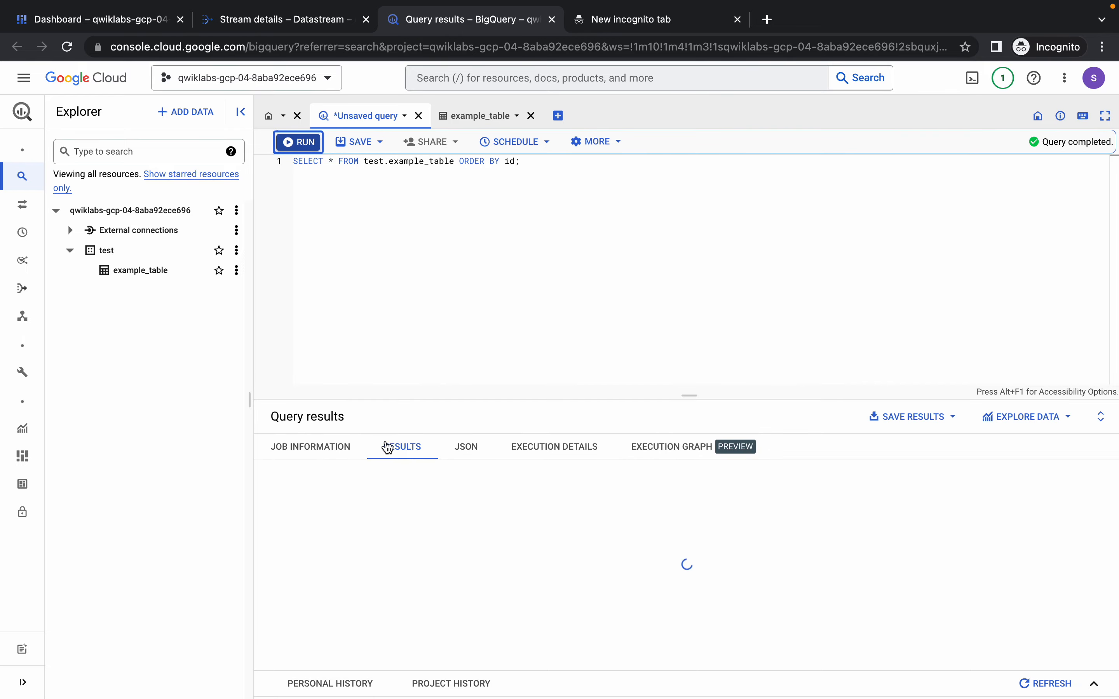
pyautogui.hotkey('ctrl', 'Left')
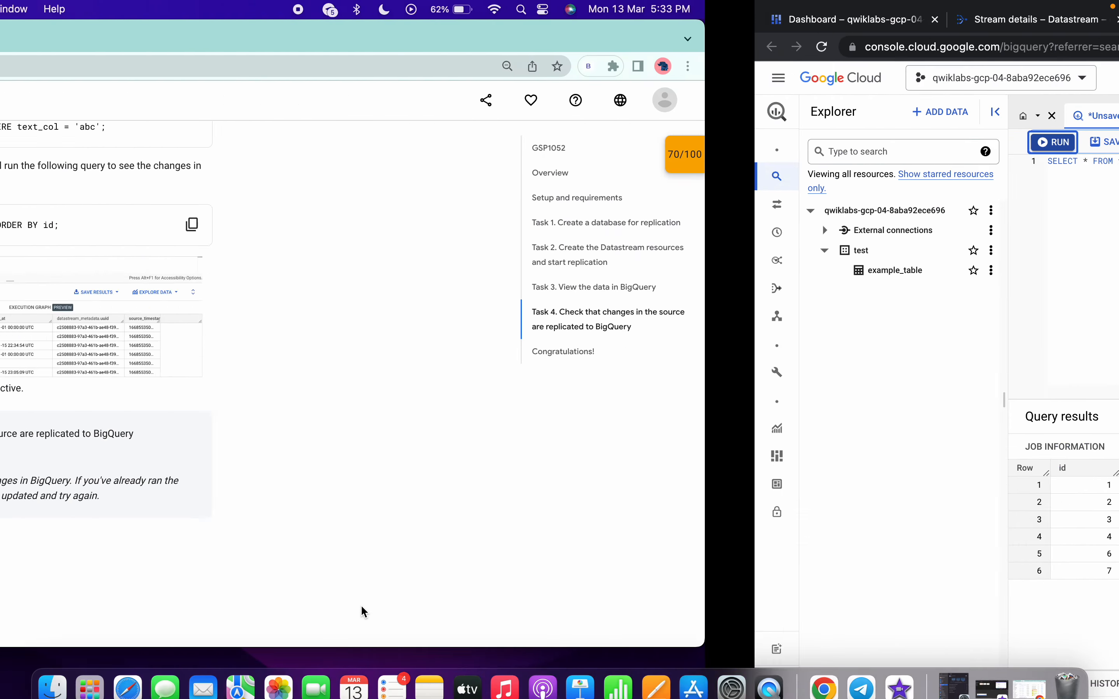
pyautogui.click(378, 464)
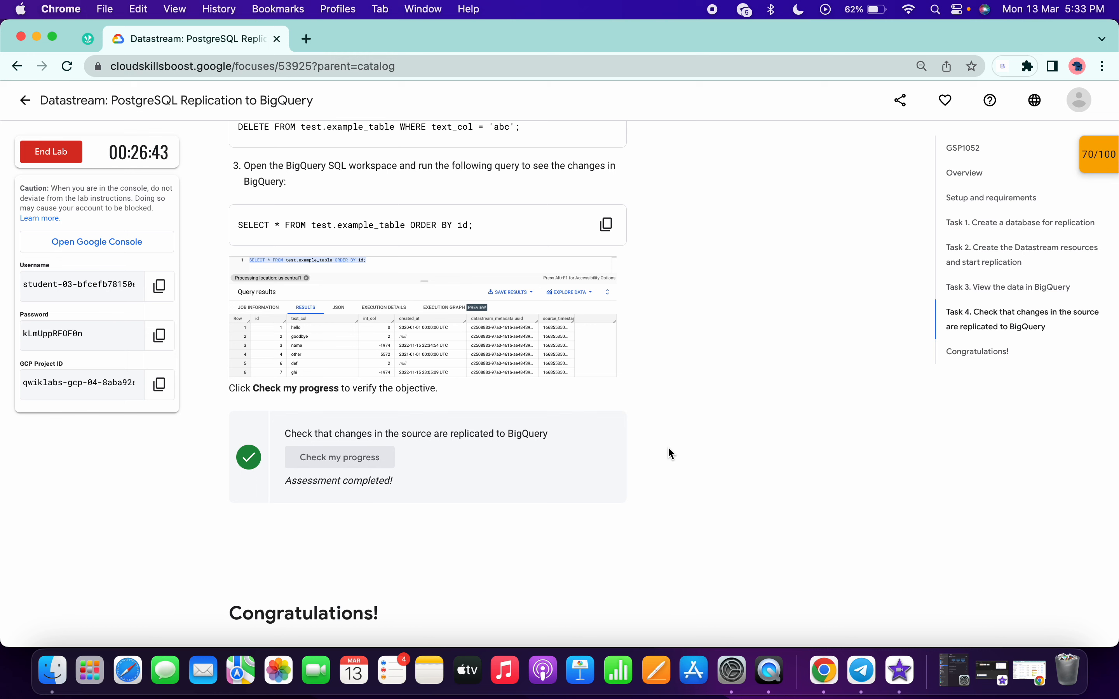
# Review the lab's overall score, the Task 4 checkpoint, the BigQuery query results and the closing Congratulations section.
pyautogui.scroll(3, 668, 449)
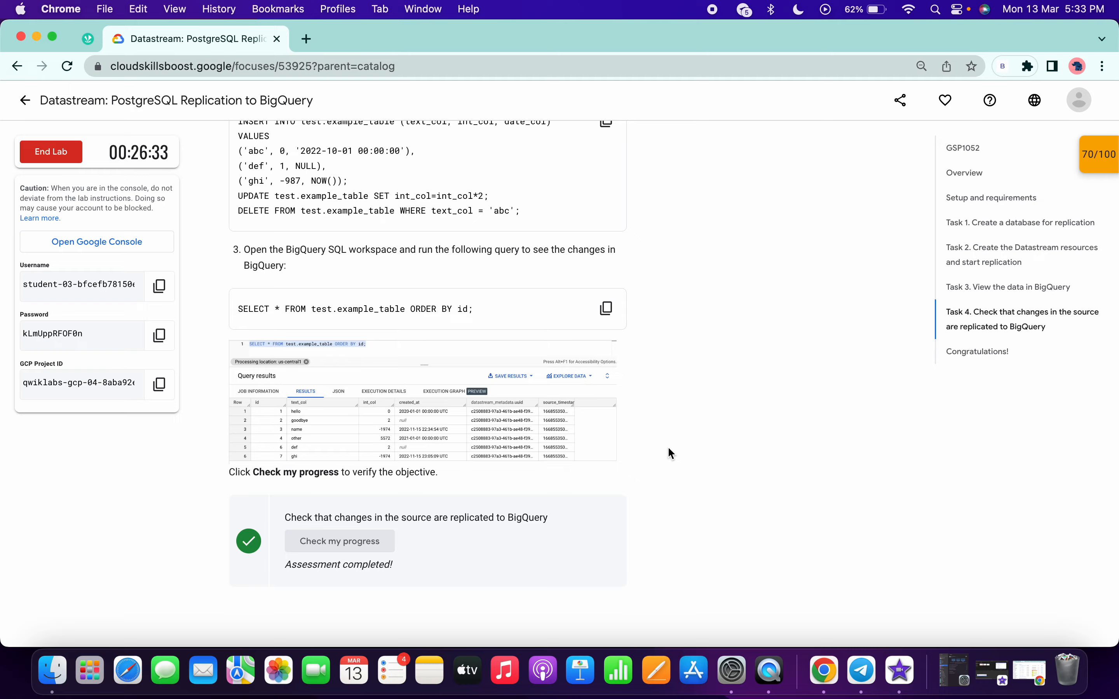
pyautogui.scroll(20, 672, 454)
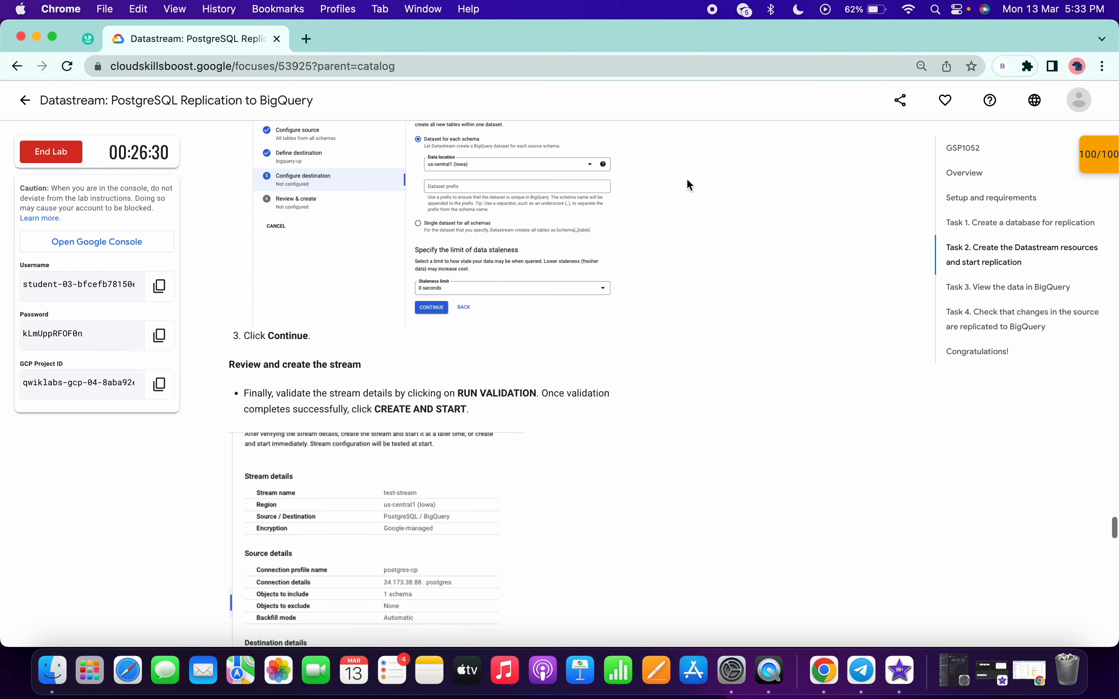
pyautogui.scroll(-20, 689, 310)
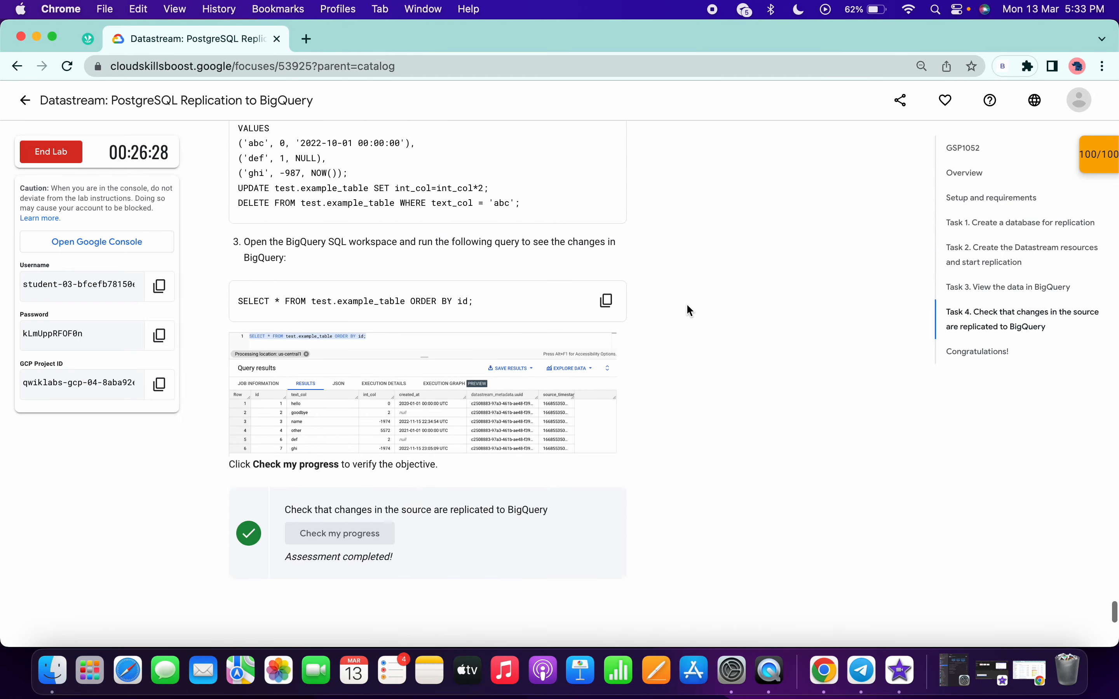
pyautogui.scroll(-5, 686, 303)
pyautogui.hotkey('ctrl', 'Right')
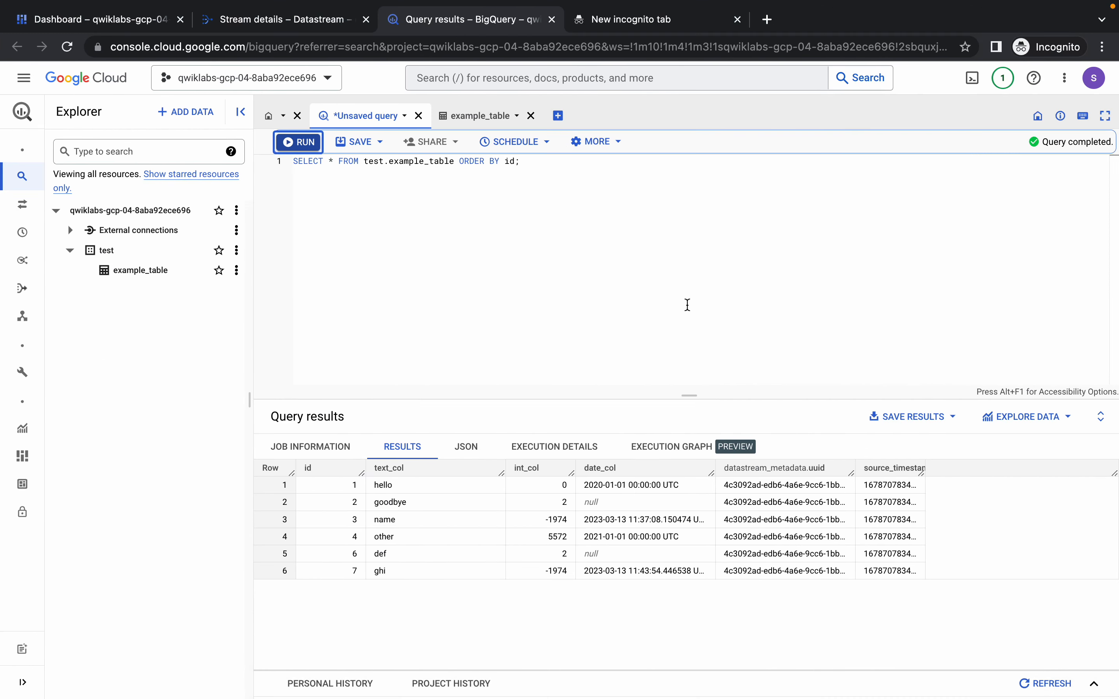
pyautogui.hotkey('ctrl', 'Left')
pyautogui.scroll(-2, 472, 412)
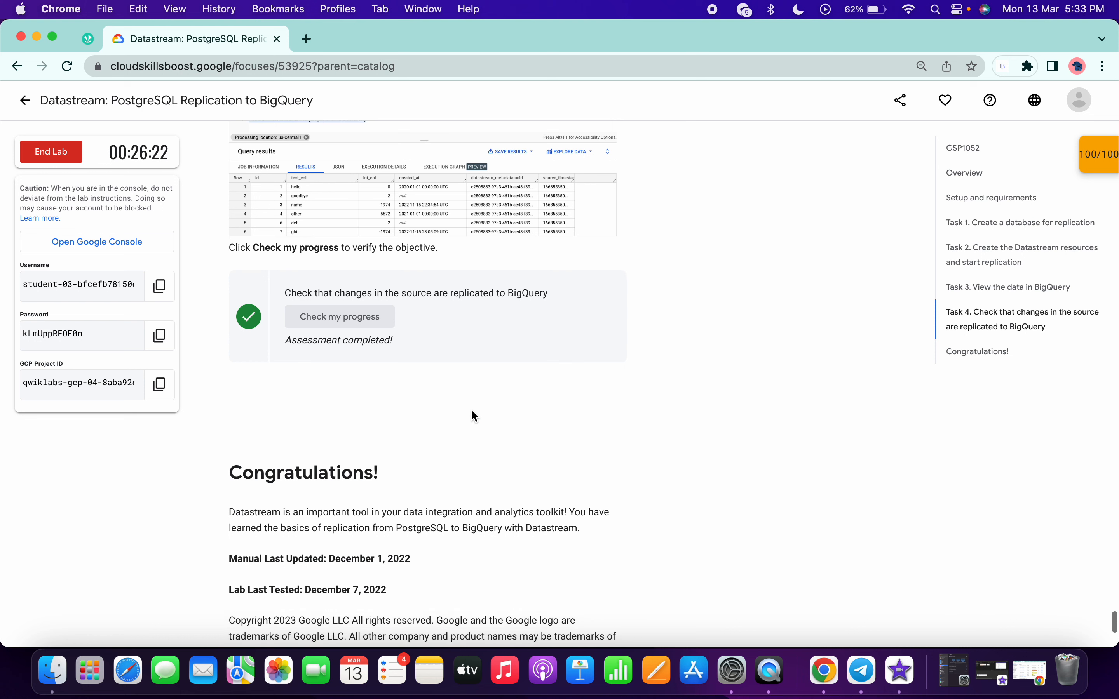